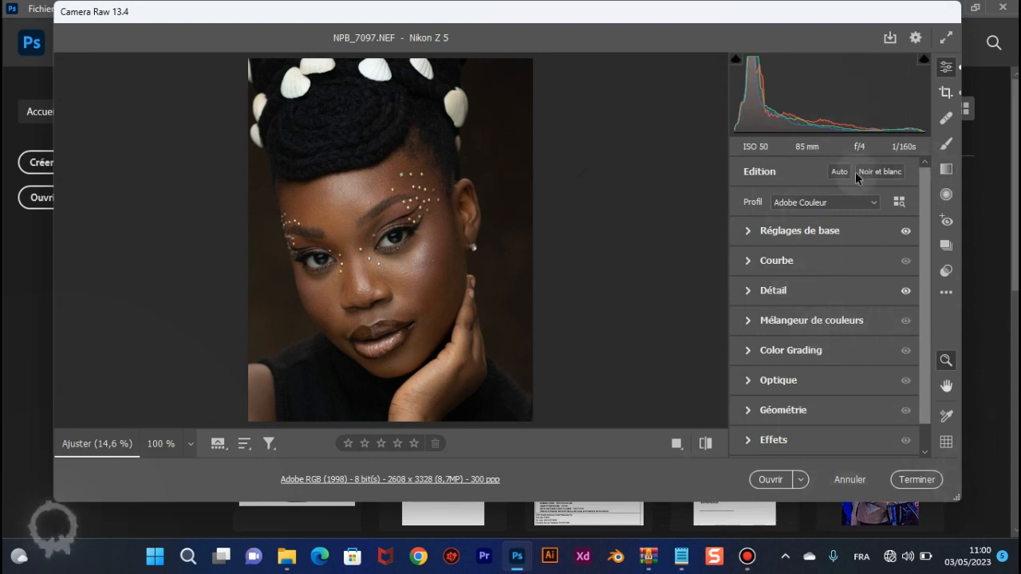
Review the raw portrait's basic adjustments and its sharpening and noise reduction settings under Détail
scroll(837, 180, "down", 1)
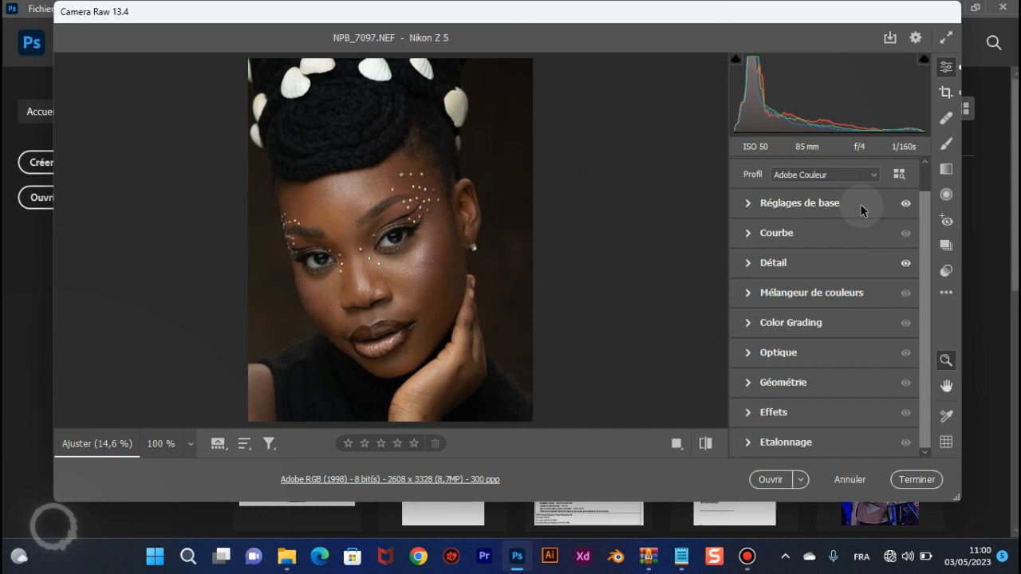
left_click(861, 208)
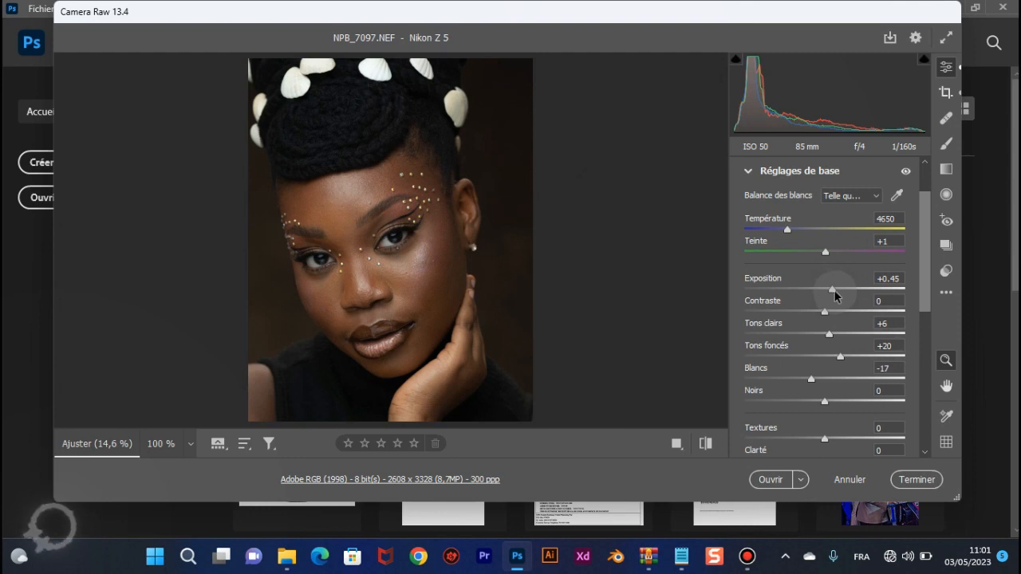
scroll(834, 296, "down", 4)
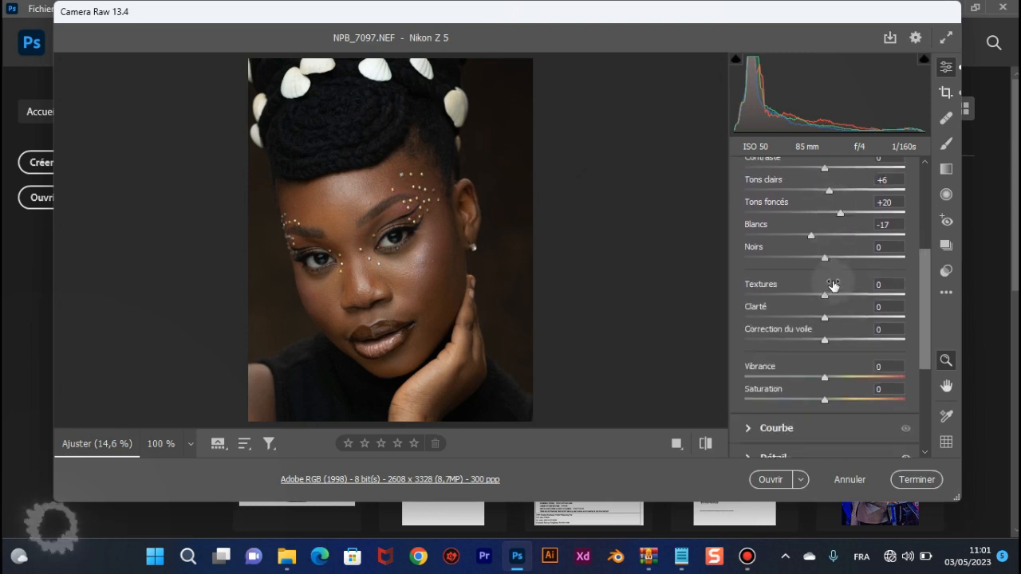
scroll(834, 288, "down", 3)
left_click(775, 351)
scroll(842, 315, "down", 2)
scroll(842, 310, "up", 2)
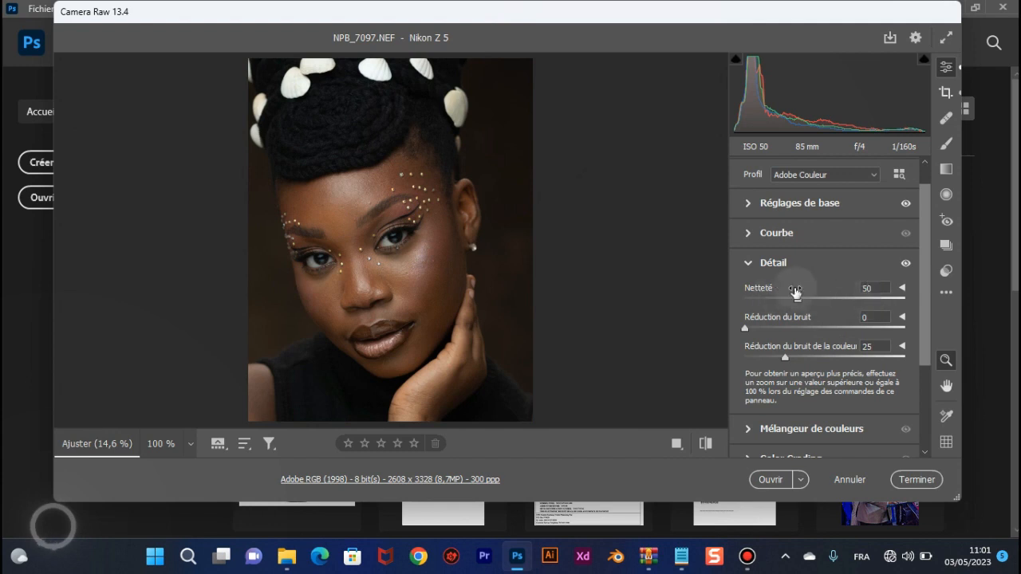
Inspect the skin texture on the cheek, nose and around the eye at 100% zoom, then return to the full image
left_click(407, 282)
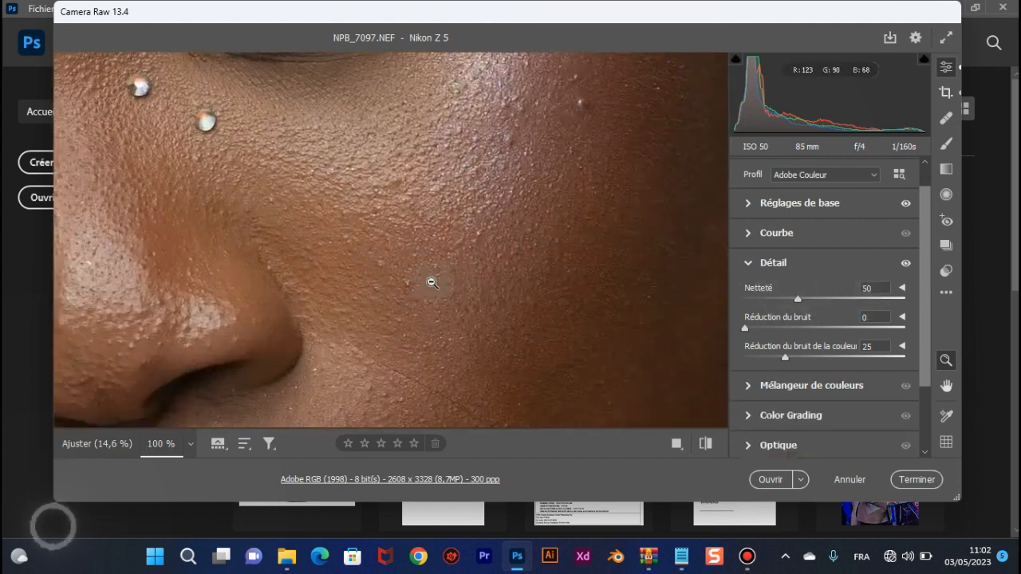
key("space")
left_click_drag(570, 136, 519, 280)
left_click_drag(351, 230, 445, 419)
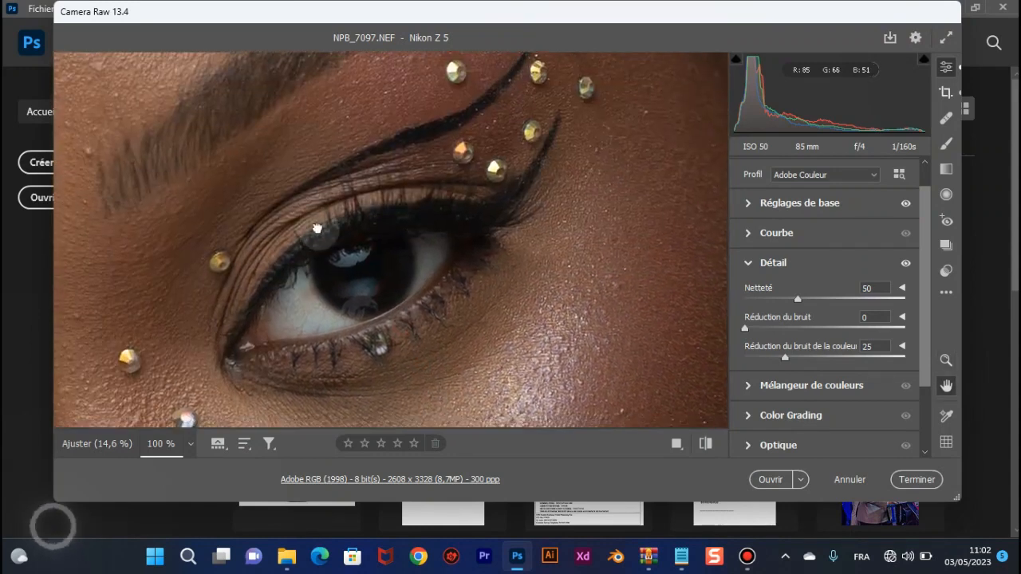
left_click_drag(318, 228, 197, 95)
left_click_drag(424, 212, 524, 89)
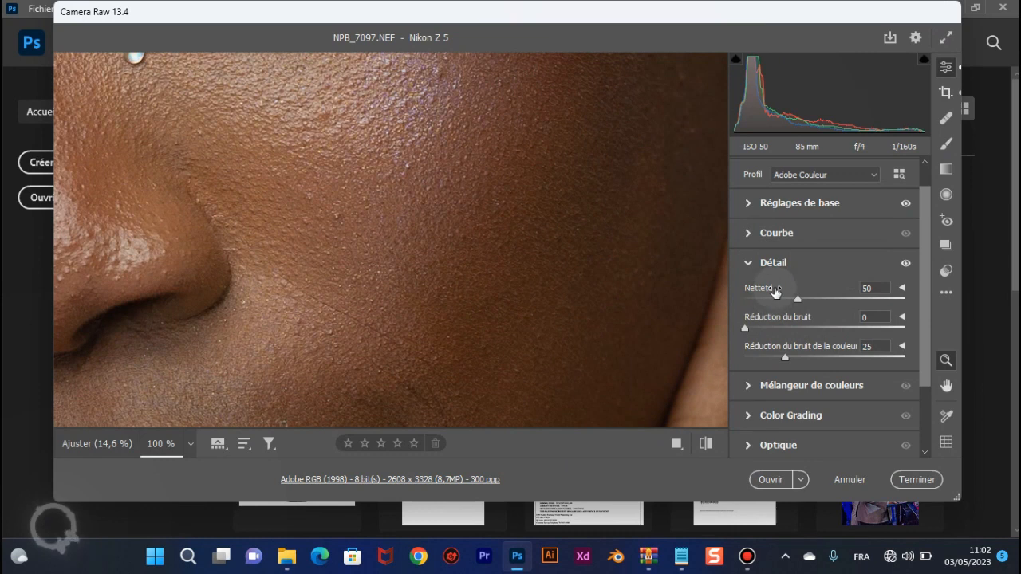
left_click(752, 263)
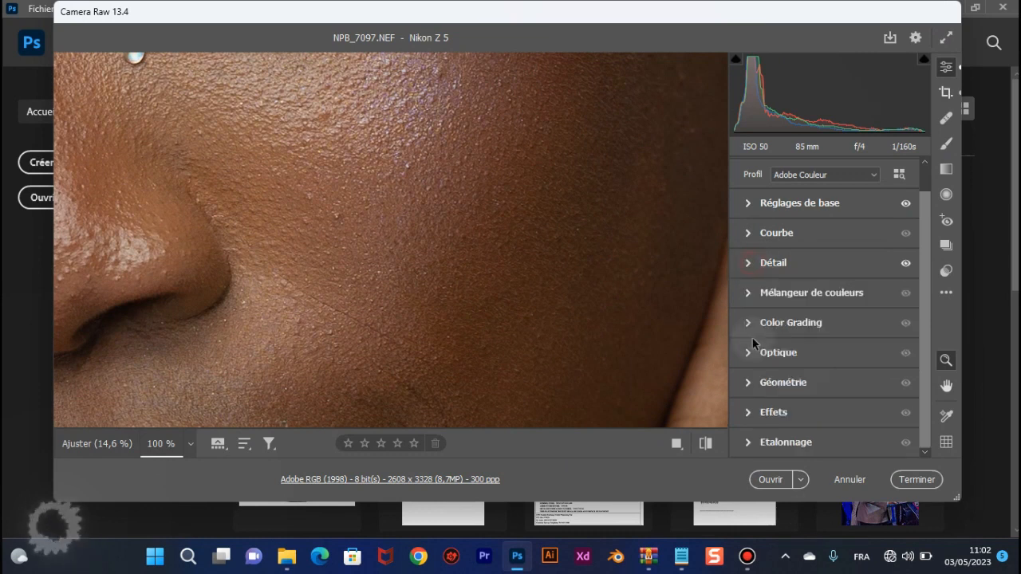
left_click(340, 193)
Open NPB_7097.NEF for editing and keep its embedded Adobe RGB (1998) color profile
left_click(777, 482)
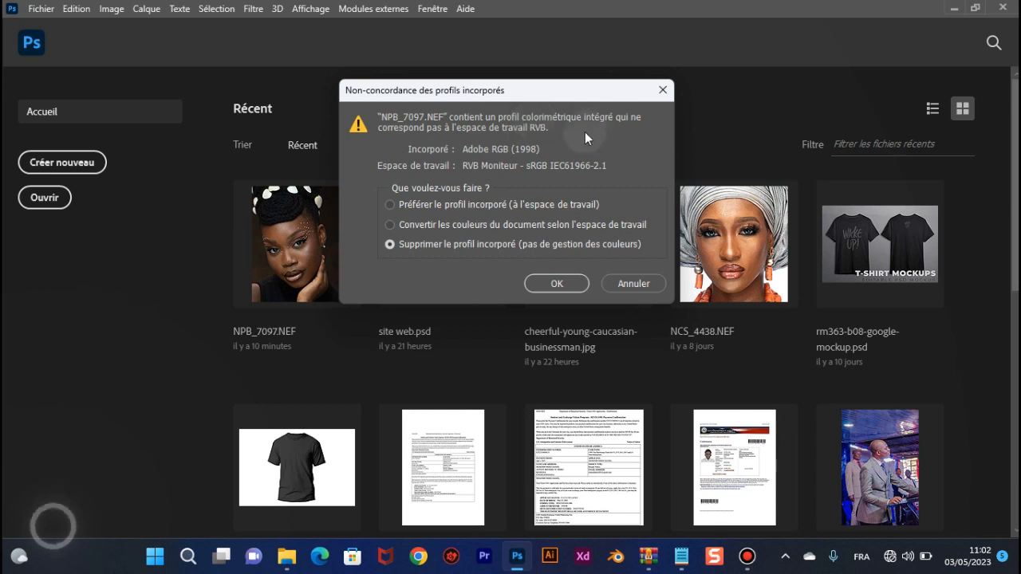
left_click(423, 204)
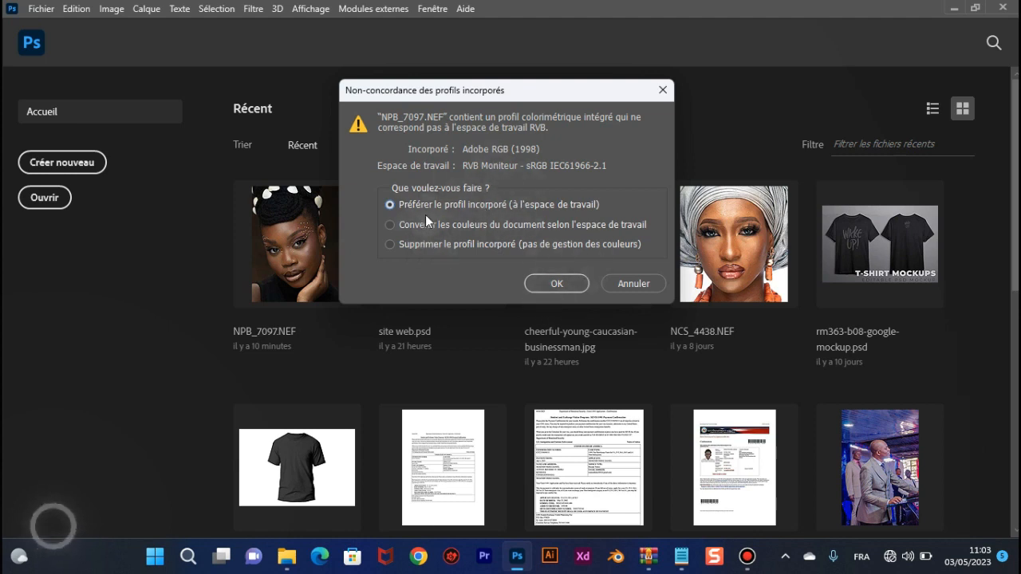
left_click(555, 284)
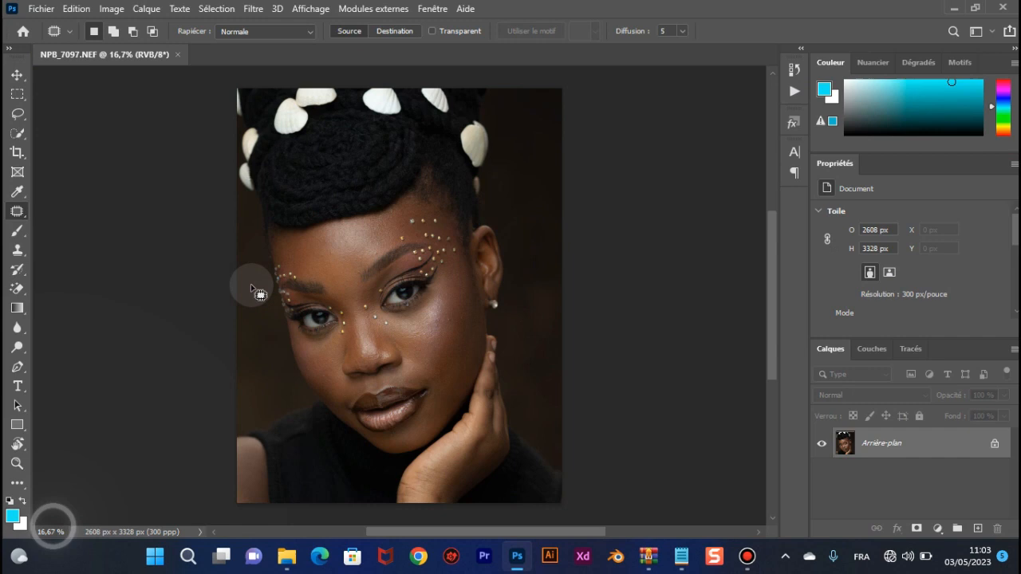
Convert the portrait's color depth to 16 bits per channel
scroll(293, 266, "up", 3)
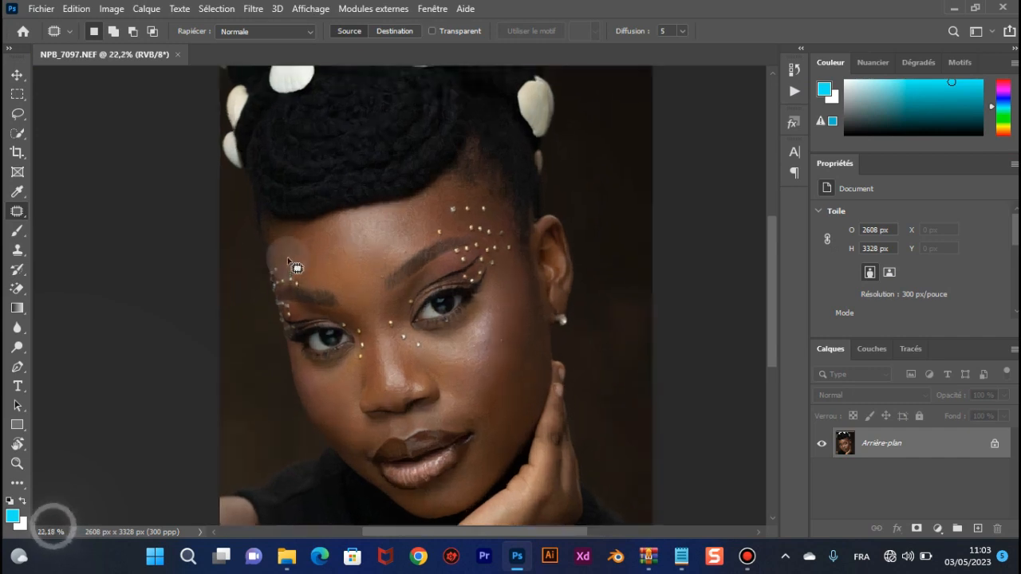
scroll(291, 266, "up", 3)
left_click_drag(599, 415, 553, 346)
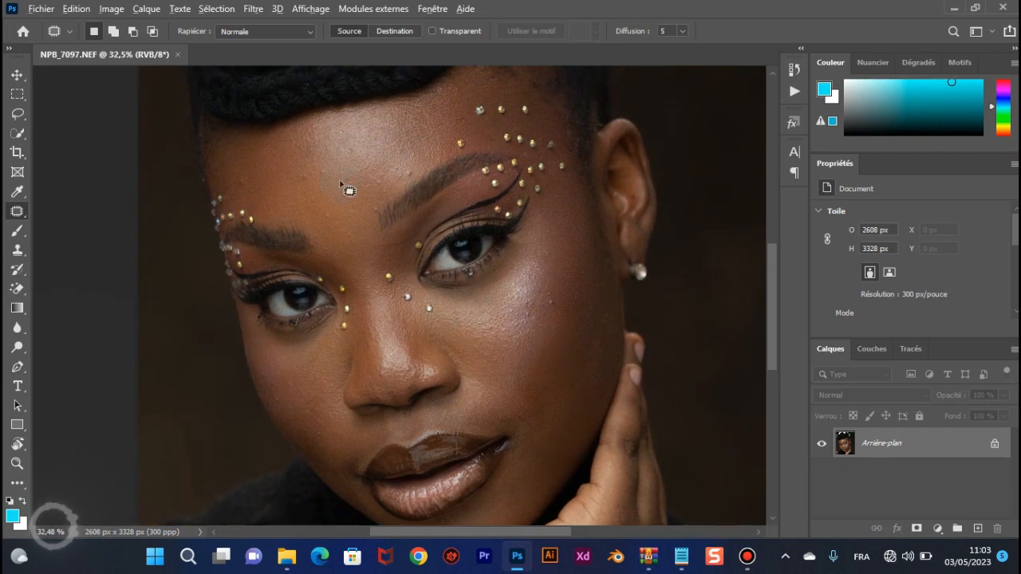
scroll(349, 189, "up", 1)
scroll(547, 369, "up", 1)
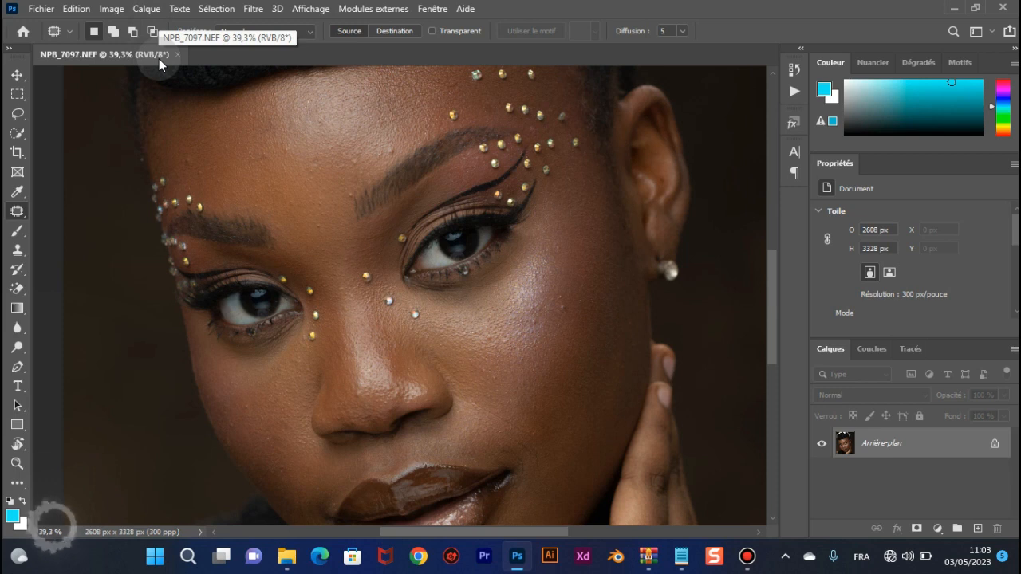
left_click(111, 9)
mouse_move(259, 27)
left_click(359, 169)
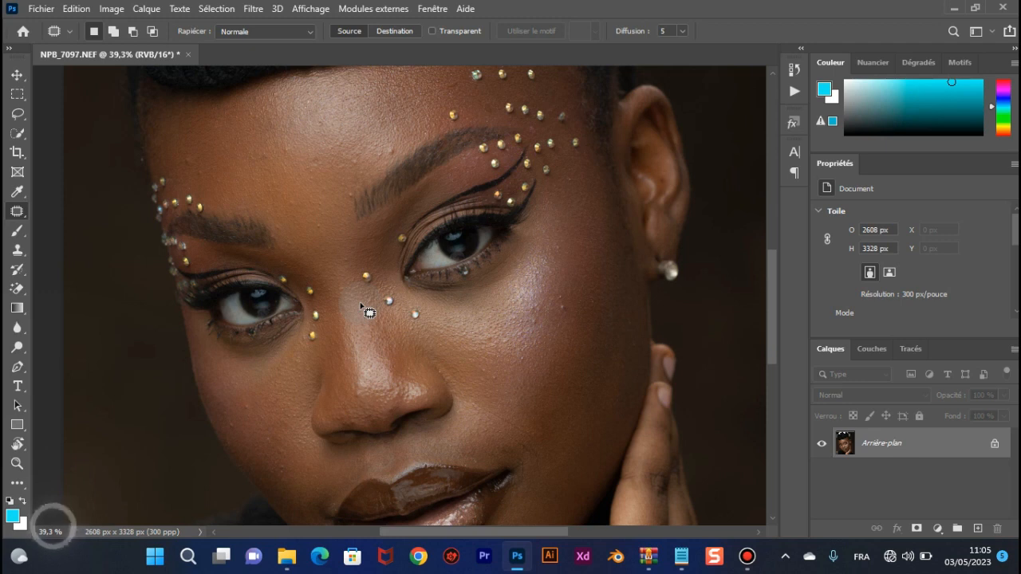
Duplicate the background layer and name the copy "SUPP IMP"
key("ctrl+j")
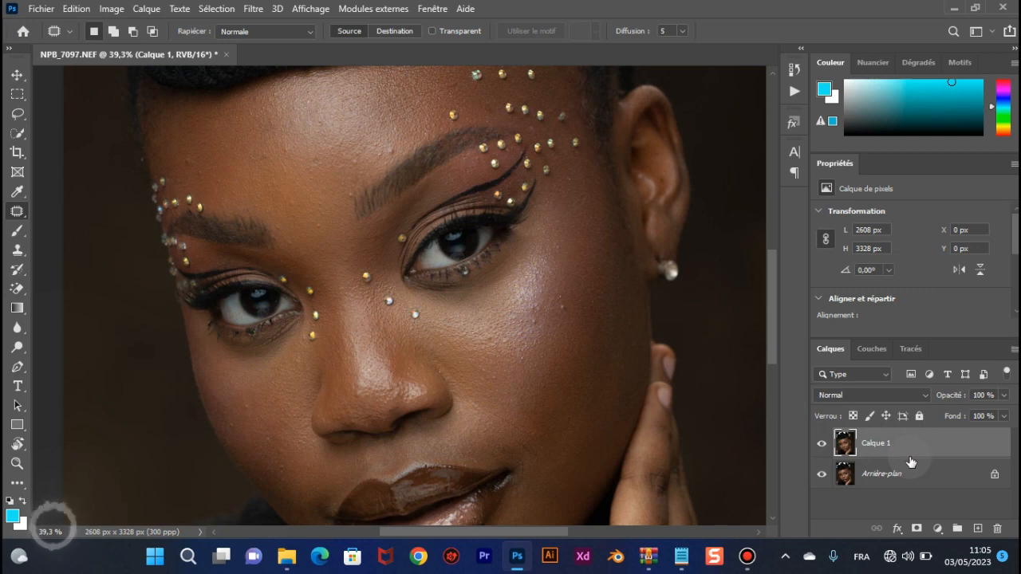
double_click(881, 443)
type("SUPP IMP")
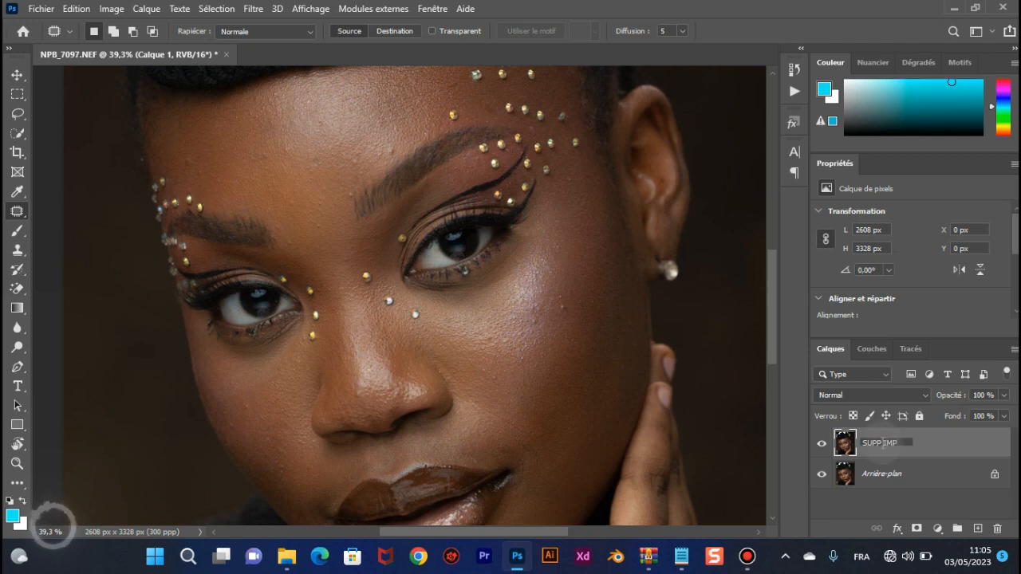
left_click(923, 507)
left_click(909, 446)
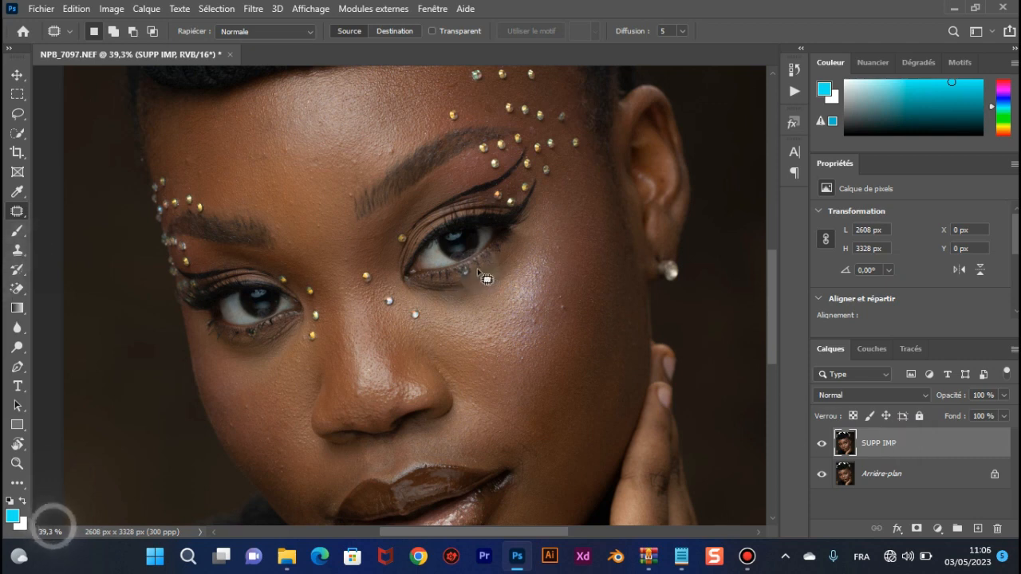
Set up the Spot Healing Brush (Correcteur localisé) with the type Contenu pris en compte and a size of 64 px
left_click(17, 212)
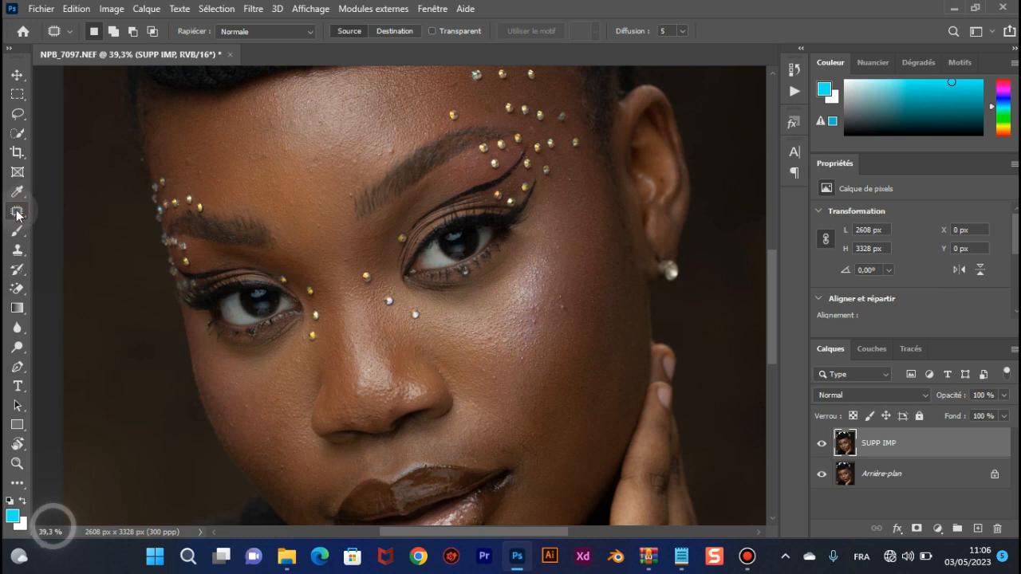
right_click(17, 213)
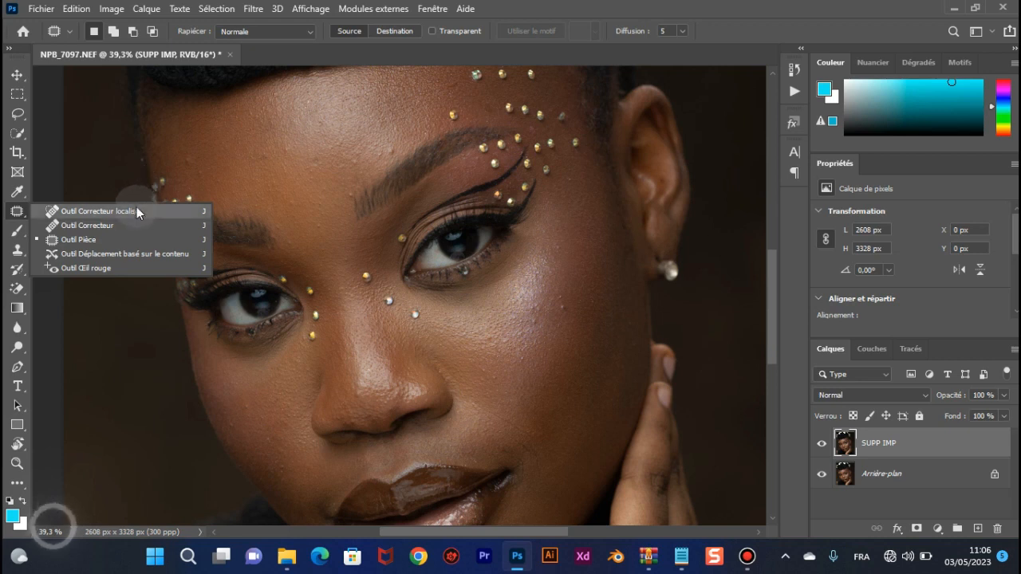
left_click(137, 210)
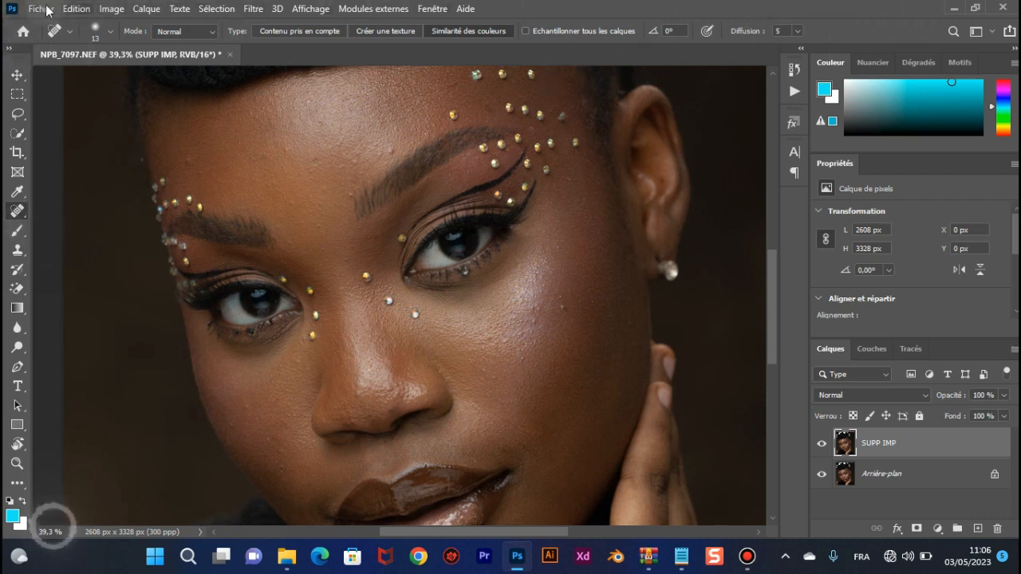
left_click(107, 33)
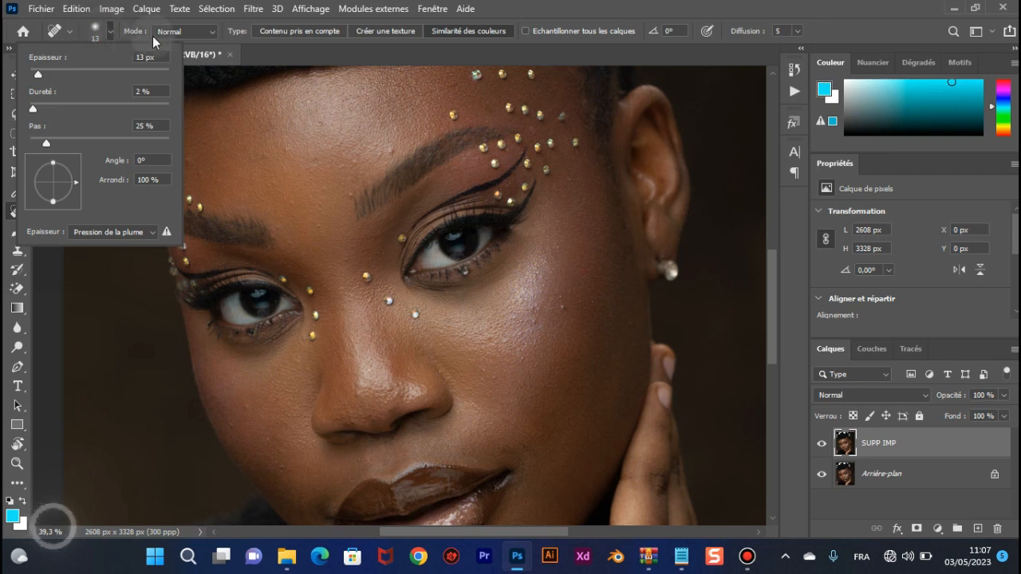
left_click(577, 6)
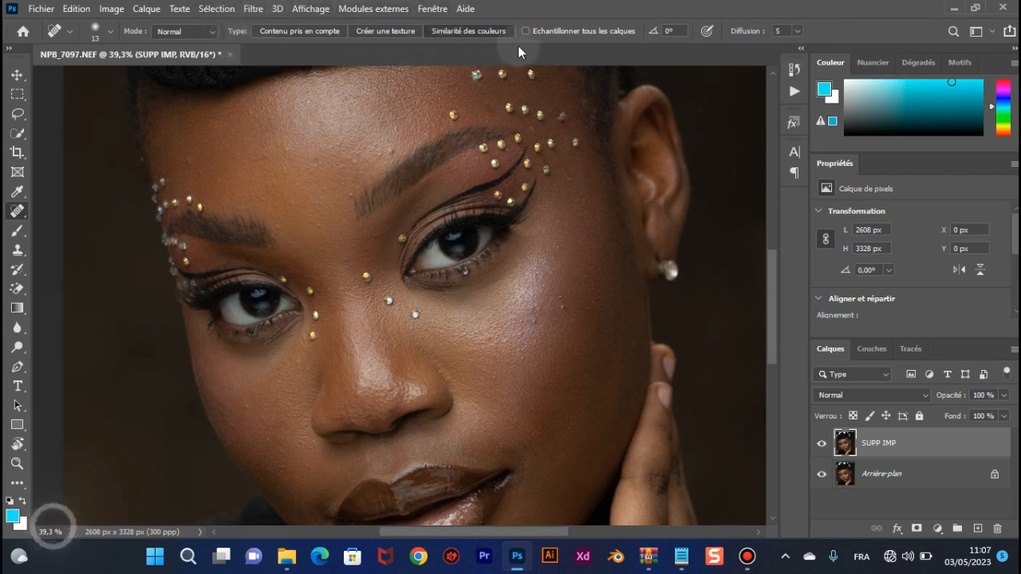
left_click(409, 170)
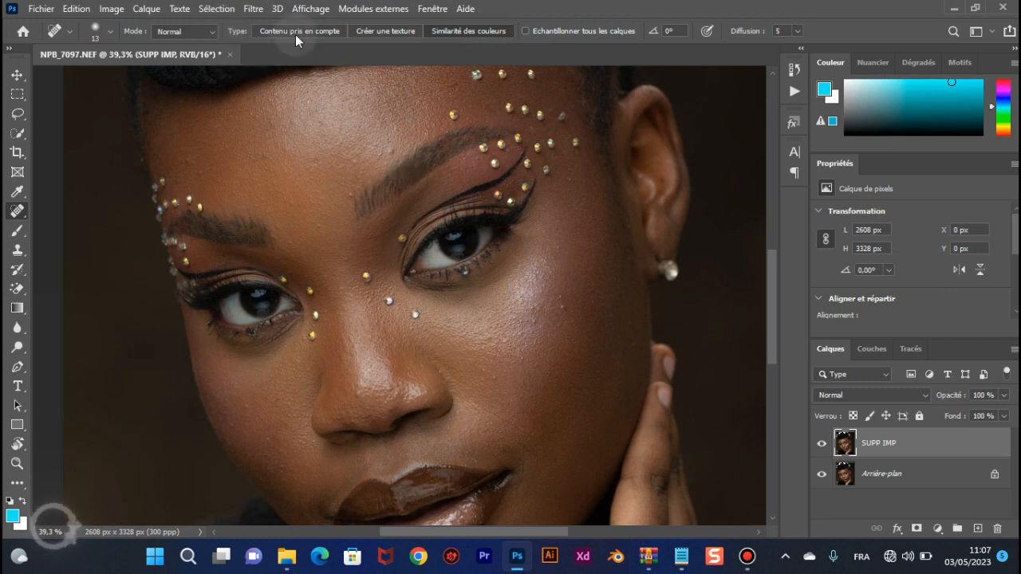
right_click(295, 165, "alt")
left_click_drag(302, 162, 309, 163)
Heal the blemishes on the forehead just above the eyebrow nearest the visible ear
scroll(283, 169, "up", 6)
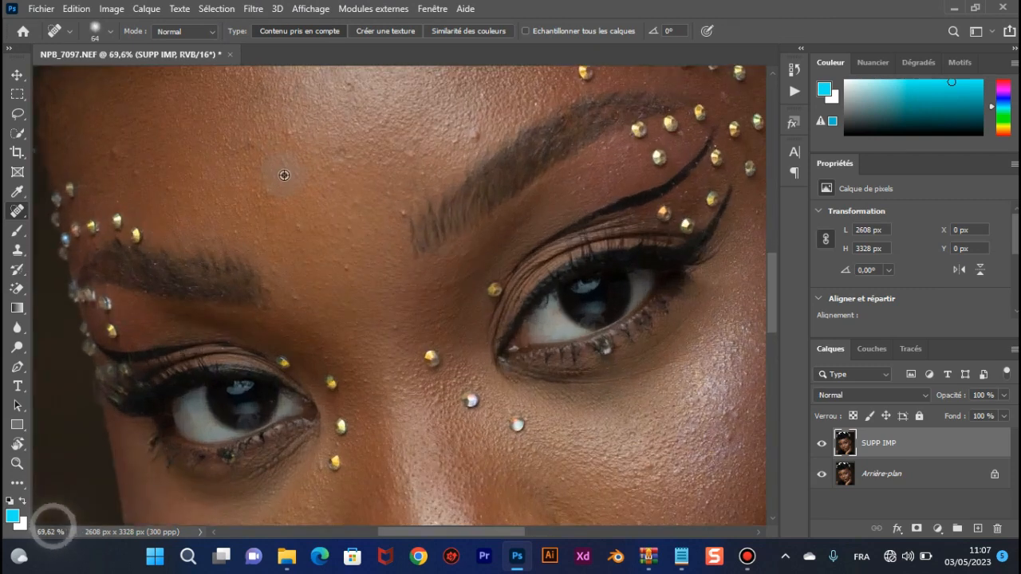
scroll(478, 170, "up", 3)
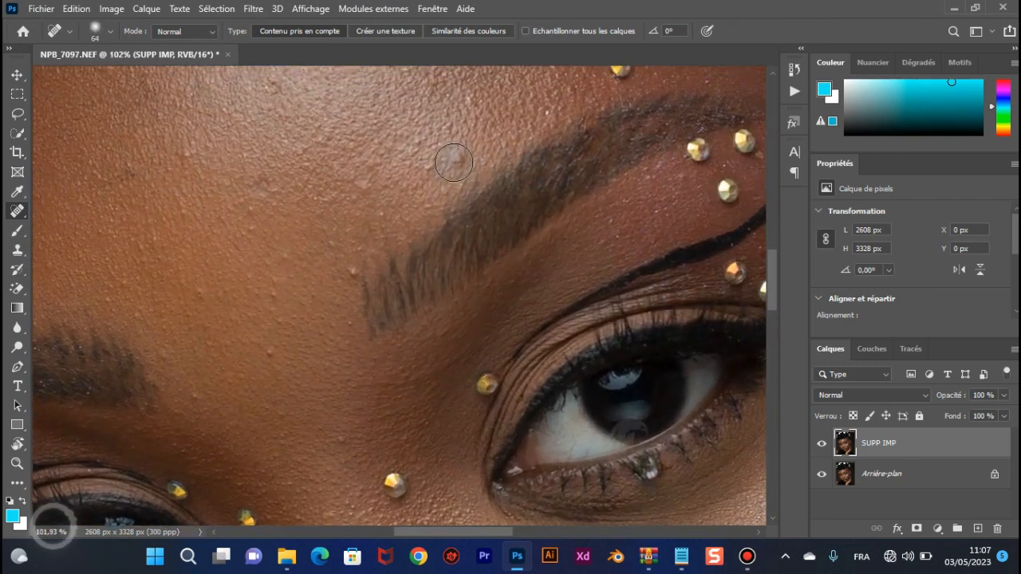
left_click(457, 159)
left_click(453, 154)
left_click(461, 161)
left_click(467, 170)
left_click(445, 162)
left_click(464, 152)
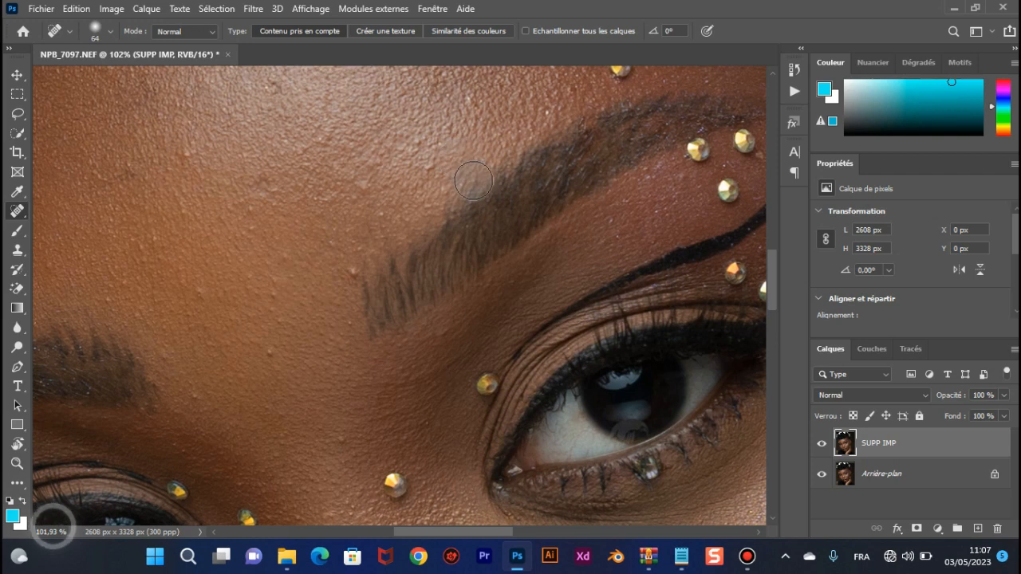
left_click(429, 164)
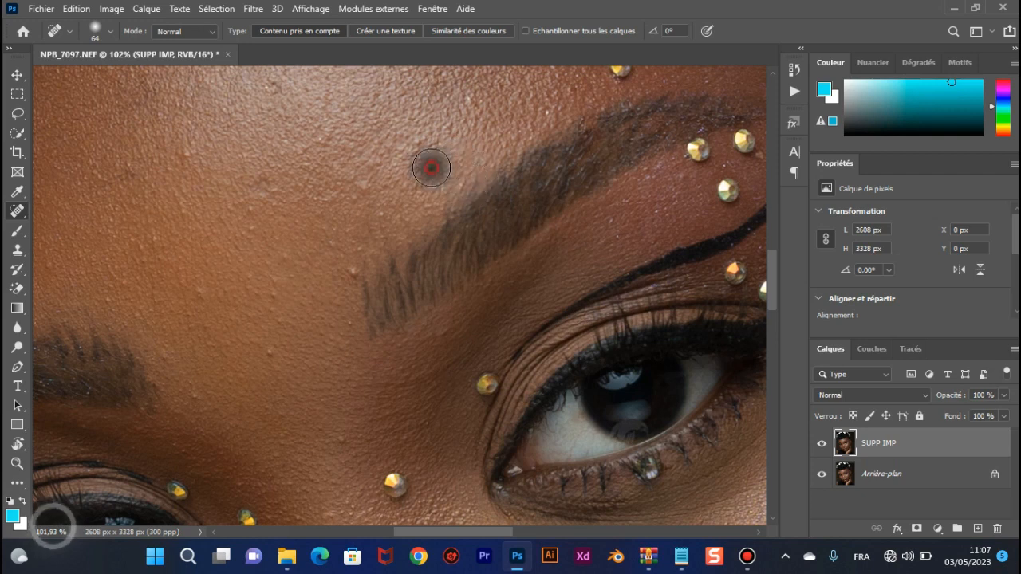
Heal the small bumps on the skin between the two eyebrows on the SUPP IMP layer
left_click(348, 281)
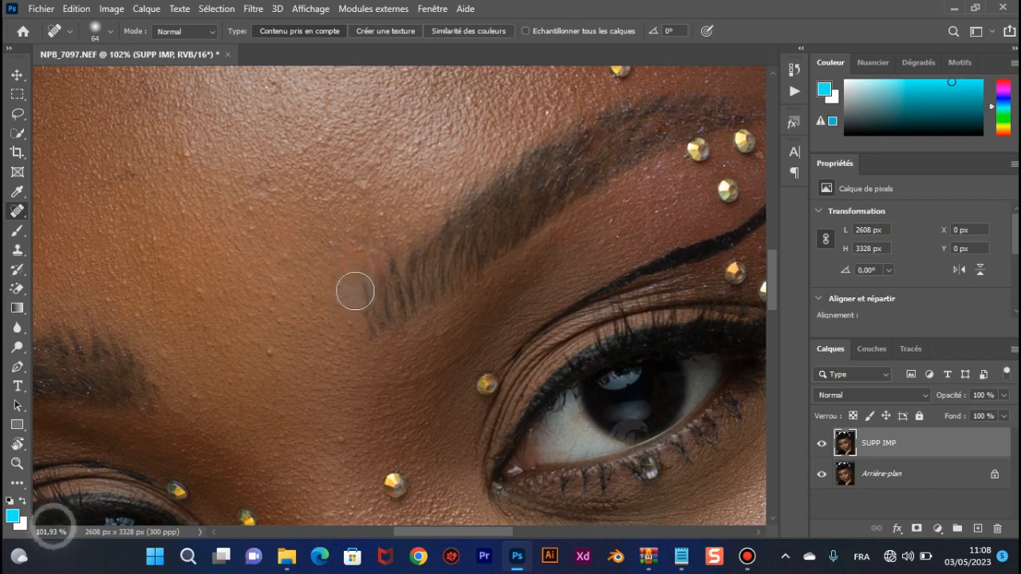
left_click(272, 353)
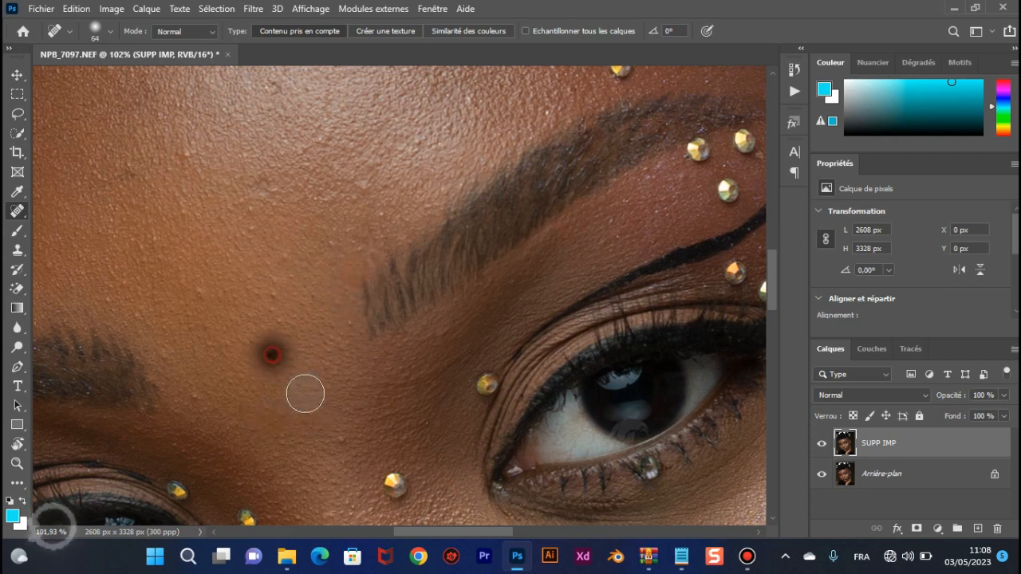
left_click(274, 298)
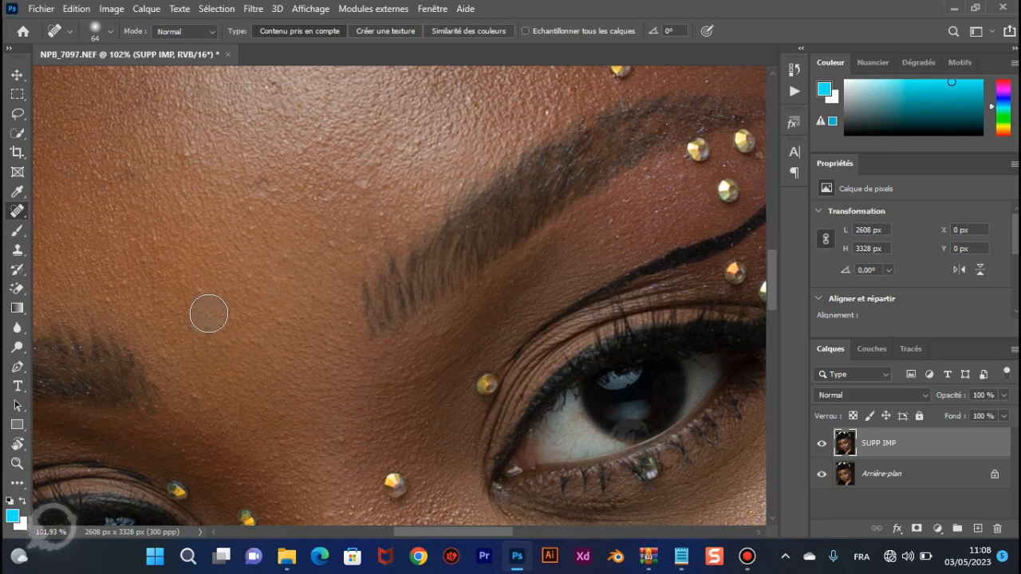
left_click(276, 318)
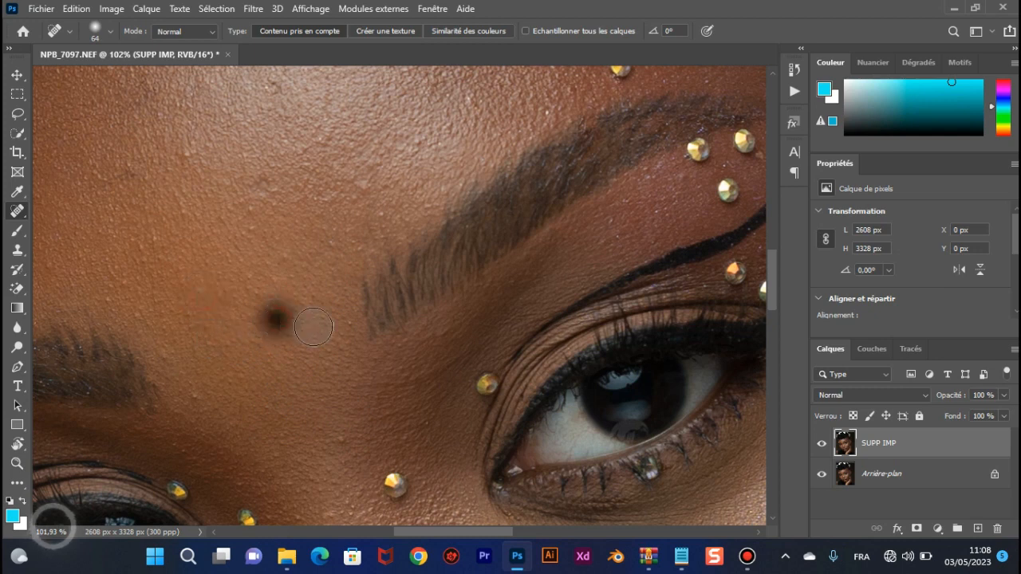
left_click(348, 328)
left_click(194, 397)
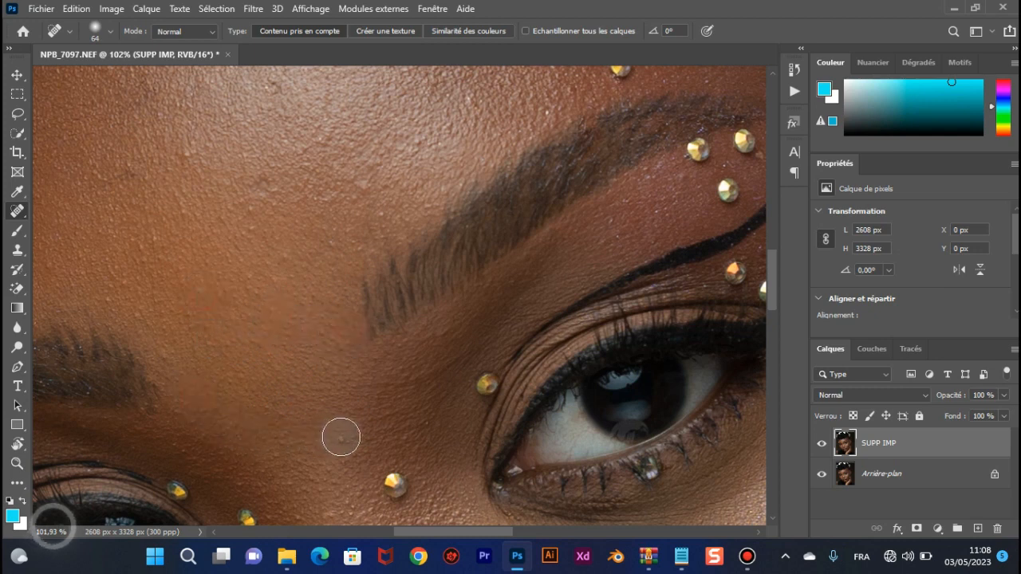
scroll(319, 307, "down", 2)
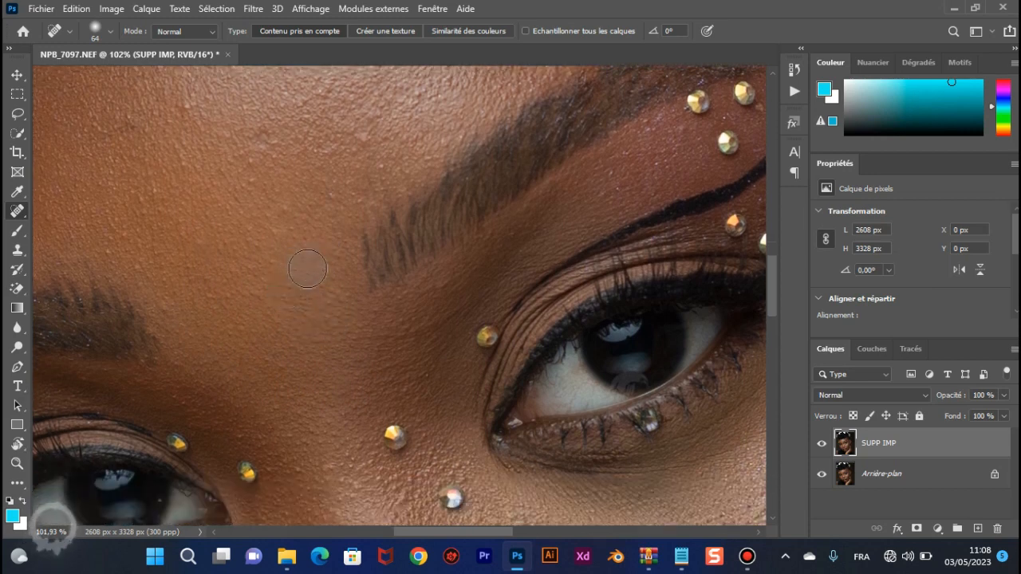
scroll(305, 255, "up", 4)
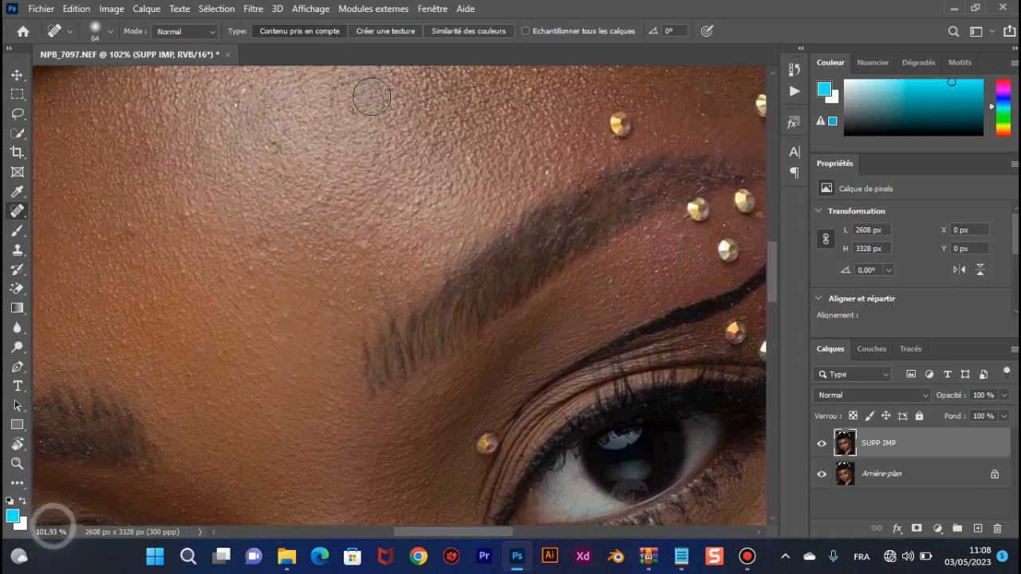
Switch the Spot Healing Brush type to Créer une texture
scroll(413, 155, "up", 3)
scroll(395, 166, "down", 5)
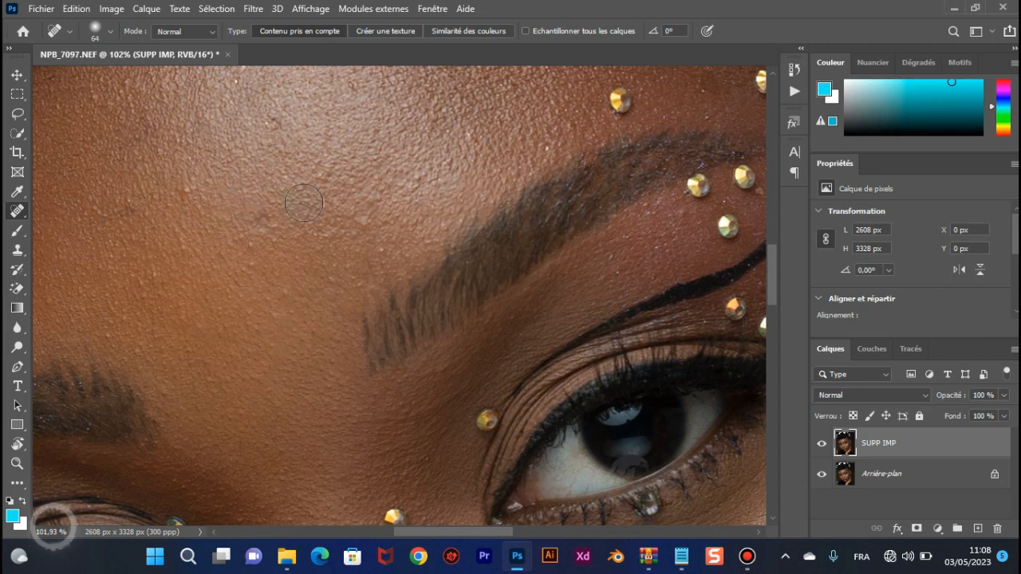
left_click(384, 31)
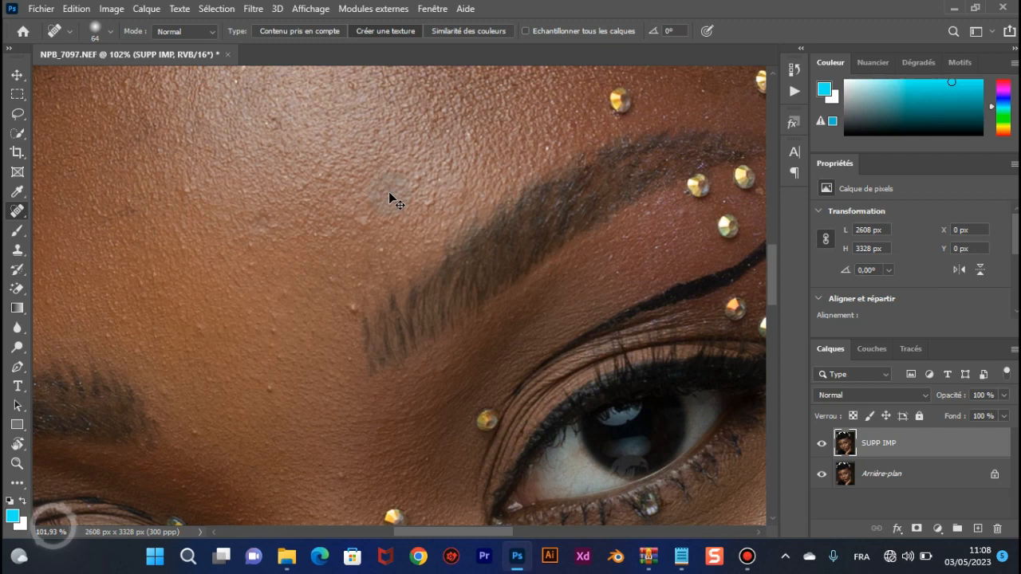
Merge the retouching layer into the background, duplicate the background and name the copy "SUPP IMP"
key("ctrl+e")
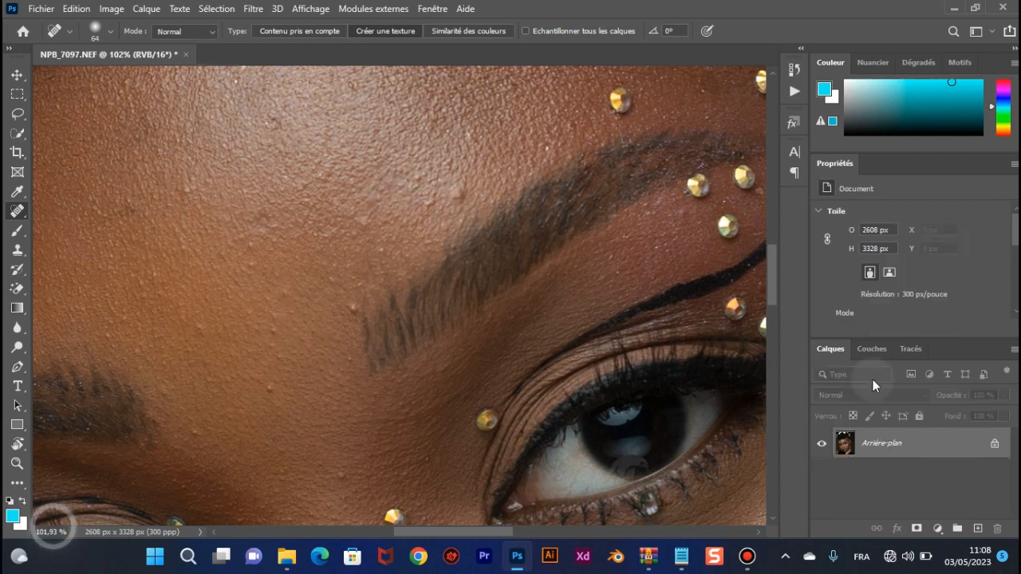
key("ctrl+j")
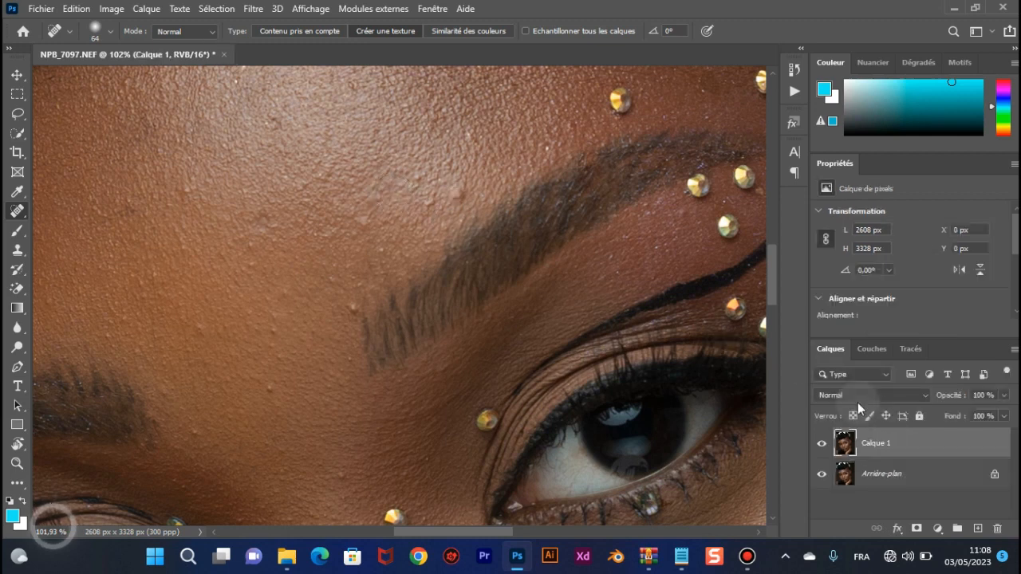
left_click(875, 443)
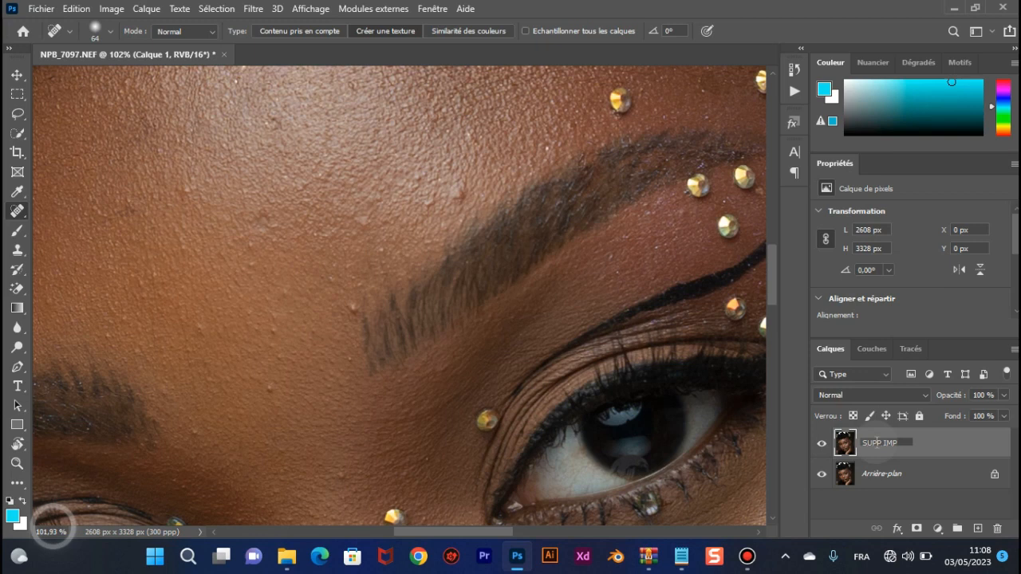
left_click(893, 502)
left_click(898, 450)
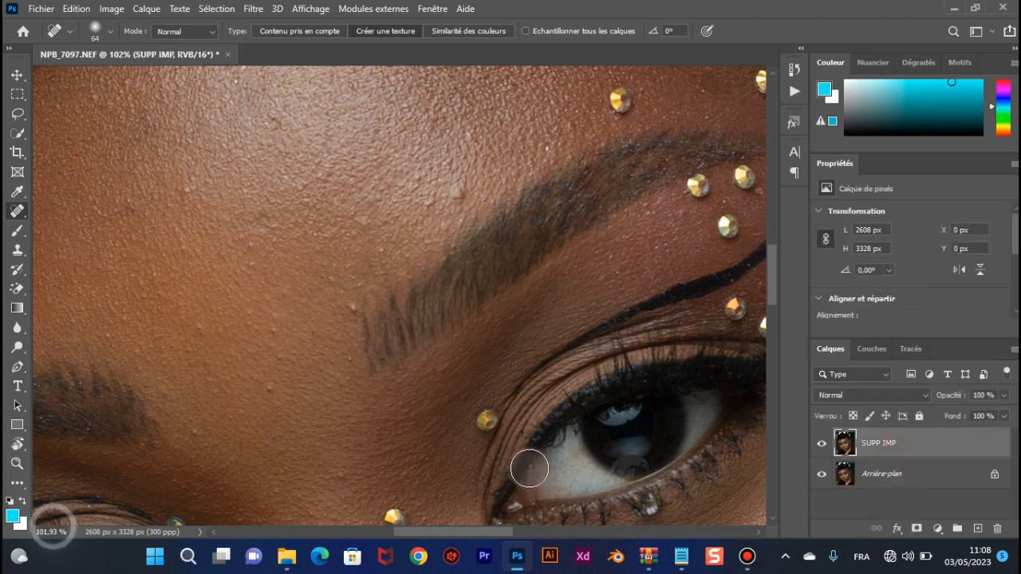
Try healing the bumps above the eyebrow and between the eyebrows with the type Créer une texture
left_click(386, 30)
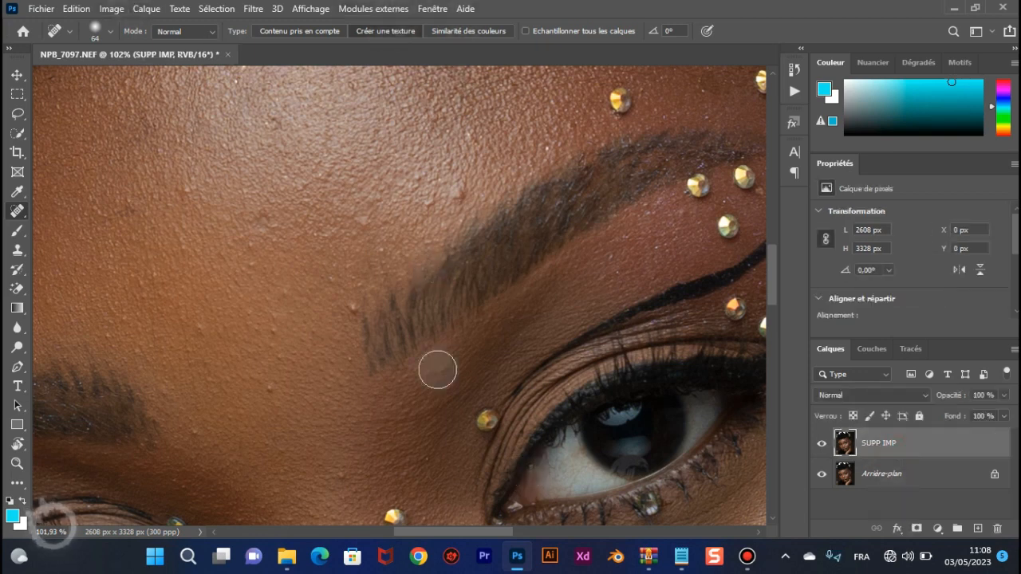
left_click(455, 192)
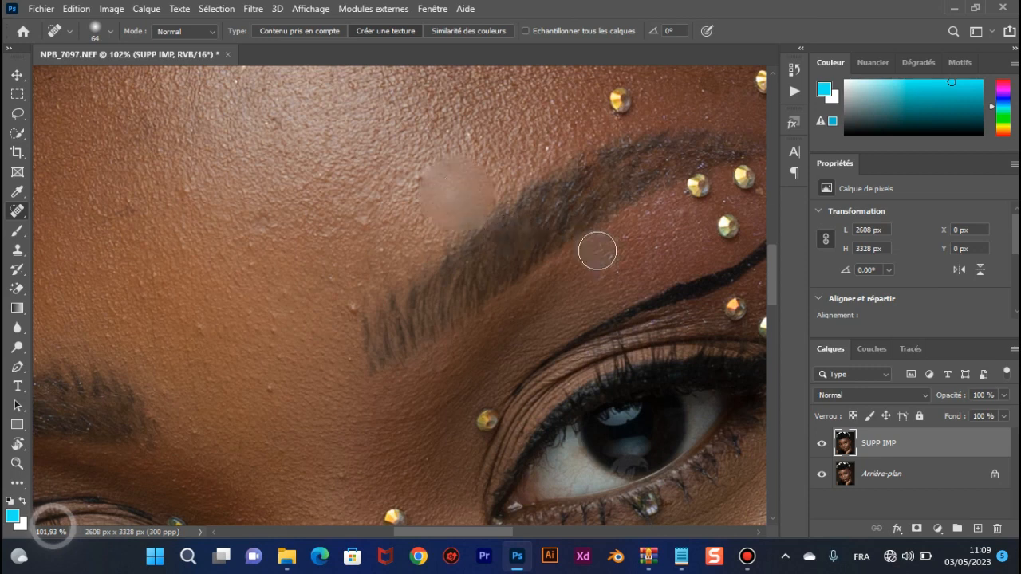
left_click(343, 308)
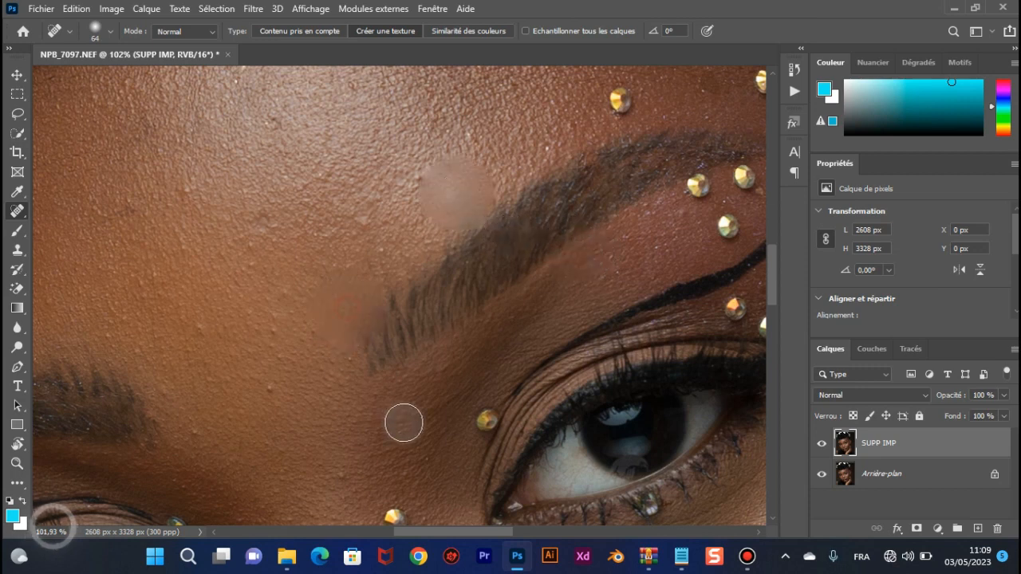
left_click(271, 385)
left_click(347, 467)
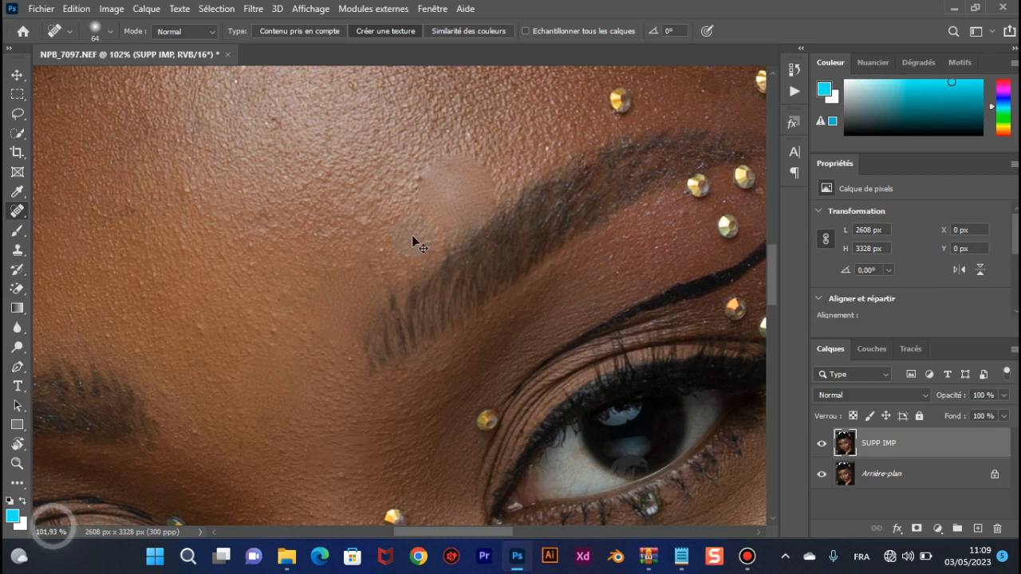
Try healing the bump just above the eyebrow with the type Similarité des couleurs and examine the patch close up
left_click(459, 32)
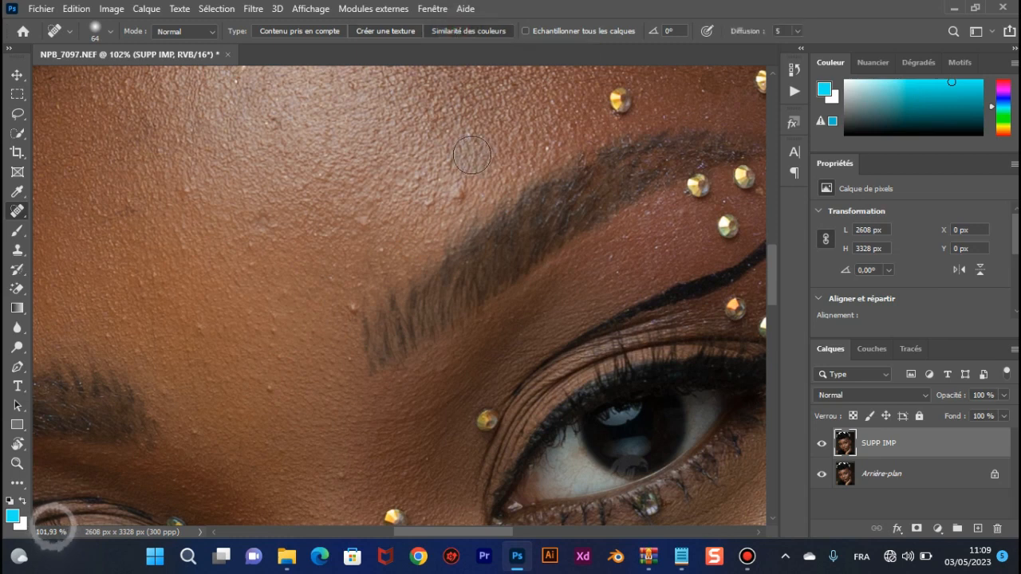
left_click(460, 196)
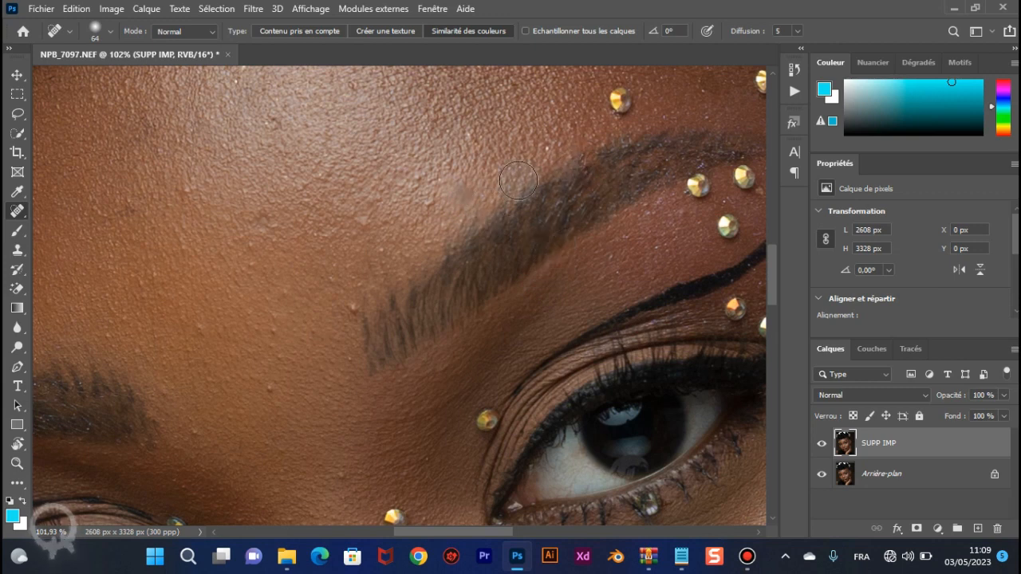
scroll(460, 194, "up", 1)
scroll(452, 228, "down", 2)
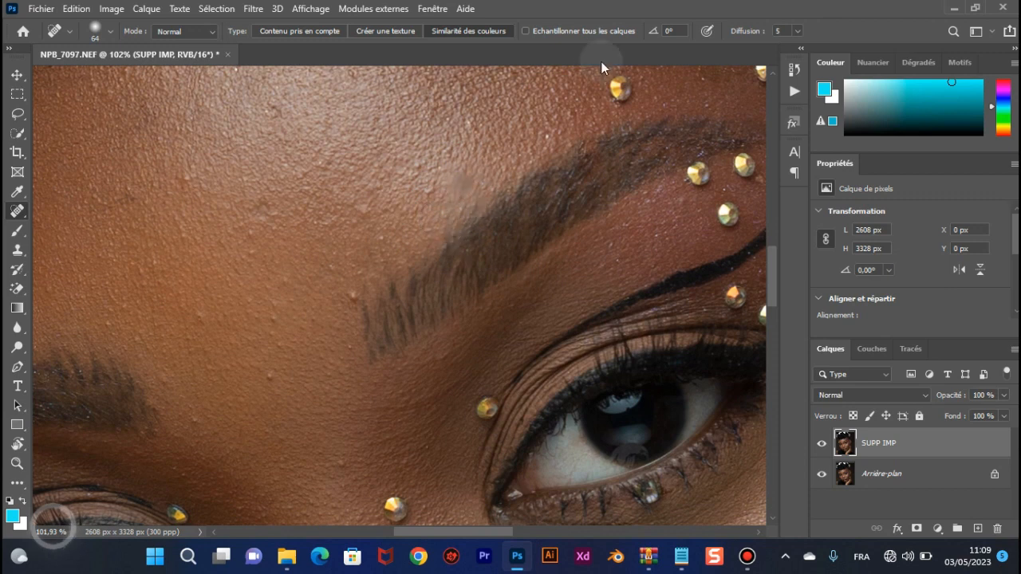
left_click(479, 176)
scroll(477, 180, "up", 5)
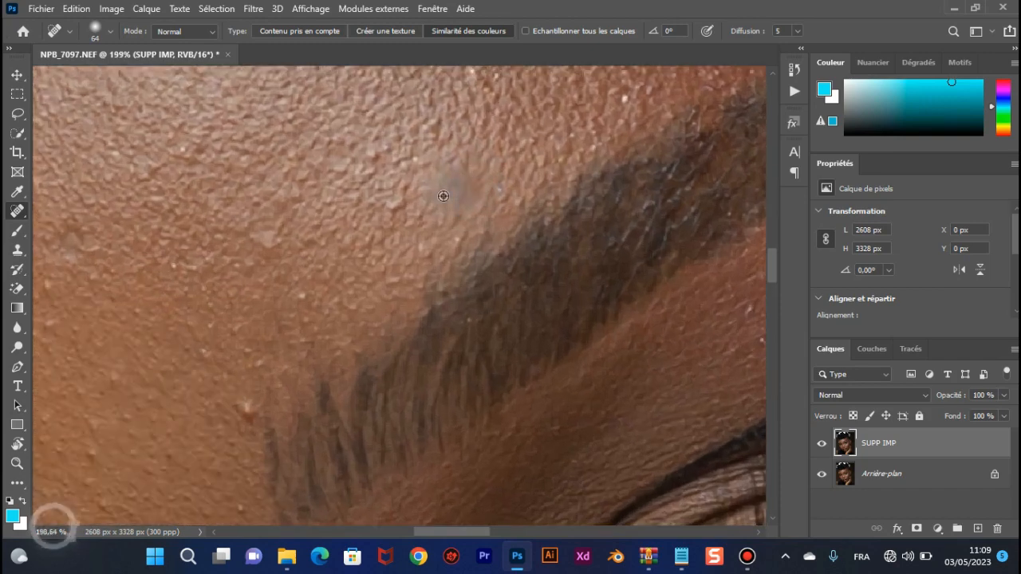
scroll(442, 195, "down", 6)
scroll(442, 195, "up", 4)
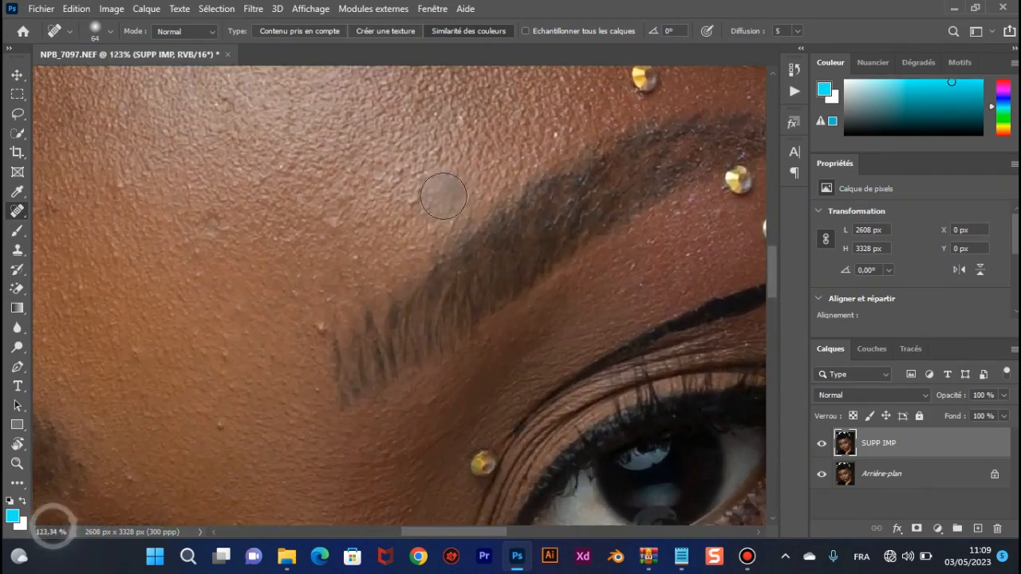
scroll(451, 183, "down", 4)
scroll(452, 182, "up", 3)
scroll(452, 182, "up", 2)
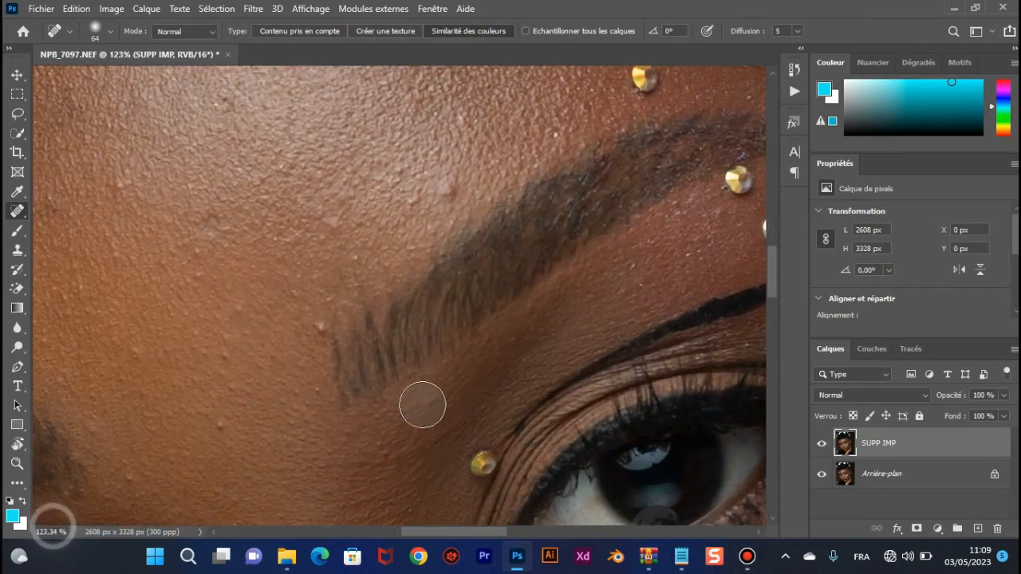
Heal the bumps just above the eyebrow with the type Contenu pris en compte and a brush size of 43 px
left_click(286, 30)
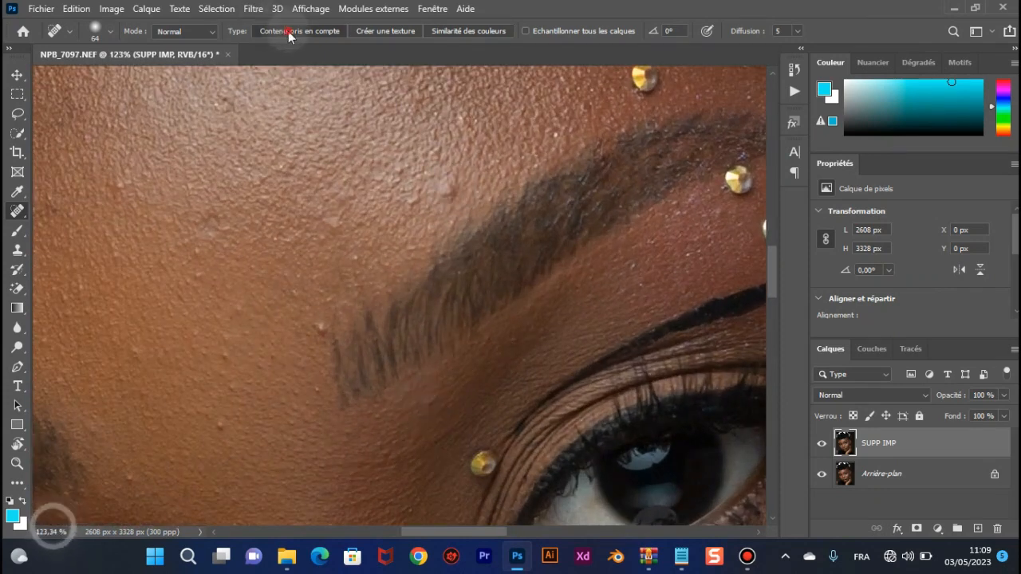
right_click(443, 193, "alt")
left_click_drag(429, 191, 449, 190)
left_click(460, 243)
left_click(446, 189)
left_click(420, 298)
Heal the bumps at the inner end of the eyebrow and across the skin between the two eyebrows
left_click(323, 330)
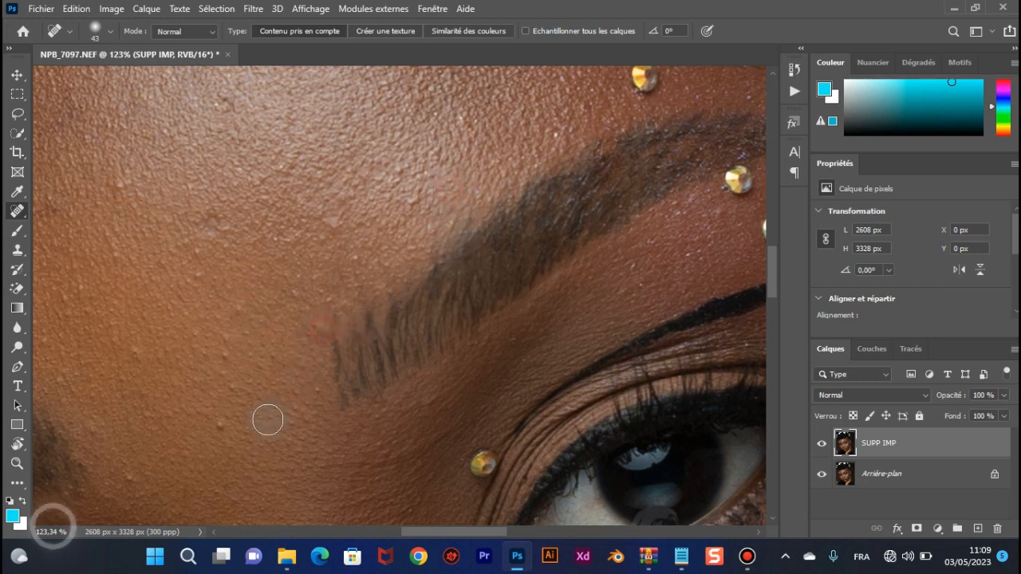
left_click(219, 422)
left_click(223, 426)
left_click(323, 333)
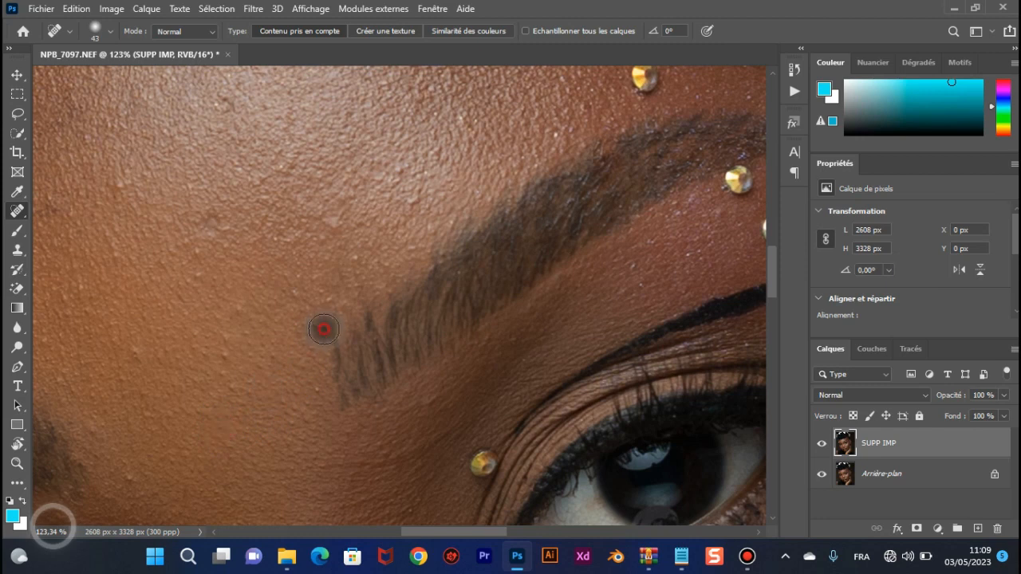
left_click(133, 351)
left_click(130, 481)
left_click(226, 351)
left_click(223, 369)
left_click(228, 355)
left_click(224, 337)
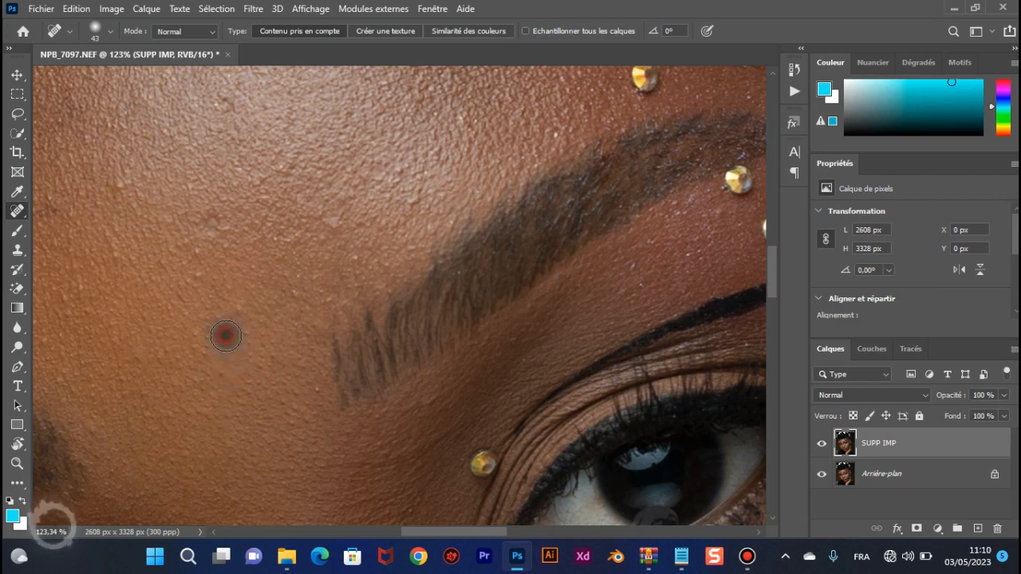
Heal the blemishes on the forehead above the opposite eyebrow with a brush size of 38 px
left_click_drag(272, 216, 663, 175)
left_click_drag(437, 198, 472, 211)
right_click(324, 262, "alt")
left_click_drag(322, 263, 310, 267)
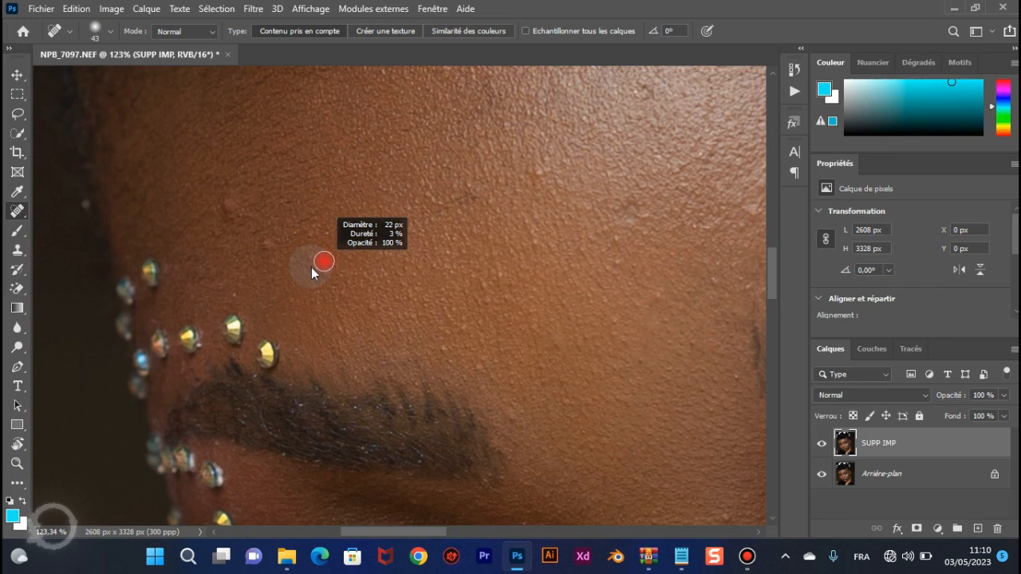
left_click_drag(308, 272, 325, 271)
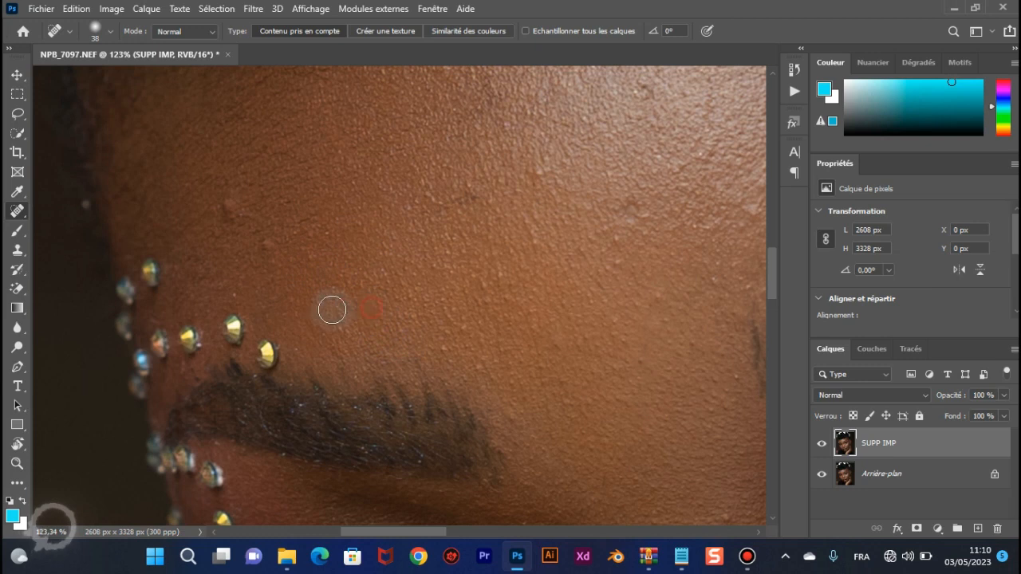
left_click(268, 246)
left_click(235, 205)
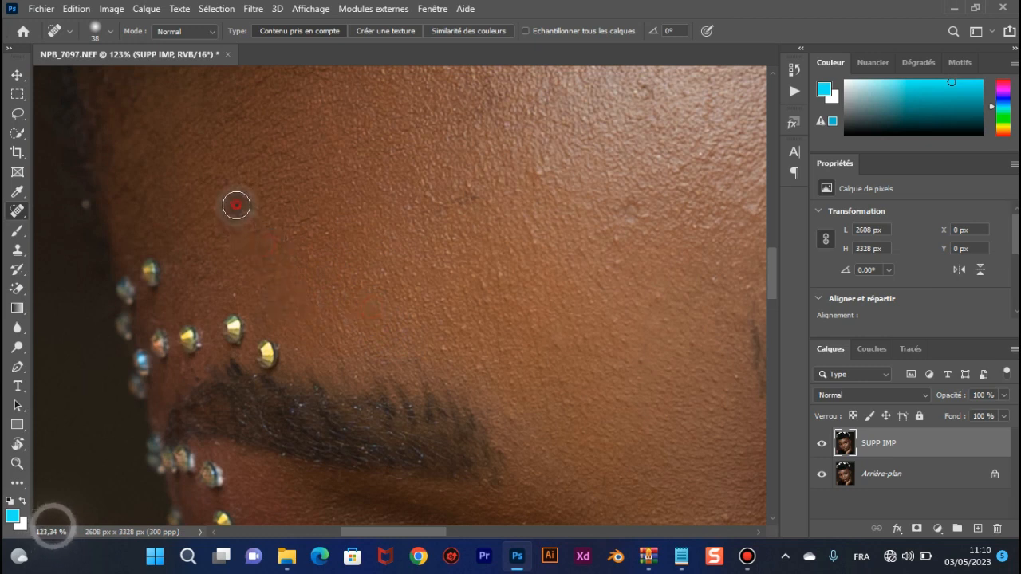
left_click(228, 203)
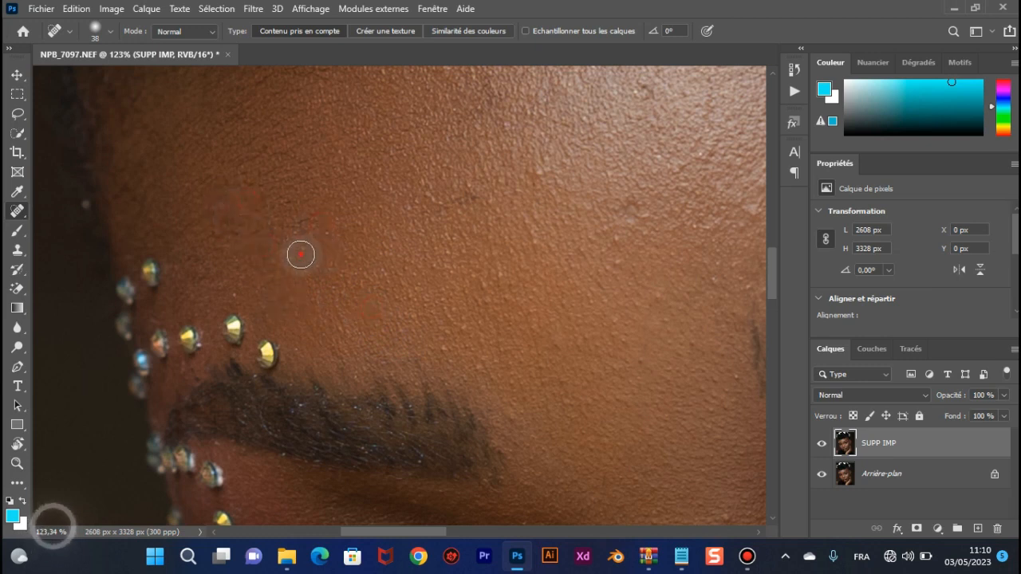
Heal the remaining spots at the centre of the forehead and beside the bridge of the nose
left_click(613, 212)
scroll(510, 272, "right", 3)
left_click(501, 207)
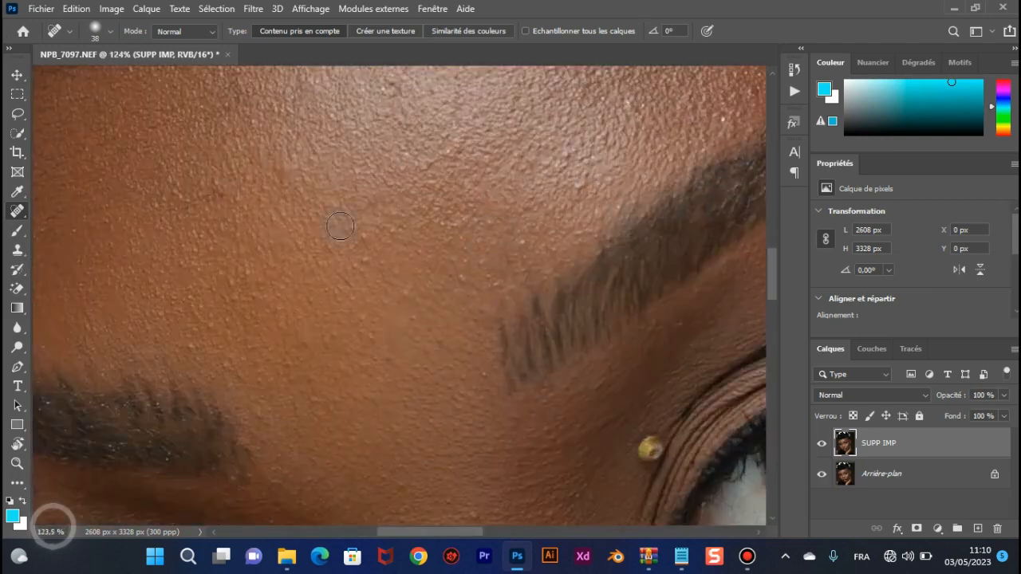
left_click(558, 155)
scroll(481, 331, "down", 3)
left_click(577, 278)
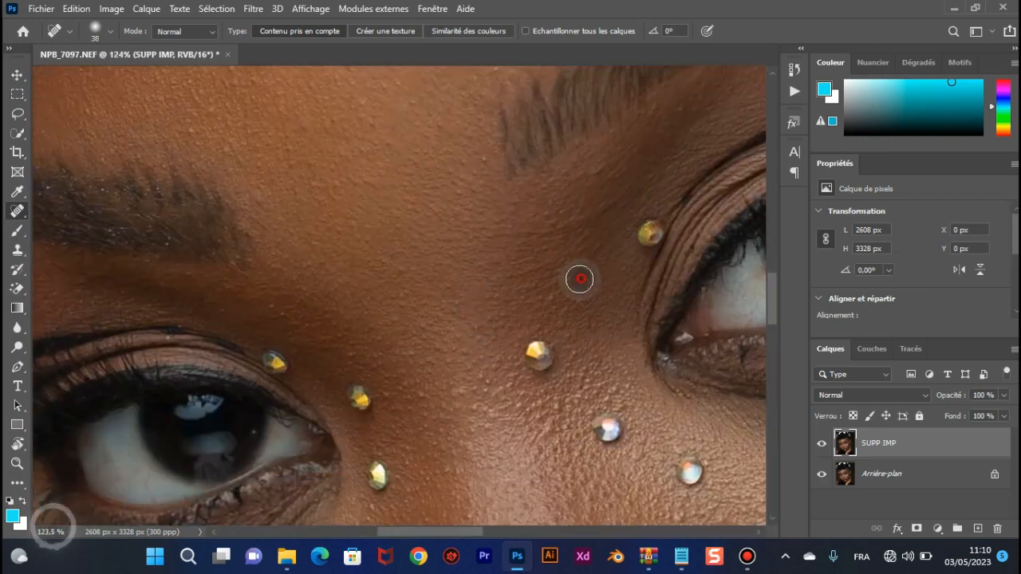
Heal the blemishes on the highlighted cheek below the eye nearest the visible hand
scroll(577, 278, "down", 5)
mouse_move(618, 310)
left_mouse_down()
mouse_move(456, 292)
mouse_move(487, 281)
left_mouse_up()
scroll(582, 343, "down", 6)
left_click_drag(593, 351, 343, 315)
scroll(475, 343, "down", 5)
scroll(374, 282, "up", 5)
left_click(418, 222)
left_click(338, 292)
left_click(173, 330)
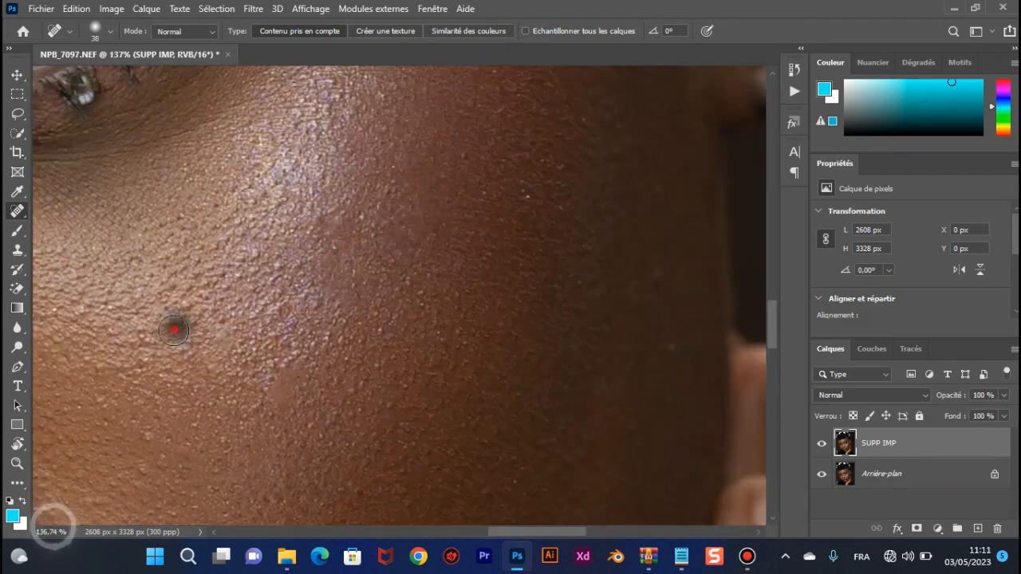
Brush away the fine crease lines on the cheek running from the nose towards the mouth corner, reducing the brush to 14 px
scroll(304, 352, "down", 6)
scroll(303, 351, "up", 7)
mouse_move(329, 479)
left_mouse_down()
mouse_move(313, 173)
mouse_move(387, 335)
left_mouse_up()
left_click_drag(239, 234, 380, 307)
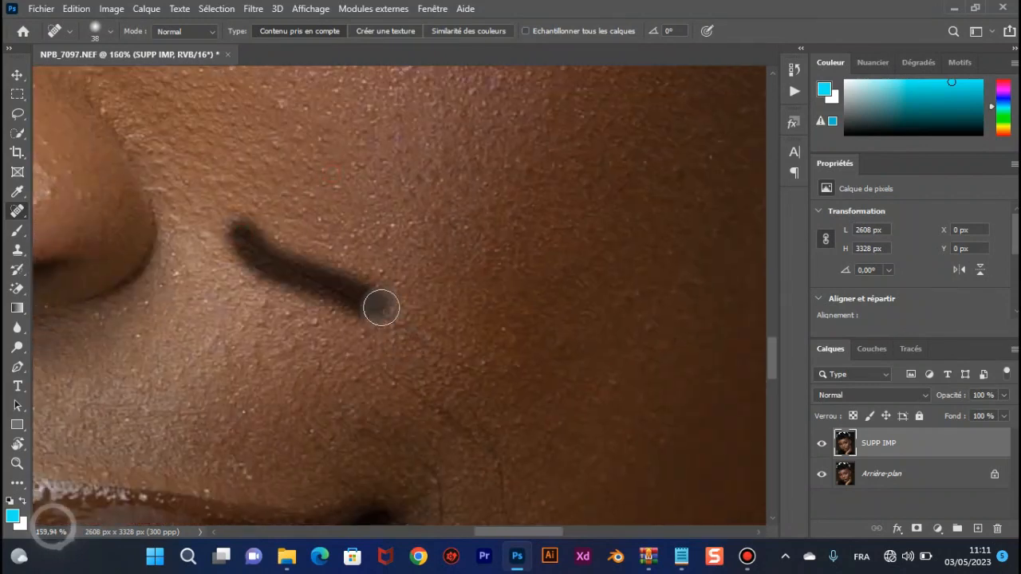
left_click_drag(448, 383, 457, 319)
scroll(462, 349, "up", 4)
mouse_move(353, 292)
left_mouse_down()
mouse_move(494, 387)
mouse_move(523, 443)
left_mouse_up()
left_click_drag(517, 464, 511, 338)
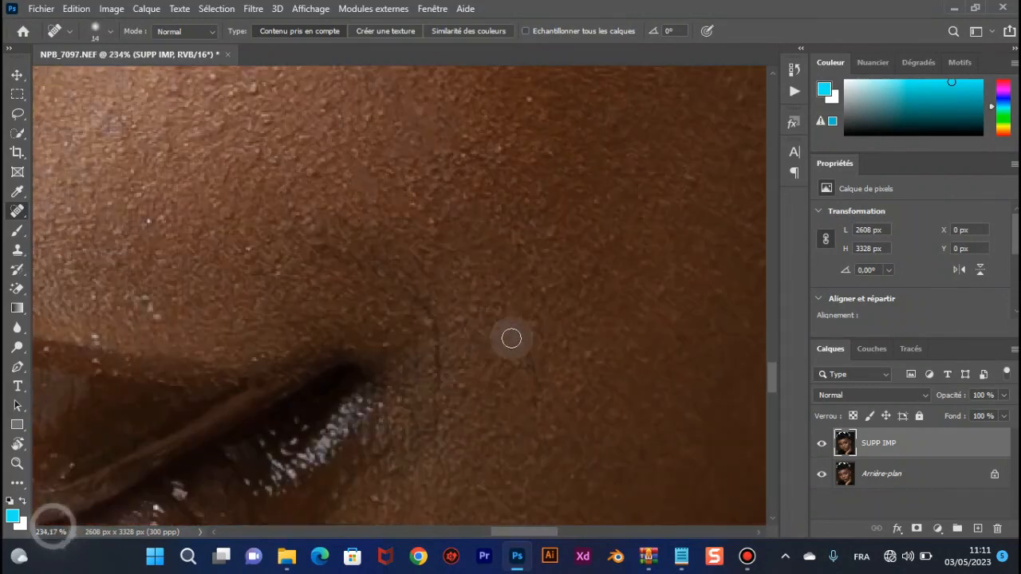
Heal the small spots on the opposite cheek, near the edge of the face beside the nose
scroll(461, 337, "down", 8)
left_click_drag(350, 315, 622, 356)
scroll(194, 289, "up", 4)
left_click(196, 288)
left_click_drag(212, 228, 382, 326)
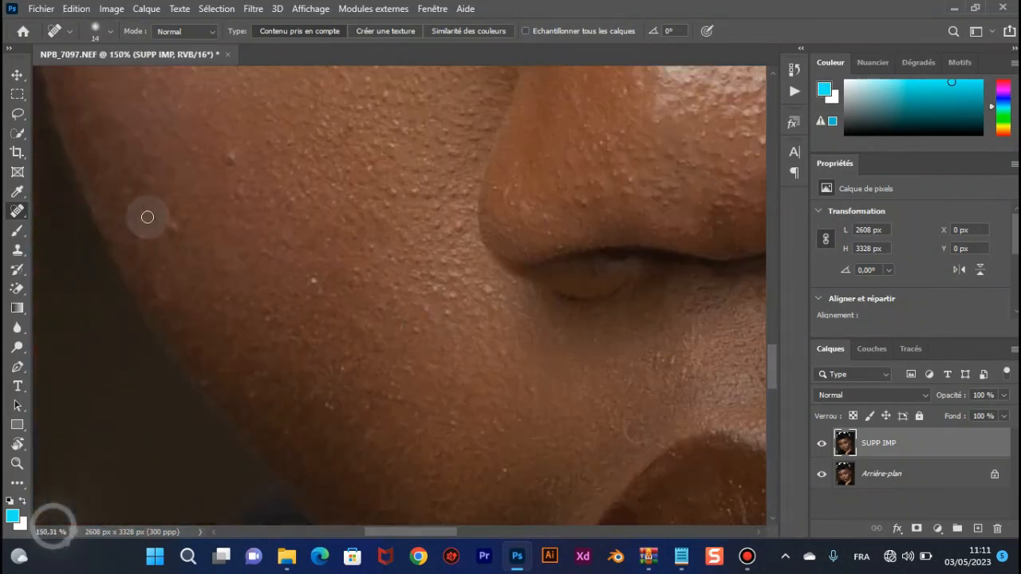
left_click(230, 163)
Examine the nose, lips, chin and hand for remaining skin imperfections
left_click_drag(756, 131, 531, 257)
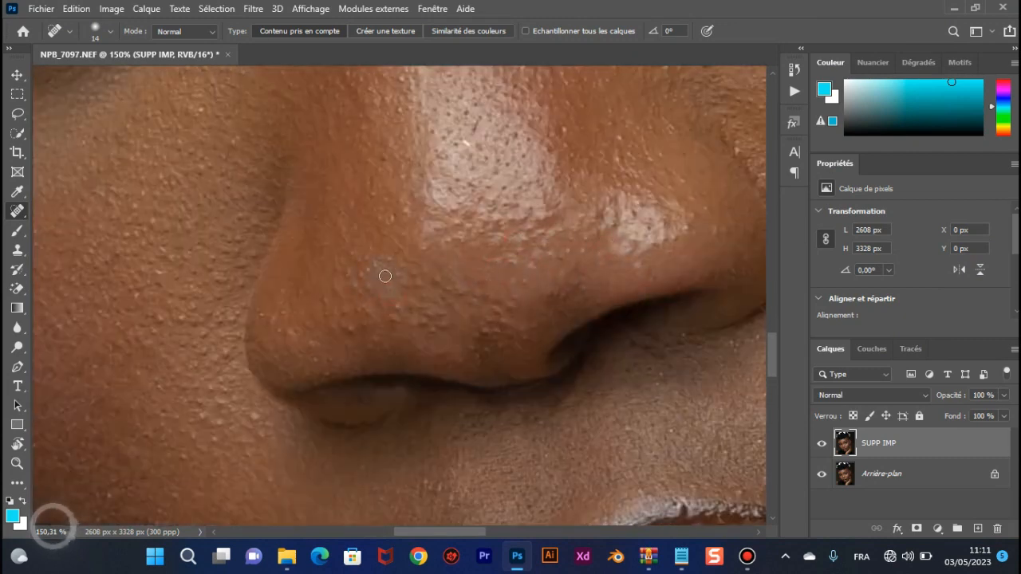
scroll(385, 276, "down", 8)
scroll(485, 412, "up", 5)
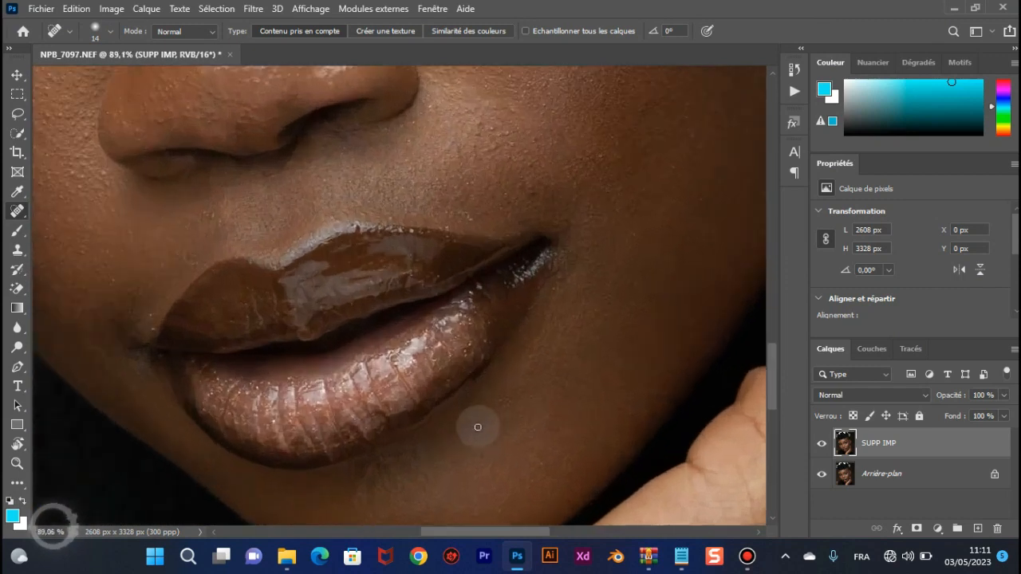
scroll(478, 431, "down", 6)
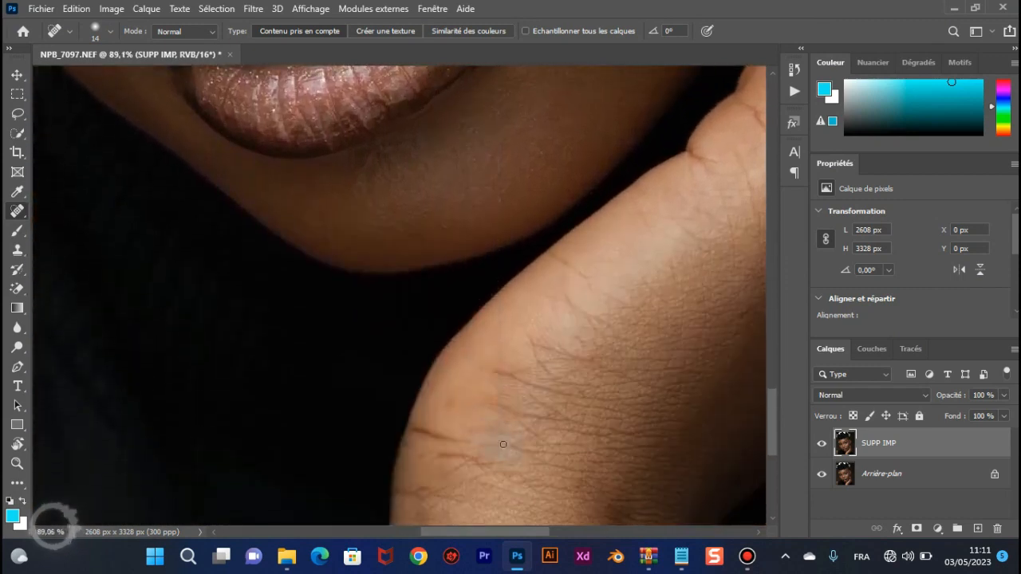
scroll(504, 414, "down", 2)
scroll(433, 180, "up", 5)
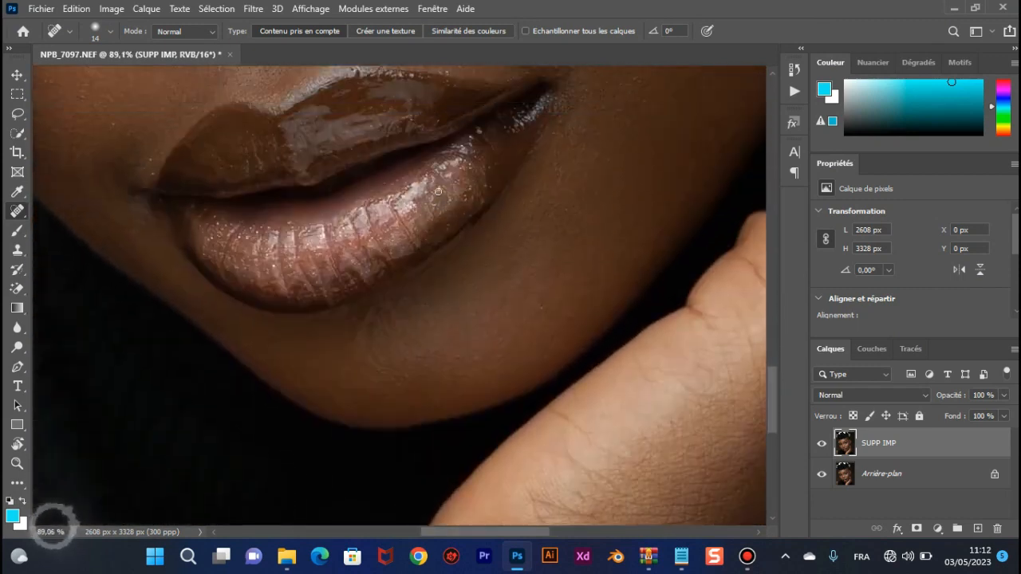
scroll(438, 192, "up", 5)
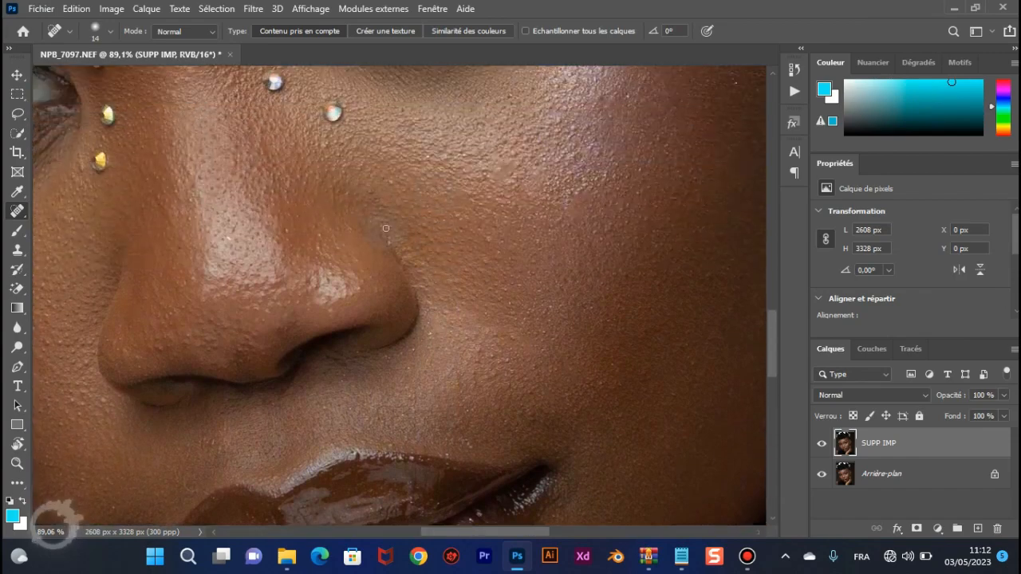
Duplicate the SUPP IMP layer twice
scroll(383, 234, "down", 5)
left_click_drag(322, 145, 349, 289)
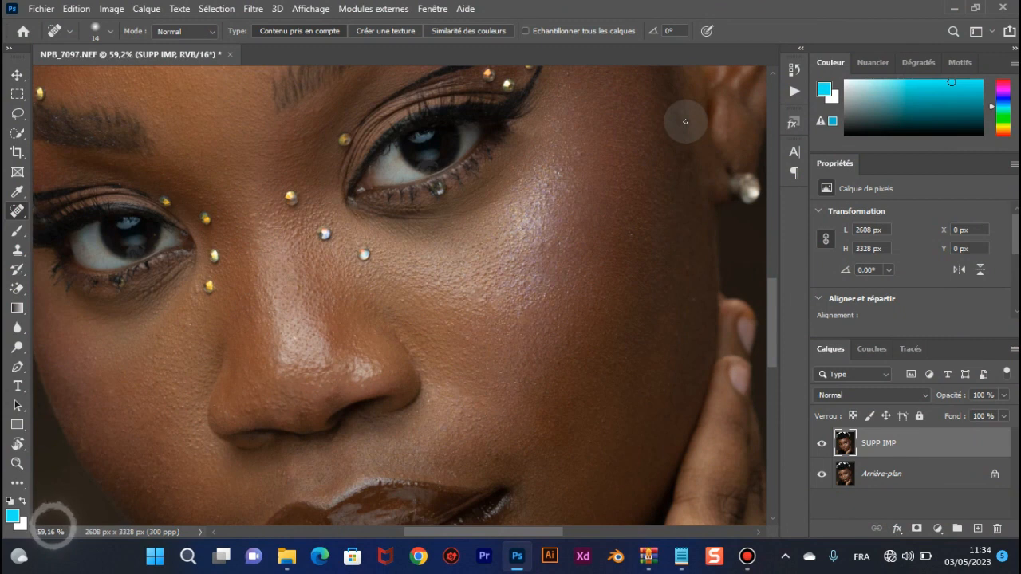
key("ctrl+j")
key("ctrl+j")
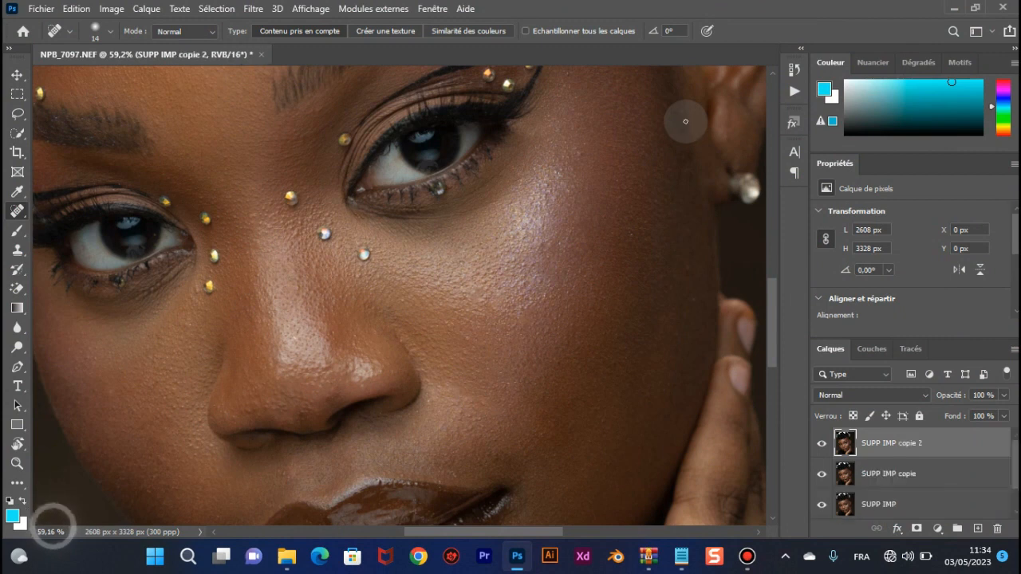
Rename the lower SUPP IMP copy to BF and the upper copy to HF
double_click(885, 474)
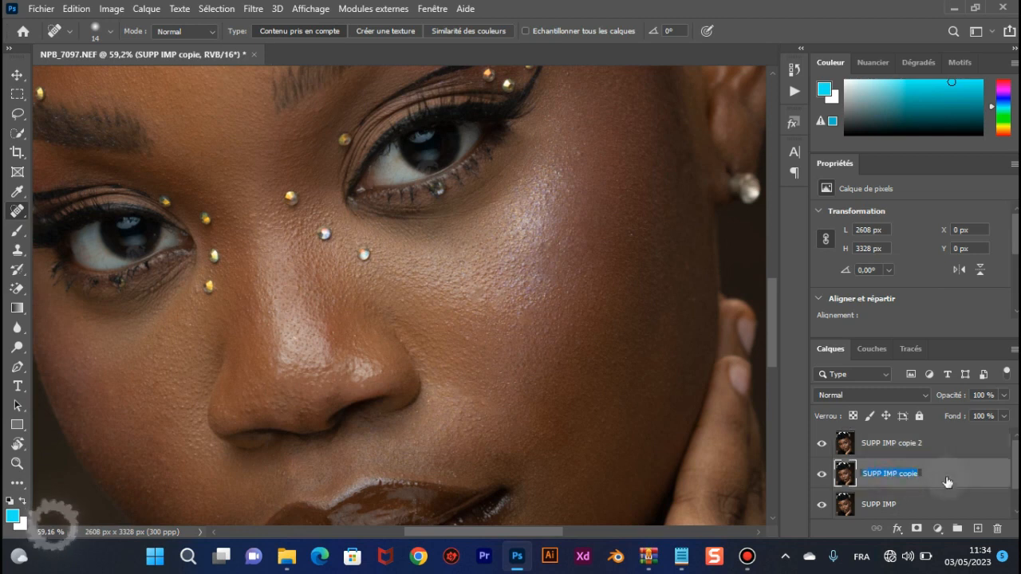
type("B")
key("BackSpace")
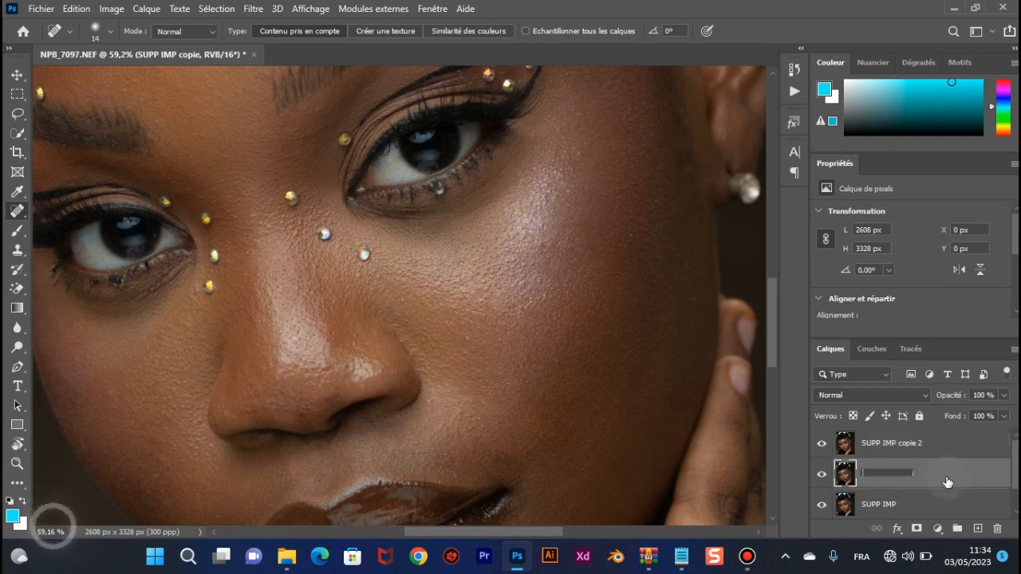
type("BF")
double_click(901, 444)
type("HF")
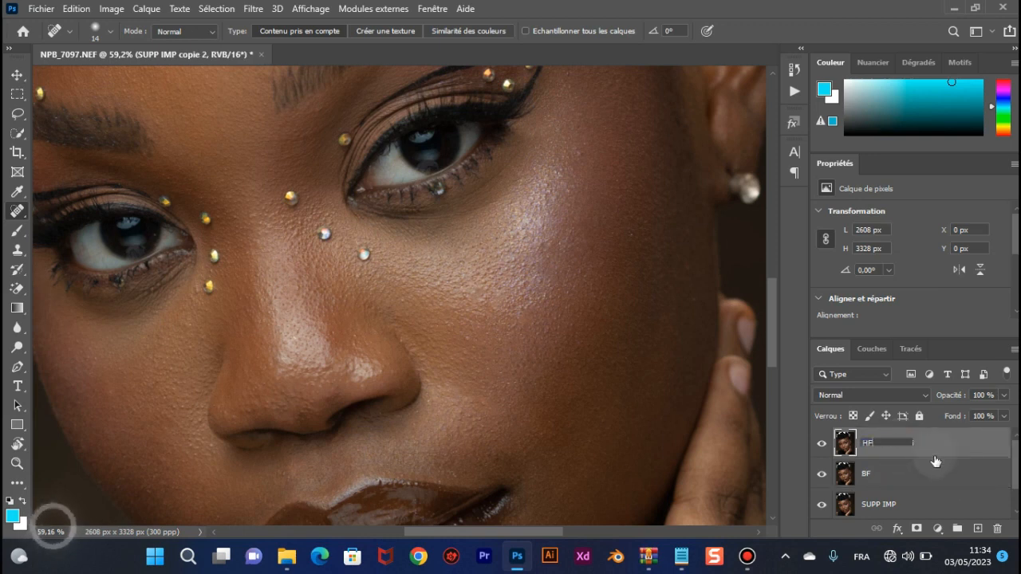
Hide the HF layer and start a Gaussian Blur (Flou gaussien) on the BF layer
left_click(940, 470)
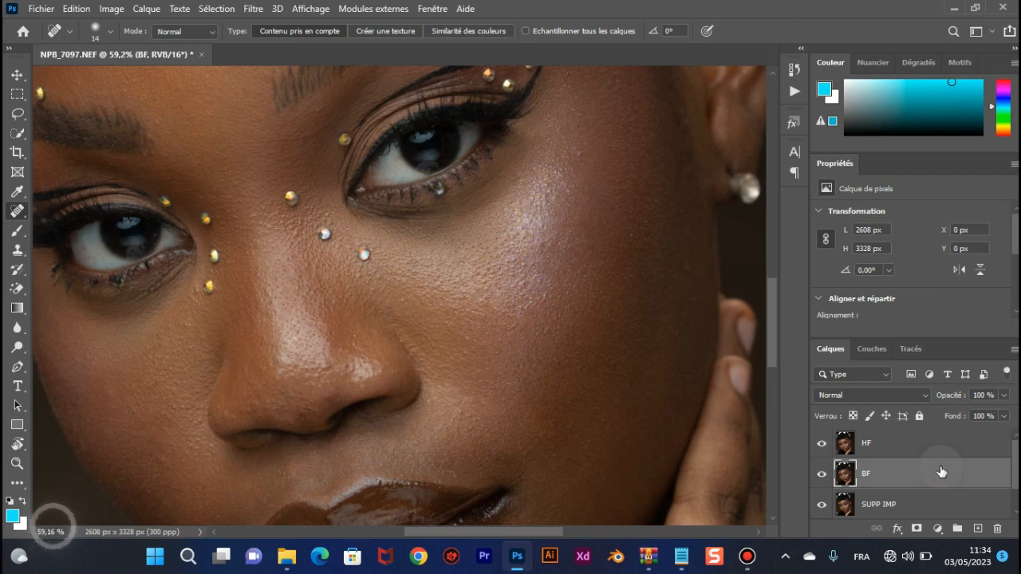
left_click(823, 445)
left_click(252, 9)
mouse_move(372, 239)
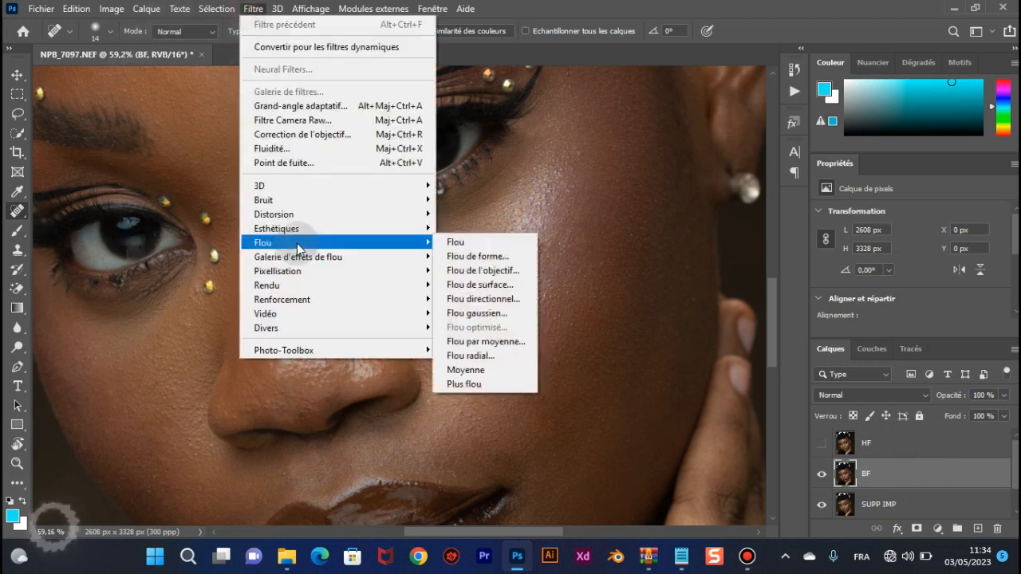
left_click(517, 312)
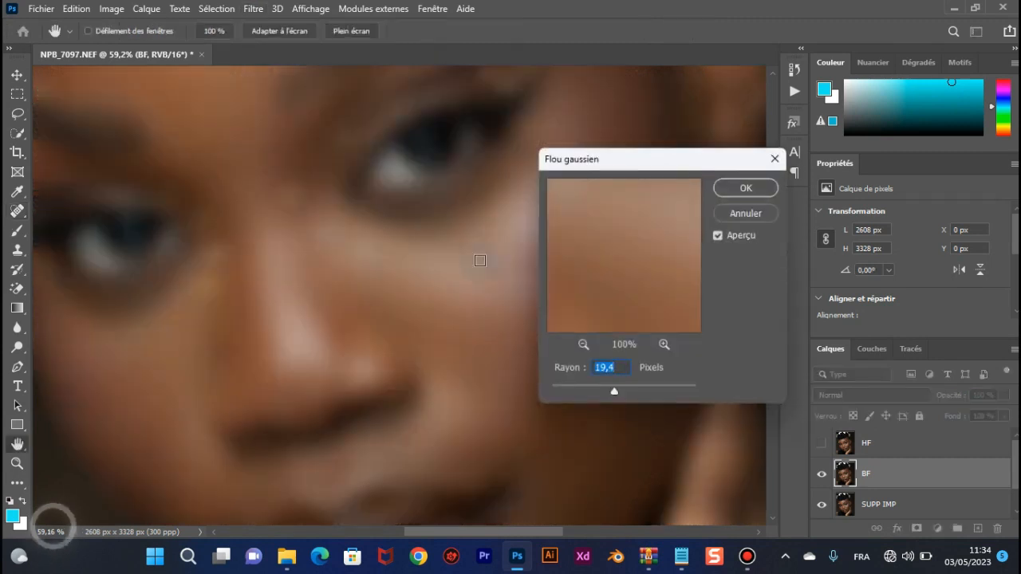
Try a Gaussian Blur radius of 8.0 pixels on BF and check the skin in the preview
left_click_drag(597, 232, 622, 298)
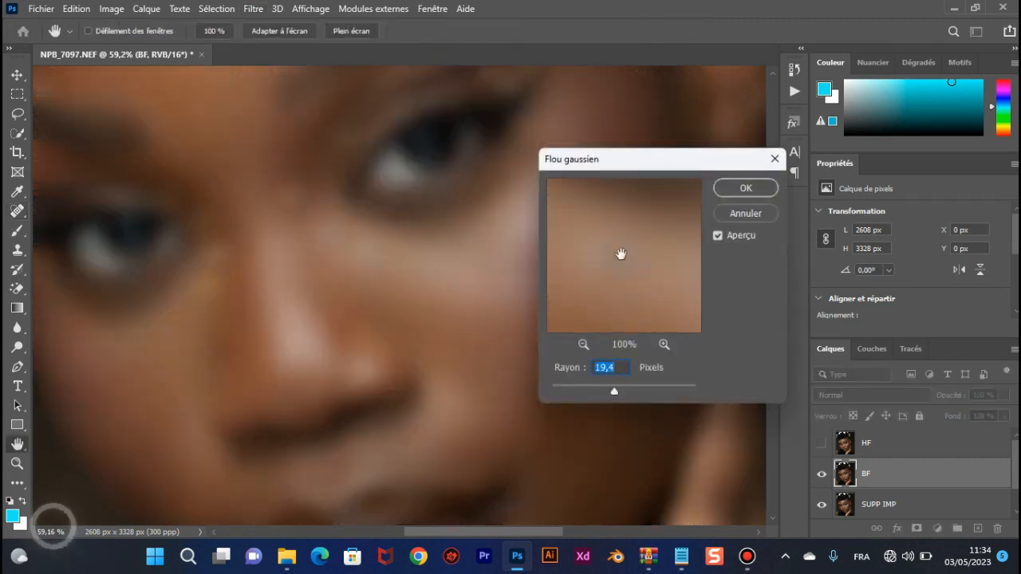
left_click_drag(622, 231, 628, 276)
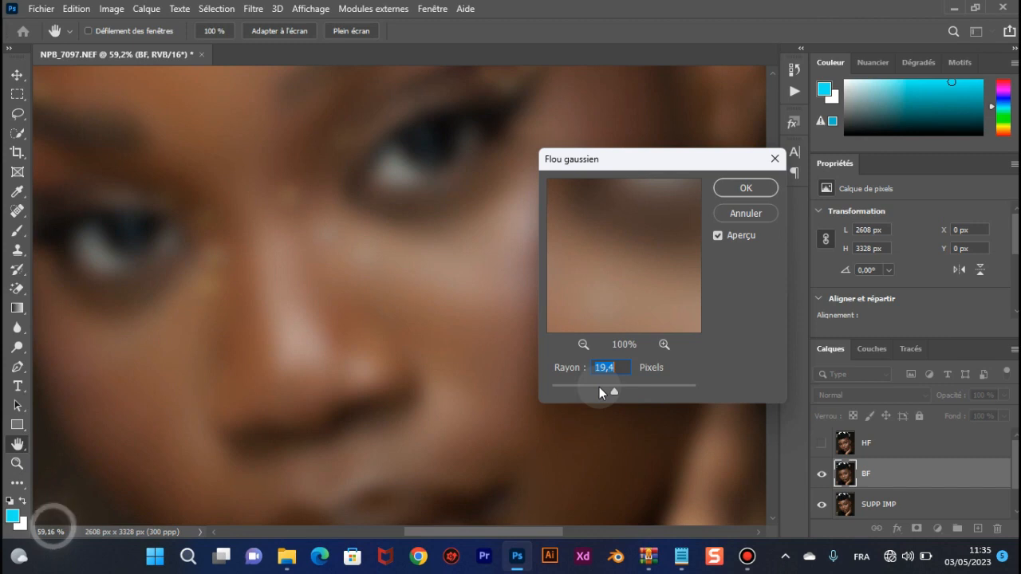
left_click(599, 389)
left_click(599, 387)
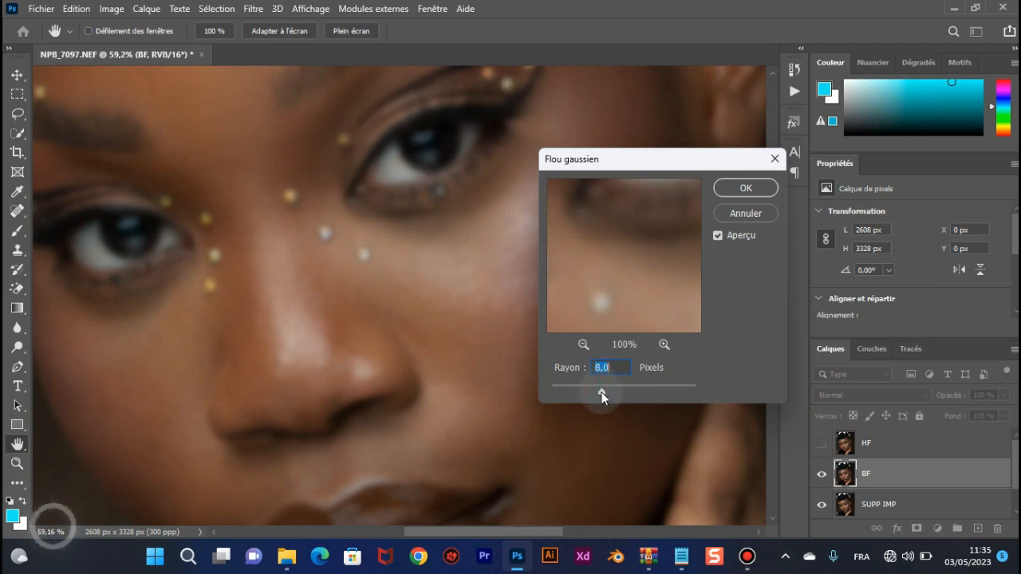
left_click(276, 142)
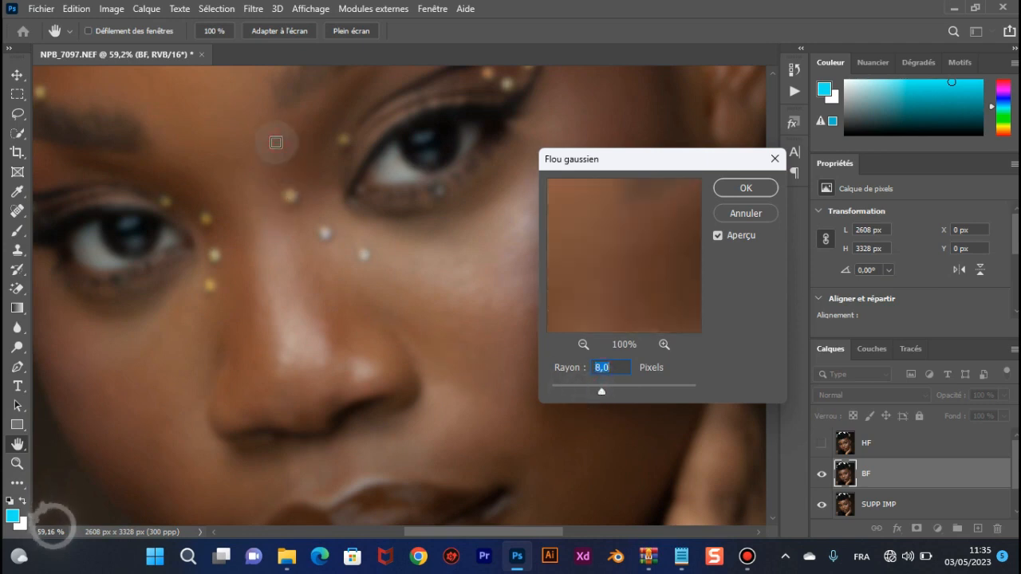
left_click_drag(659, 300, 674, 29)
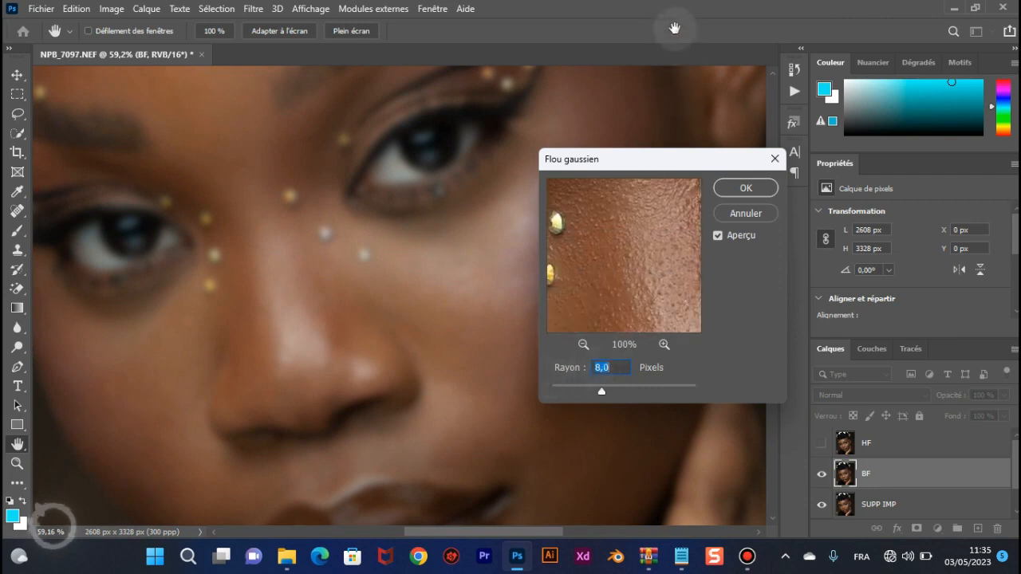
left_click_drag(656, 282, 683, 481)
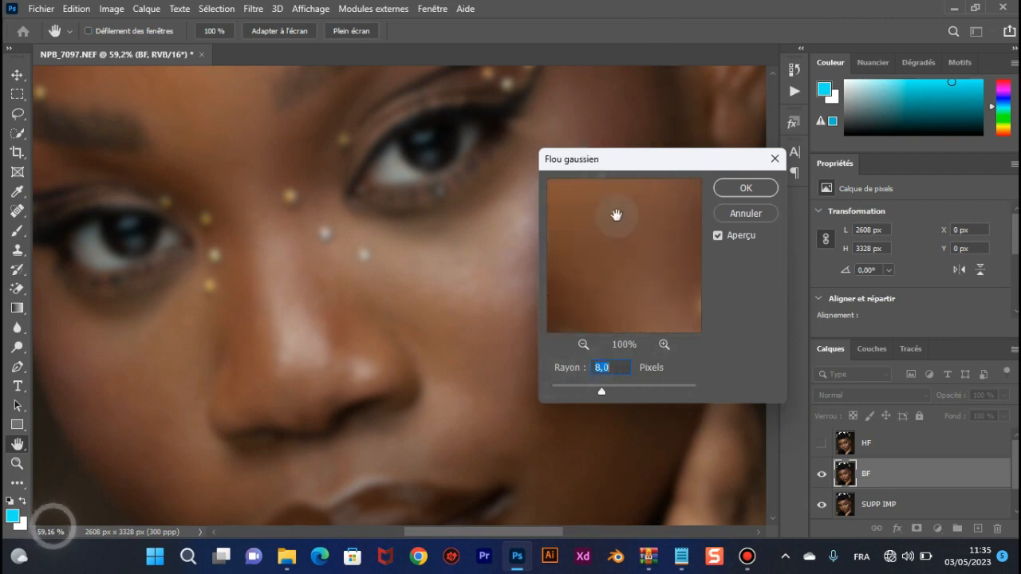
left_click_drag(615, 214, 654, 349)
left_click(640, 253)
Try lower Gaussian Blur radii on the BF layer, including 3.1 and 6.0 pixels
left_click_drag(601, 391, 576, 391)
left_click(558, 394)
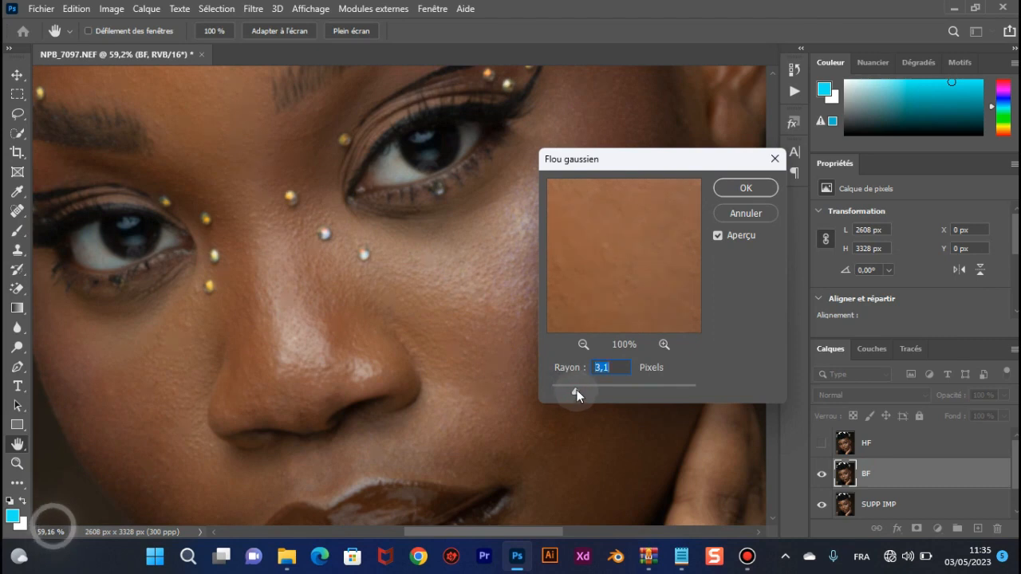
left_click_drag(583, 389, 593, 392)
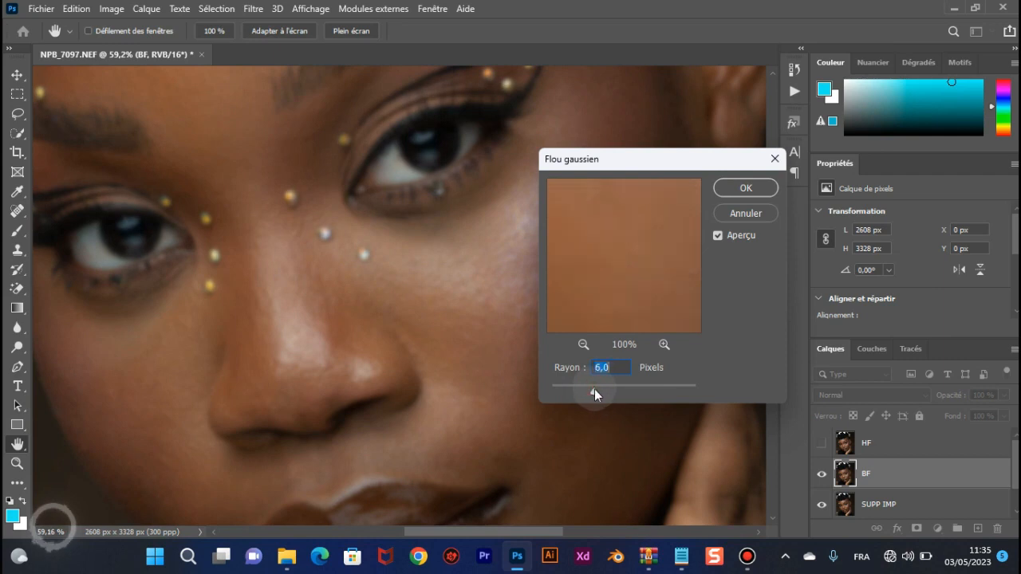
left_click_drag(594, 389, 595, 389)
left_click_drag(599, 390, 600, 389)
Set the Gaussian Blur radius to 7.5 pixels and apply it to the BF layer
type("7")
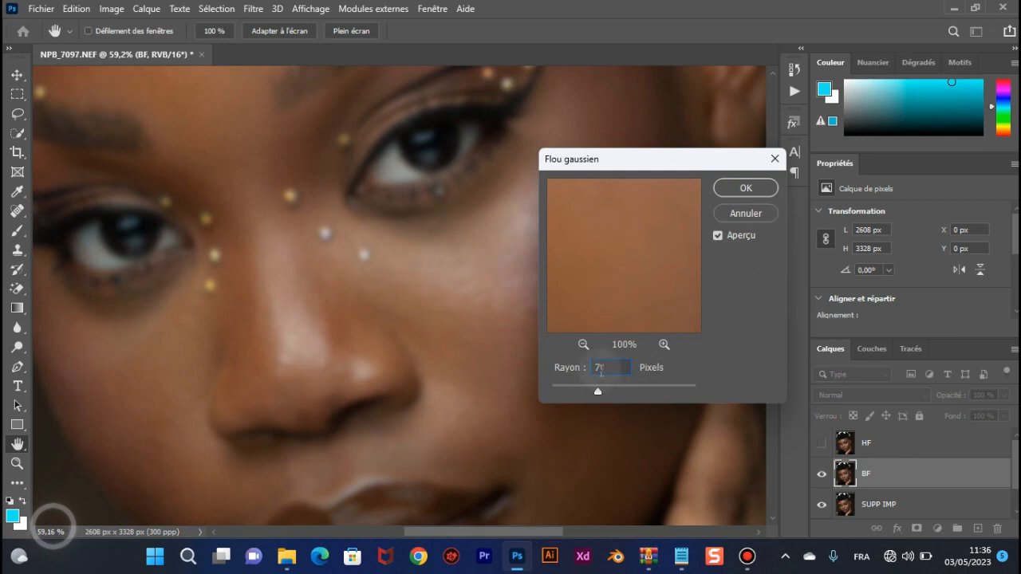
type(",5")
left_click(745, 189)
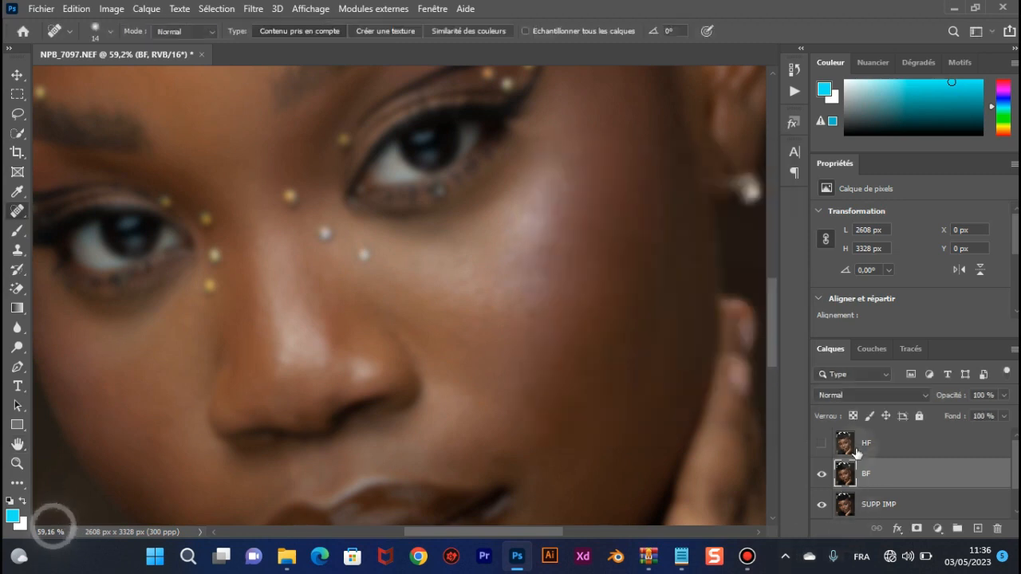
Make the HF layer active and visible, and start Apply Image (Appliquer une image) on it with BF as the source layer
left_click(887, 448)
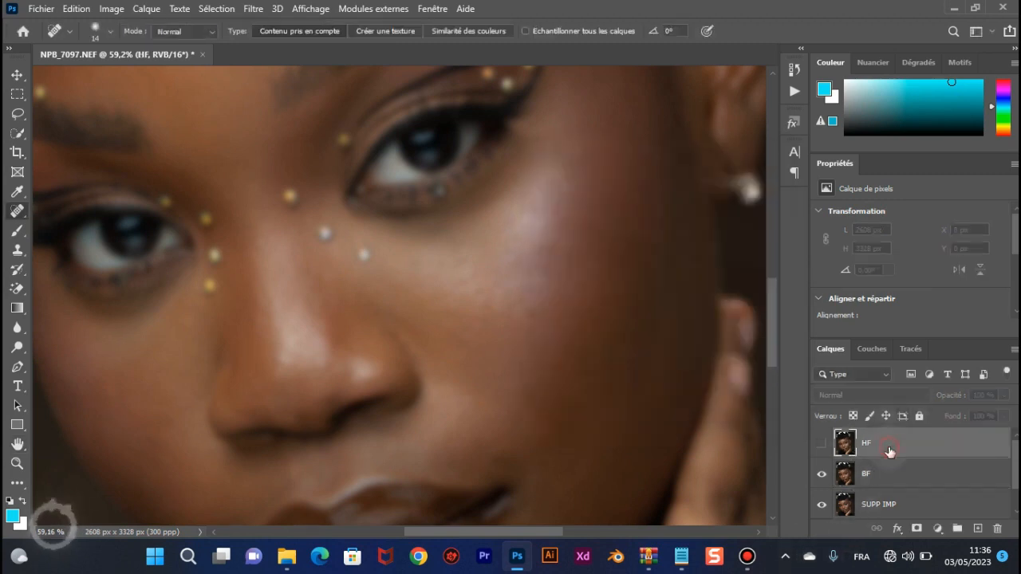
left_click(822, 447)
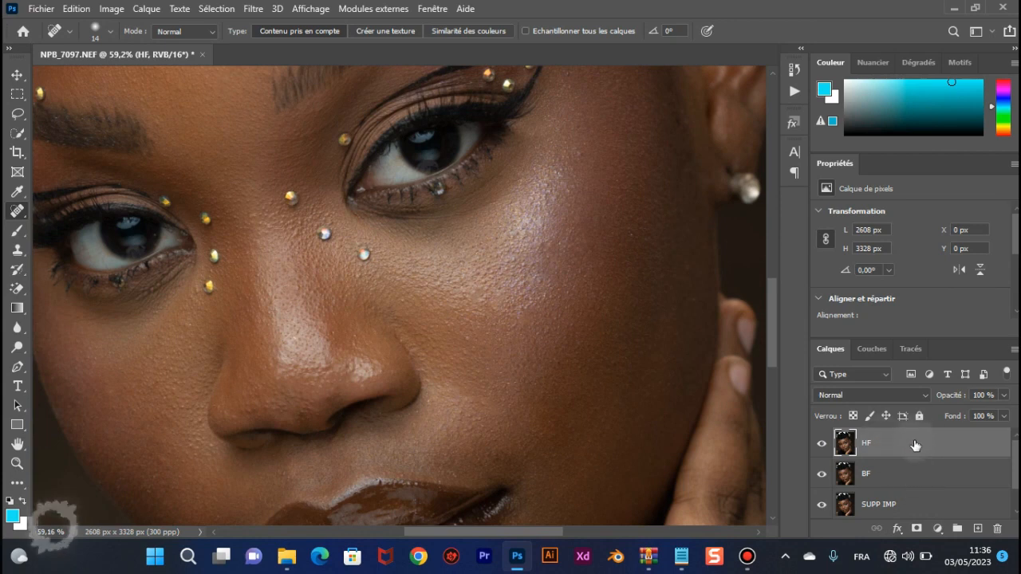
left_click(120, 9)
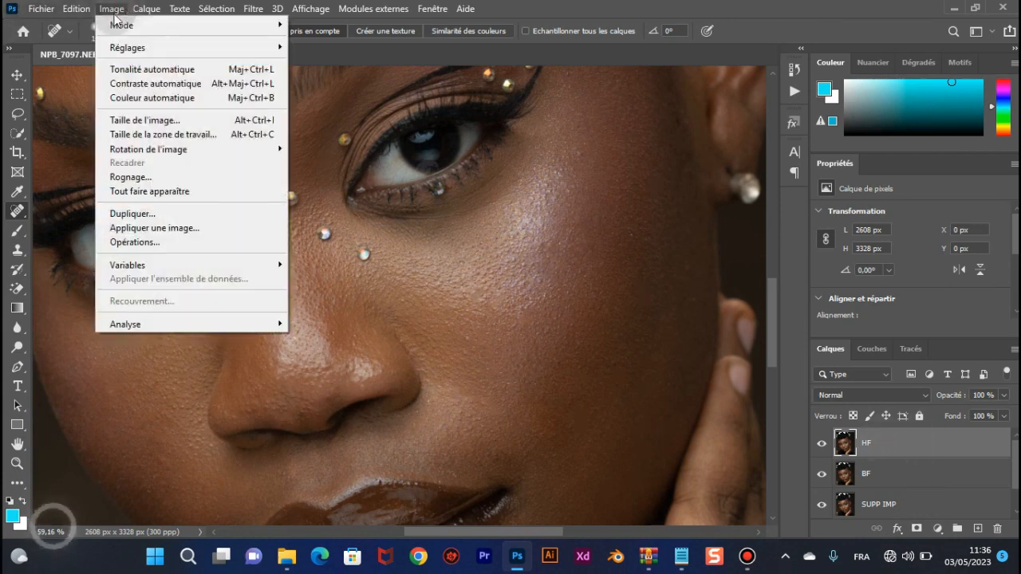
left_click(200, 230)
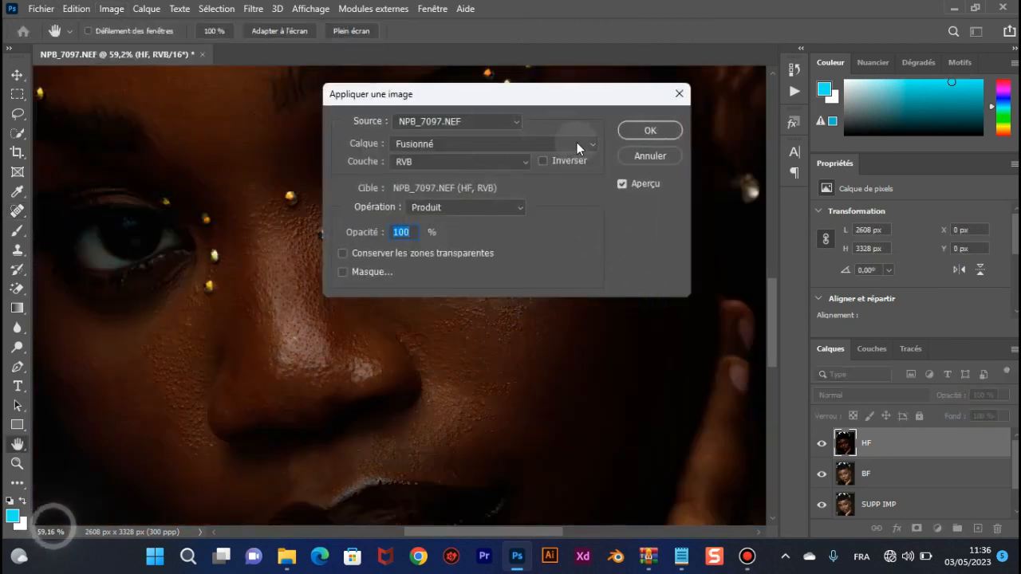
left_click(518, 124)
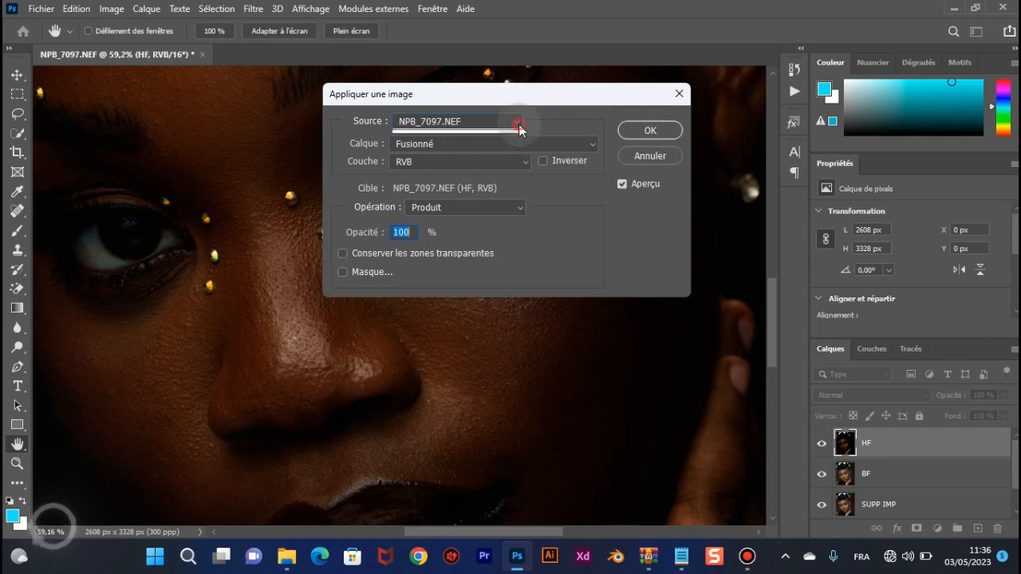
left_click(522, 133)
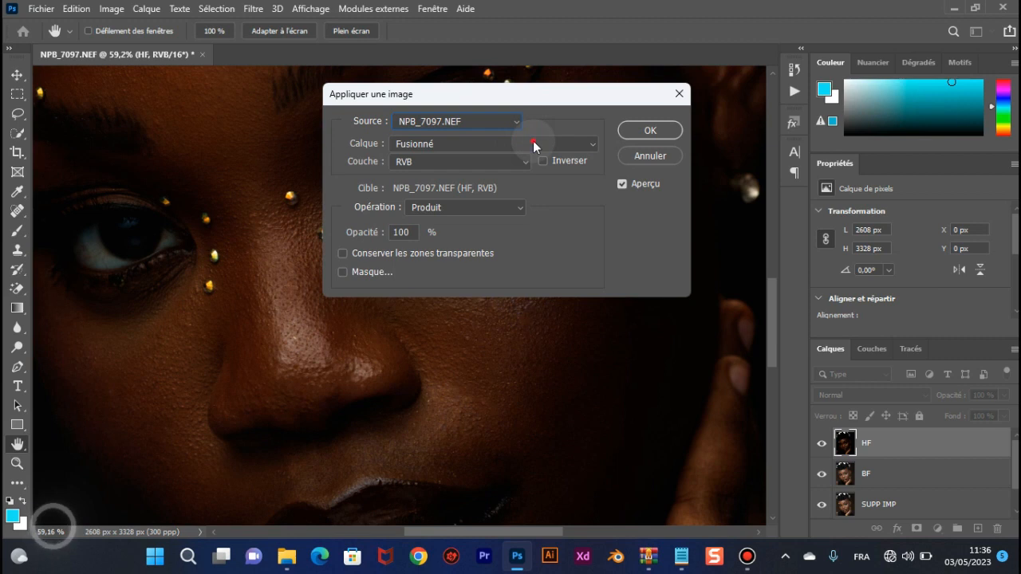
left_click(533, 141)
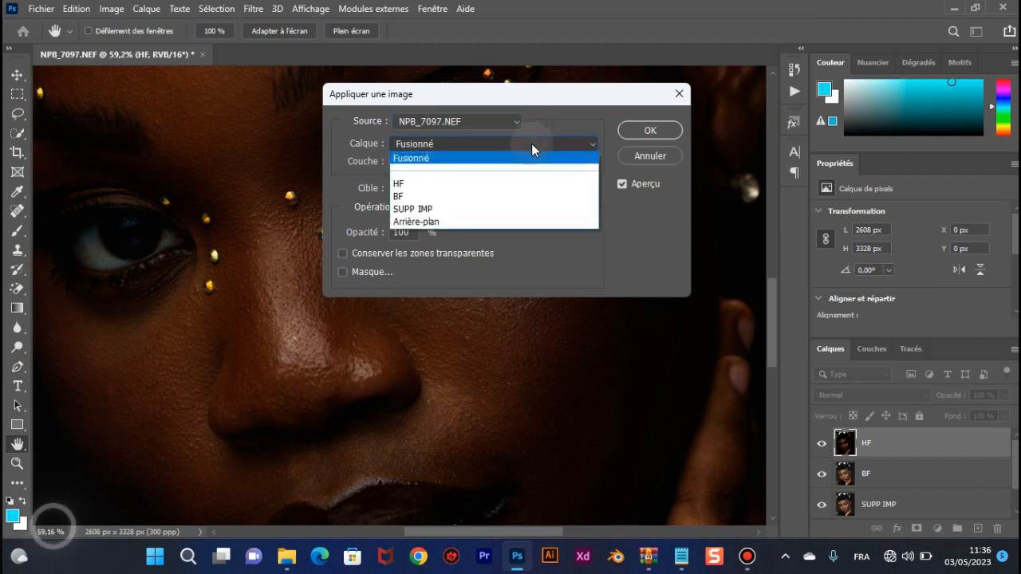
left_click(529, 196)
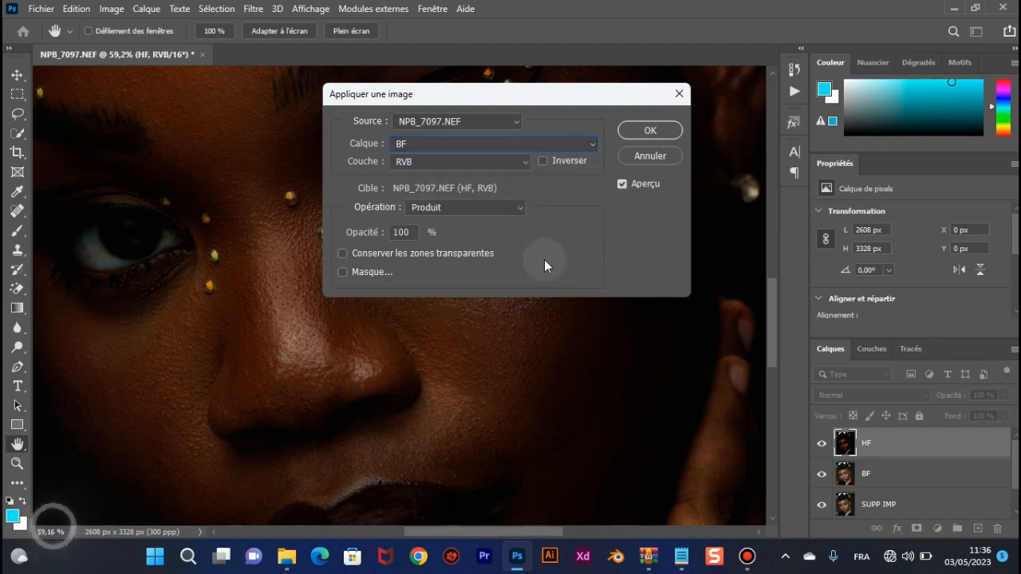
Apply the BF image to HF using the Addition operation with the source inverted
left_click(480, 206)
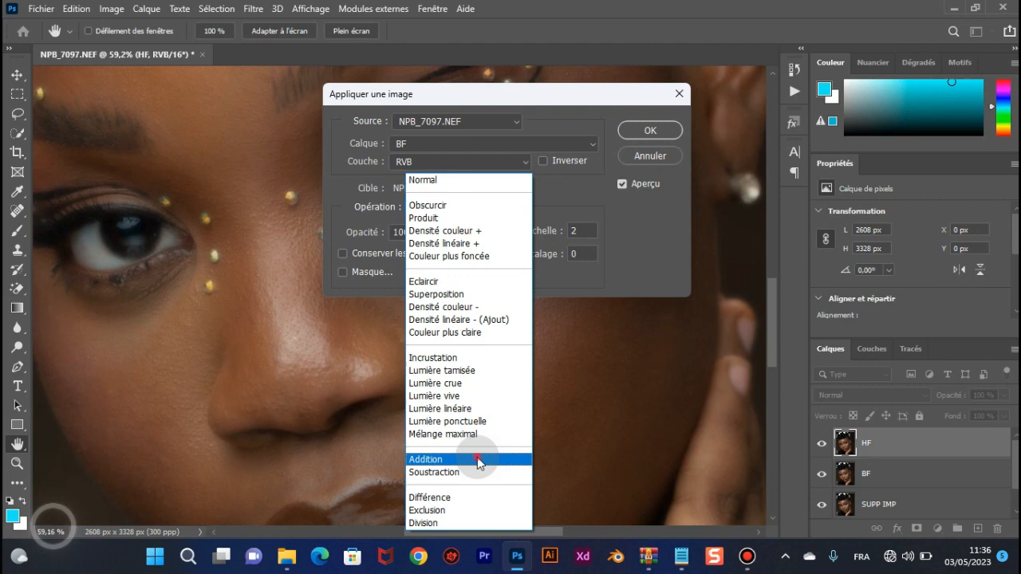
left_click(478, 460)
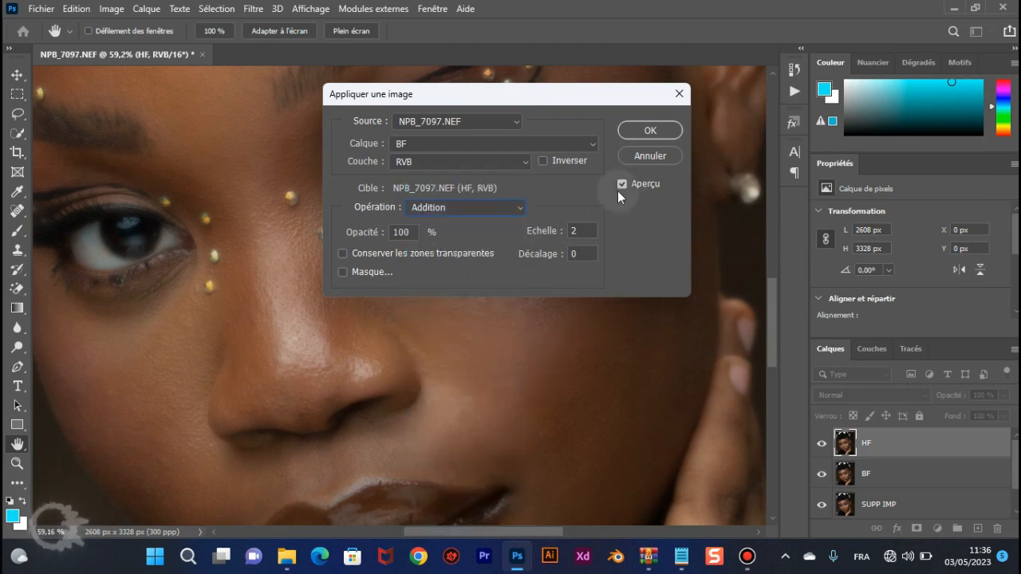
left_click(542, 161)
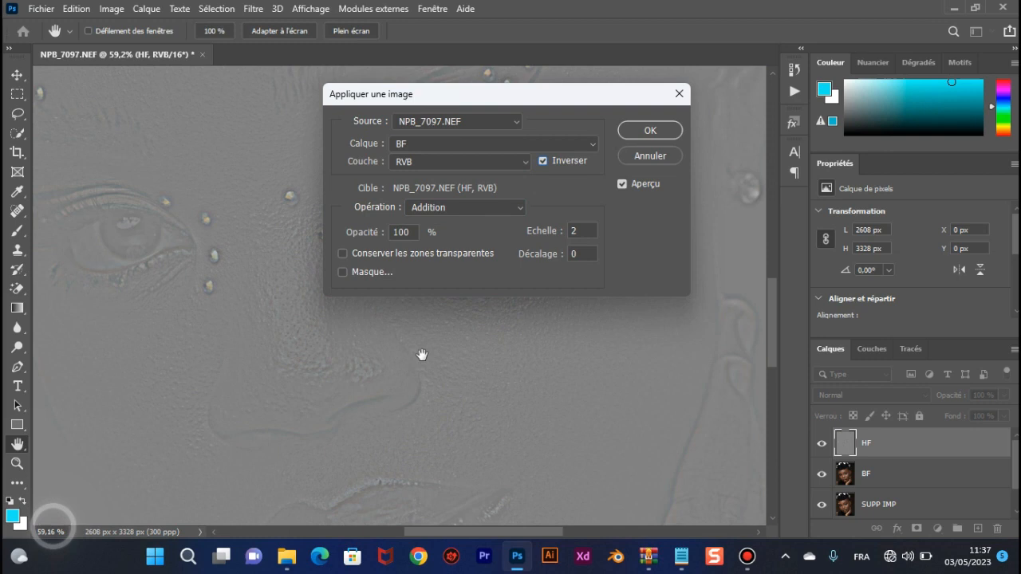
left_click(644, 130)
Set the HF layer's blending mode to Linear Light (Lumière linéaire)
key("j")
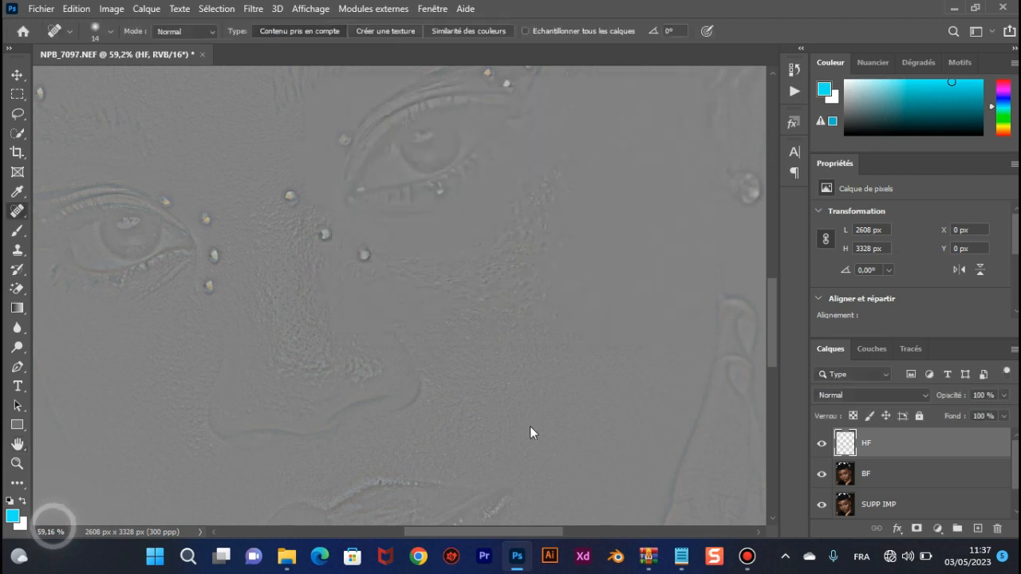
left_click(870, 393)
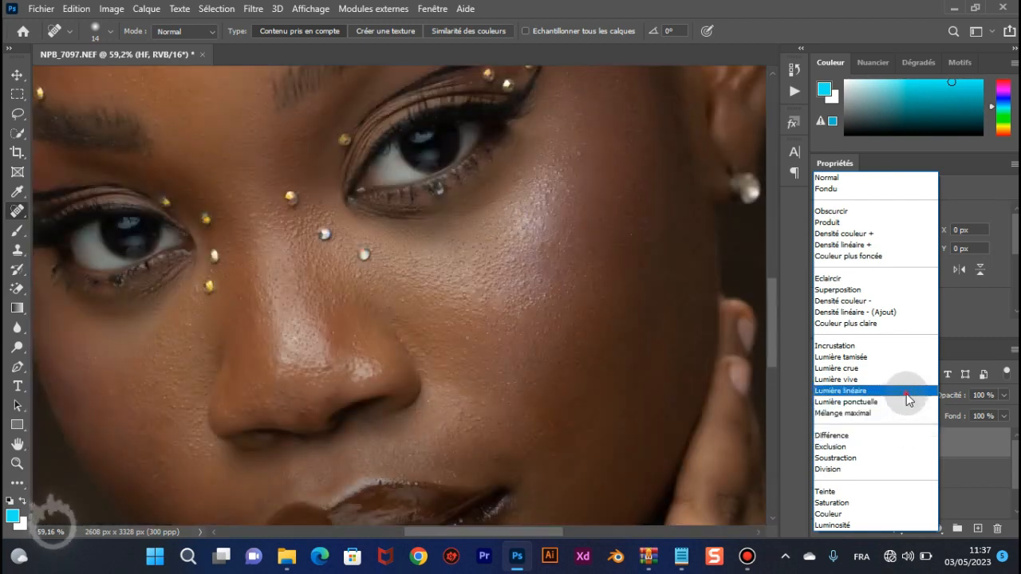
left_click(906, 390)
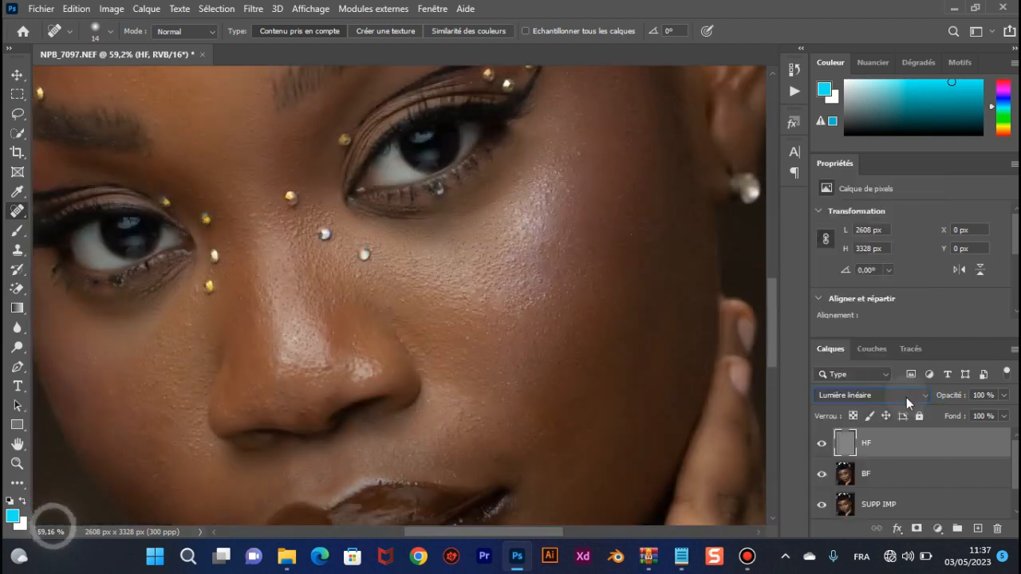
Toggle the visibility of the HF and BF layers to compare the portrait with and without the frequency separation
left_click(822, 443)
left_click(821, 473)
left_click(822, 443)
left_click(822, 443)
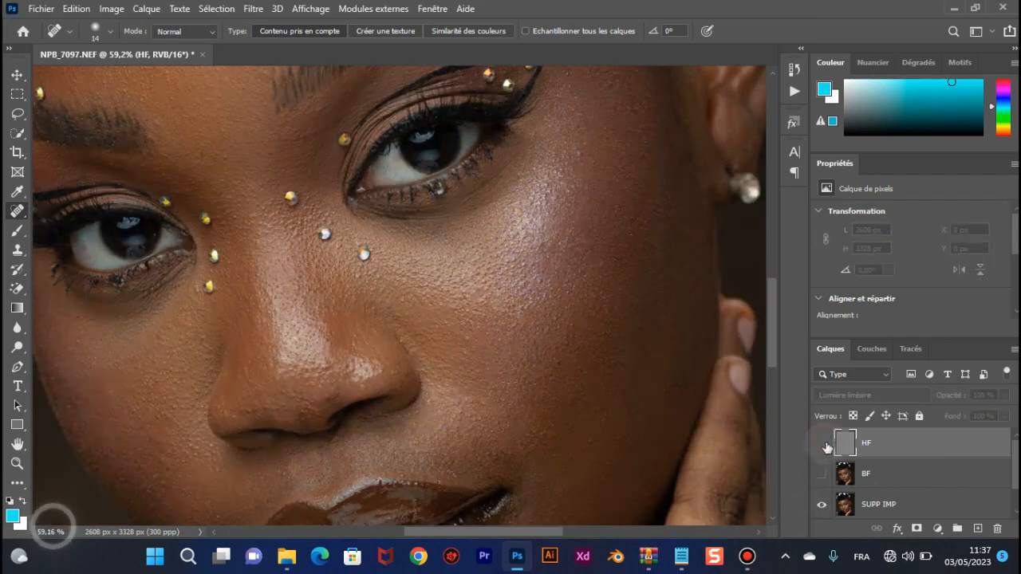
left_click(821, 473)
left_click(821, 443)
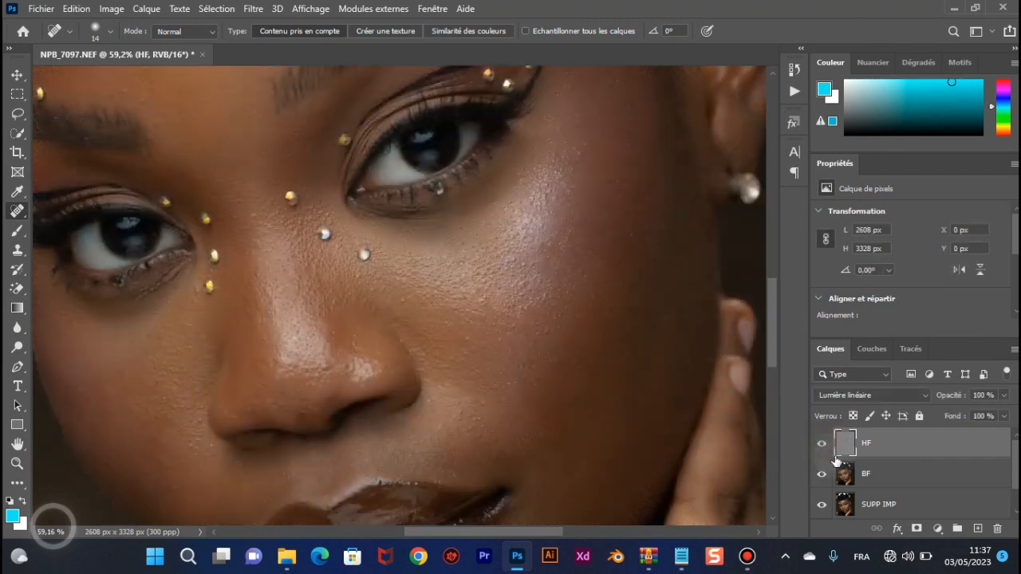
Group the HF and BF layers together and name the group SF
left_click(927, 476, "shift")
left_click_drag(902, 435, 956, 523)
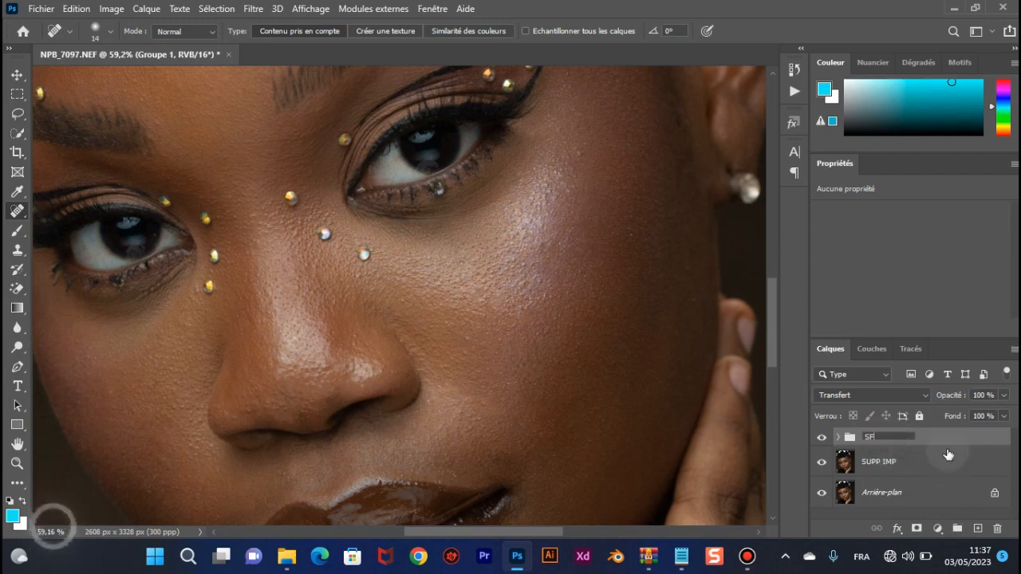
left_click(958, 441)
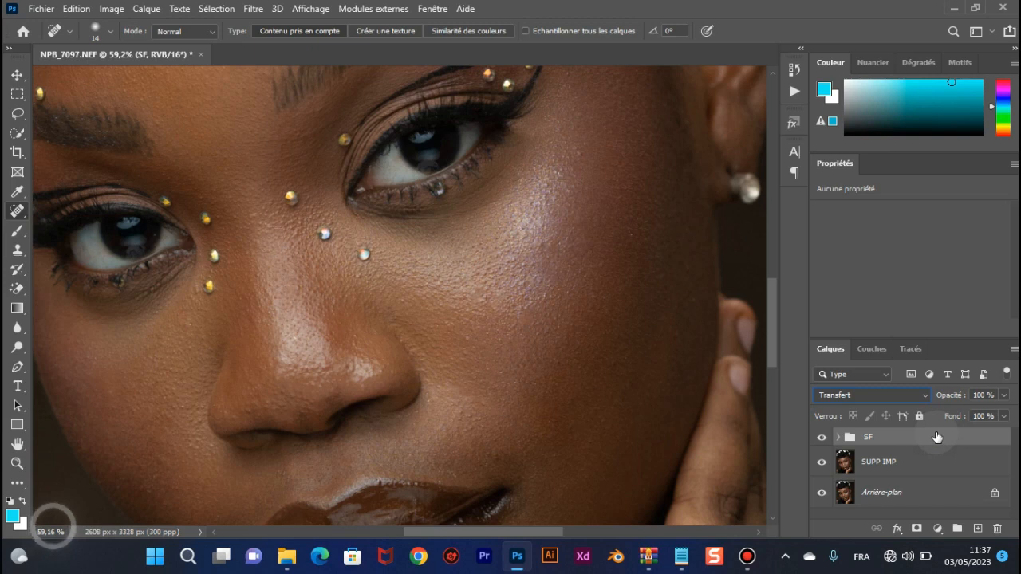
Expand the SF group, make the BF layer active and choose the Mixer Brush tool (Outil Pinceau mélangeur)
left_click(839, 437)
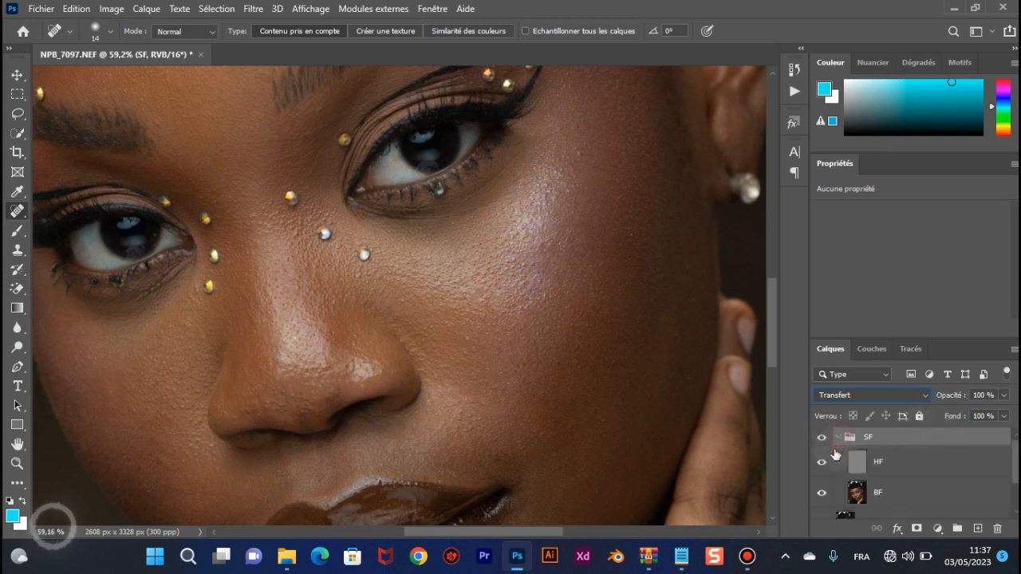
left_click(913, 496)
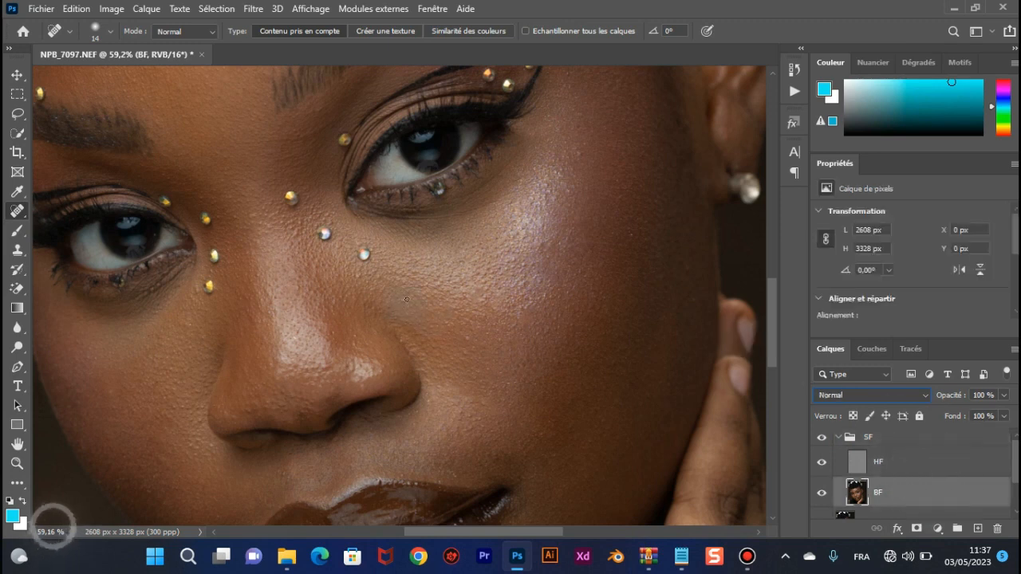
left_click_drag(773, 342, 769, 310)
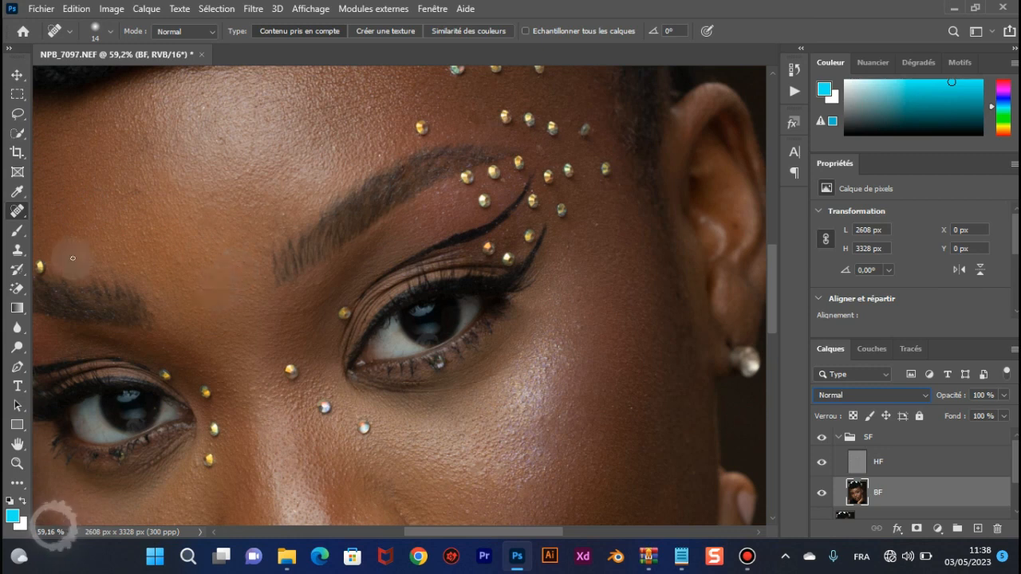
left_click(15, 236)
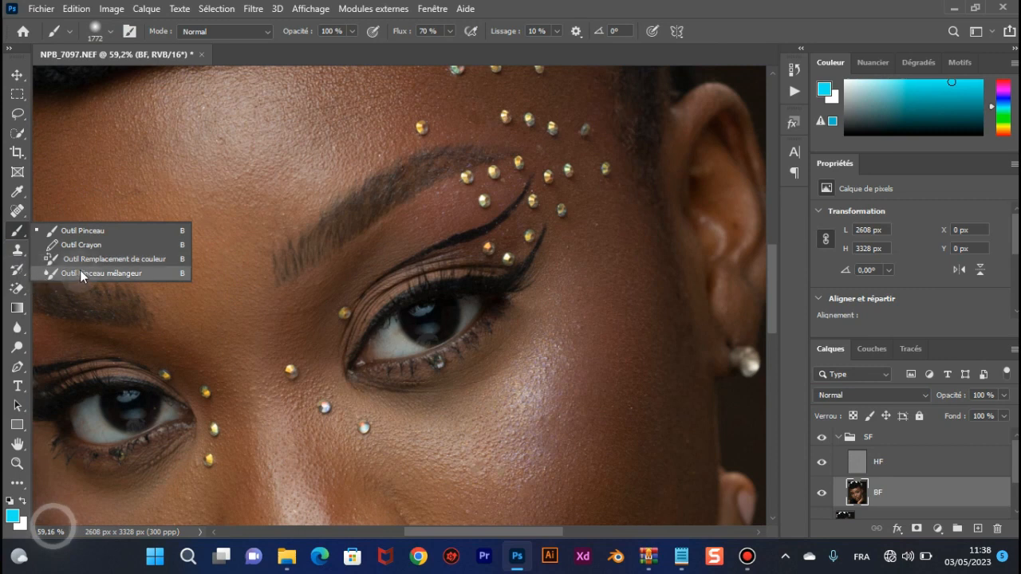
left_click(82, 274)
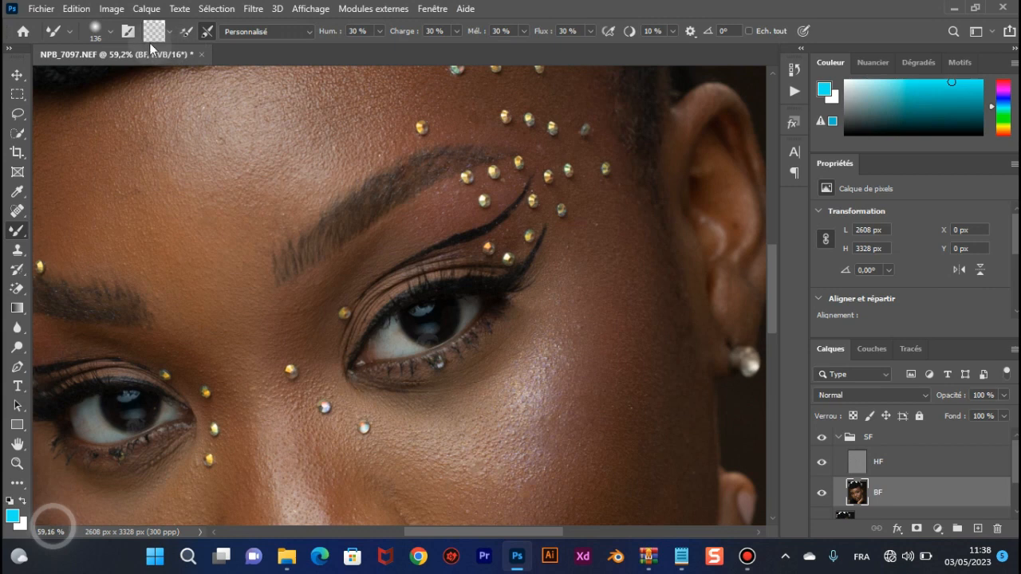
left_click(188, 33)
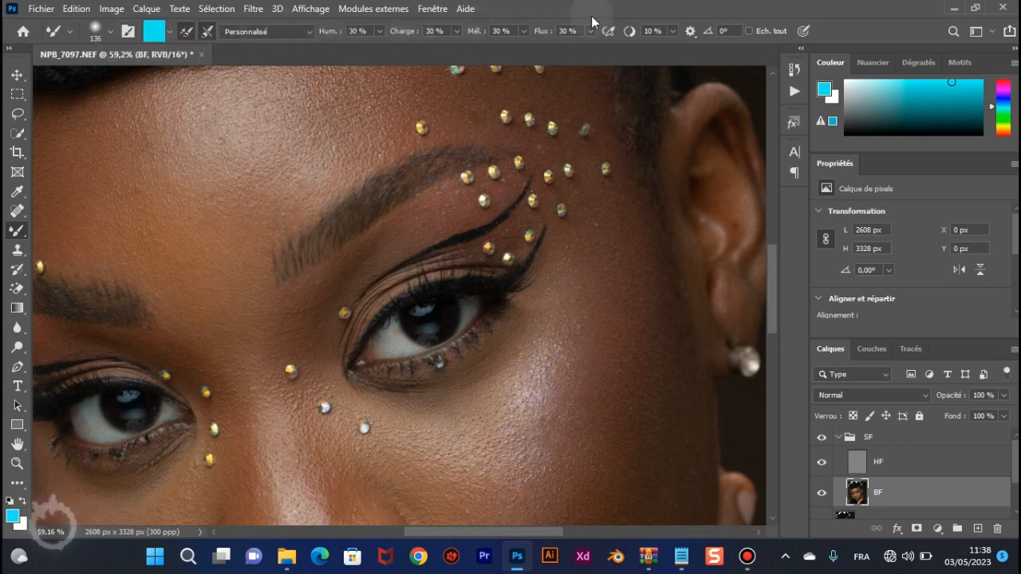
left_click(189, 35)
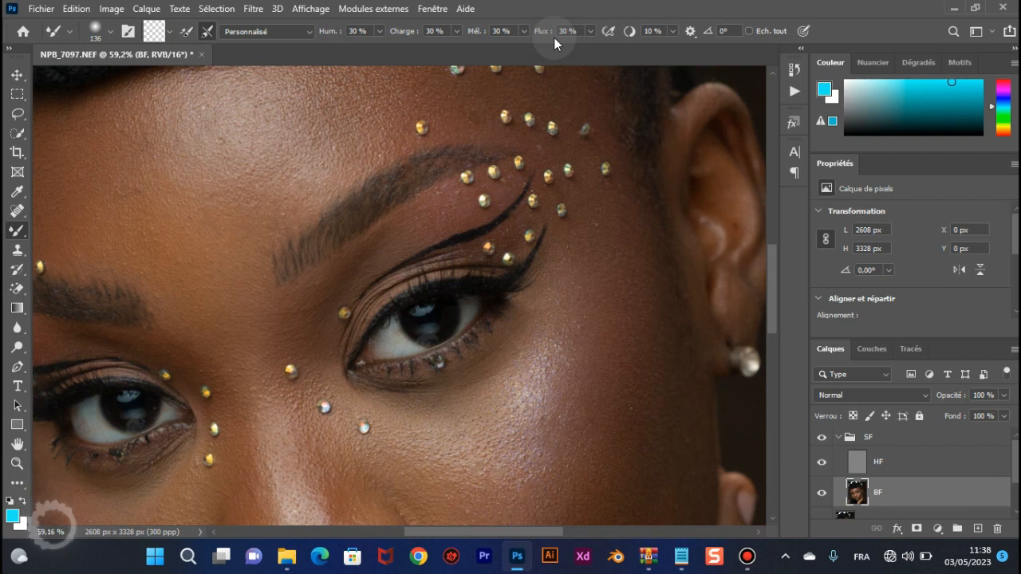
scroll(579, 315, "down", 1)
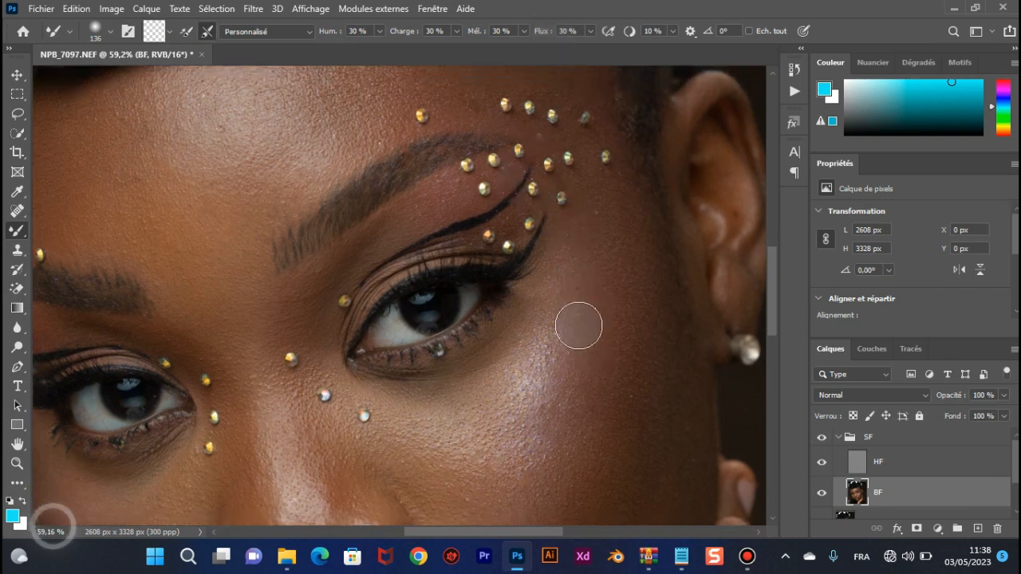
scroll(582, 324, "up", 2)
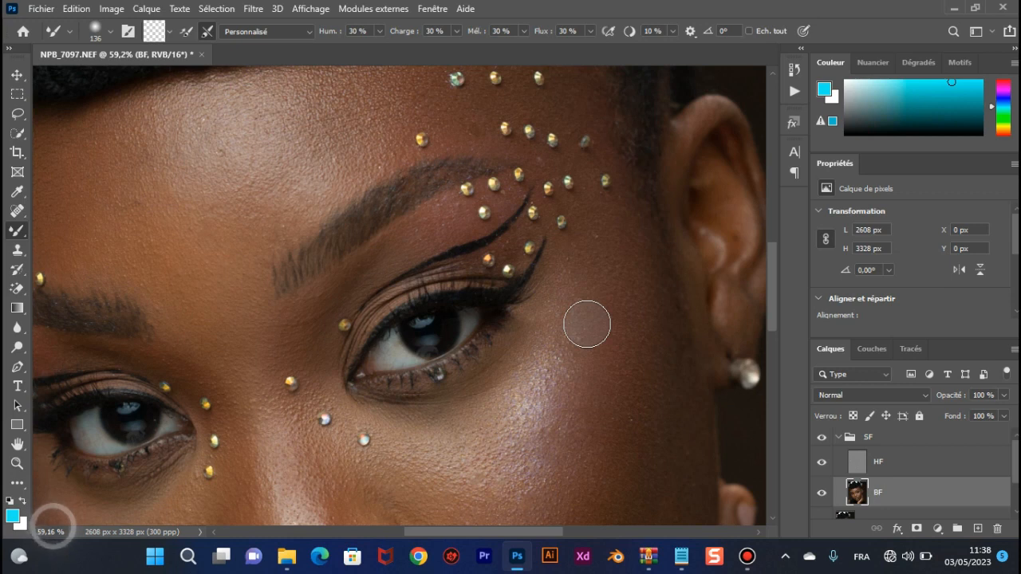
scroll(567, 410, "down", 5)
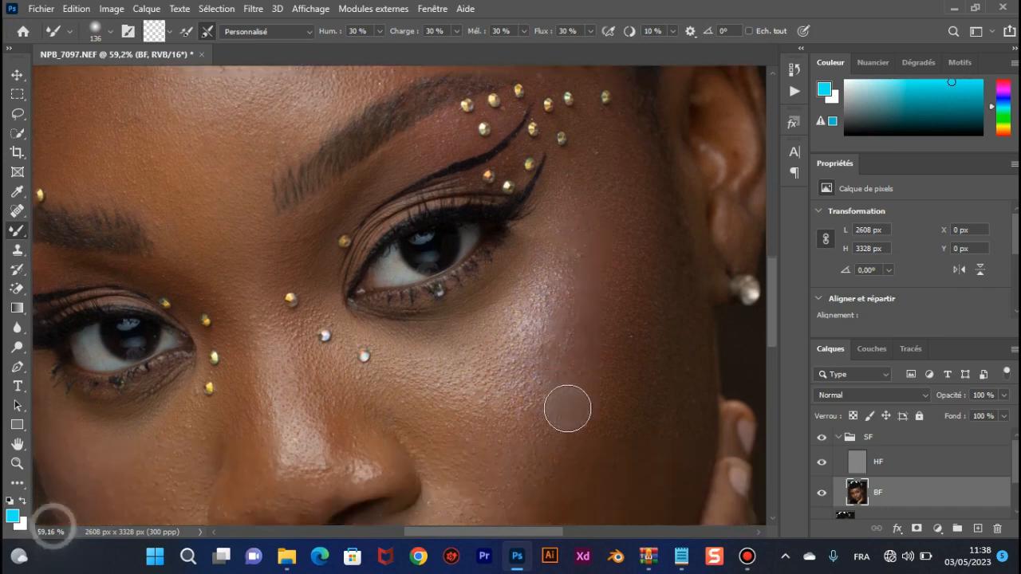
scroll(566, 409, "up", 1)
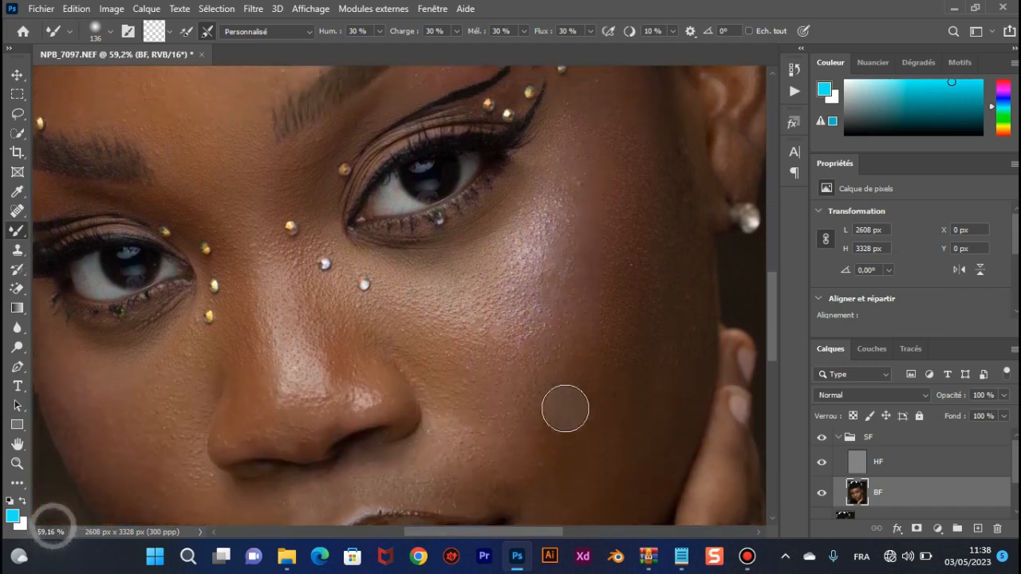
Swap the foreground and background colours and clean the Mixer Brush, keeping automatic brush loading off
left_click(23, 502)
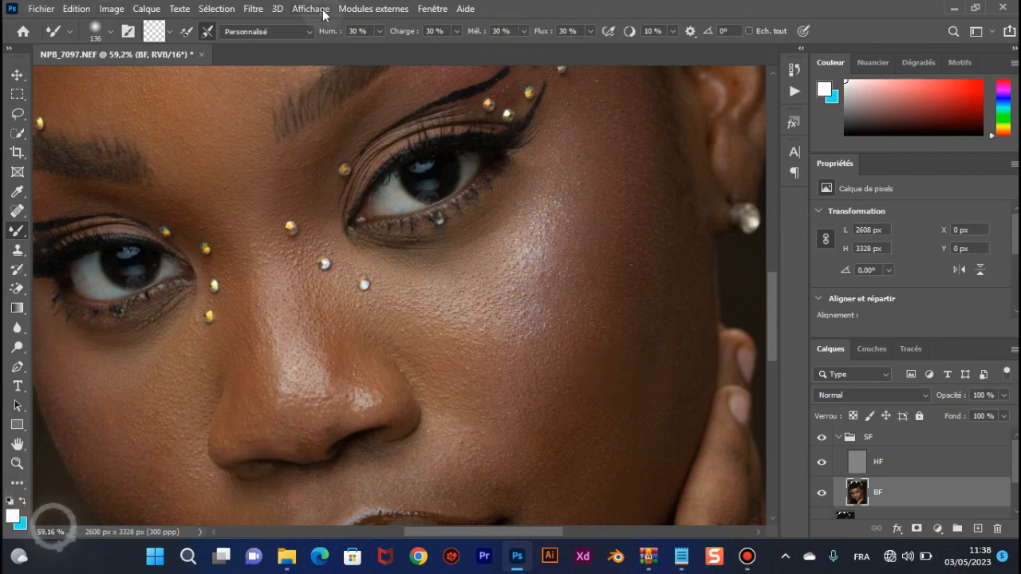
left_click(172, 31)
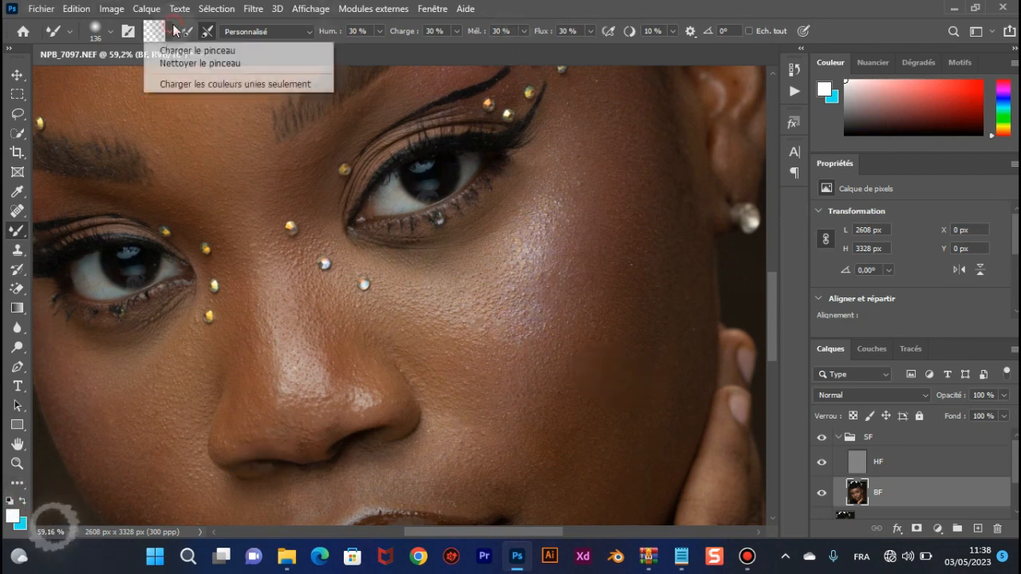
left_click(180, 64)
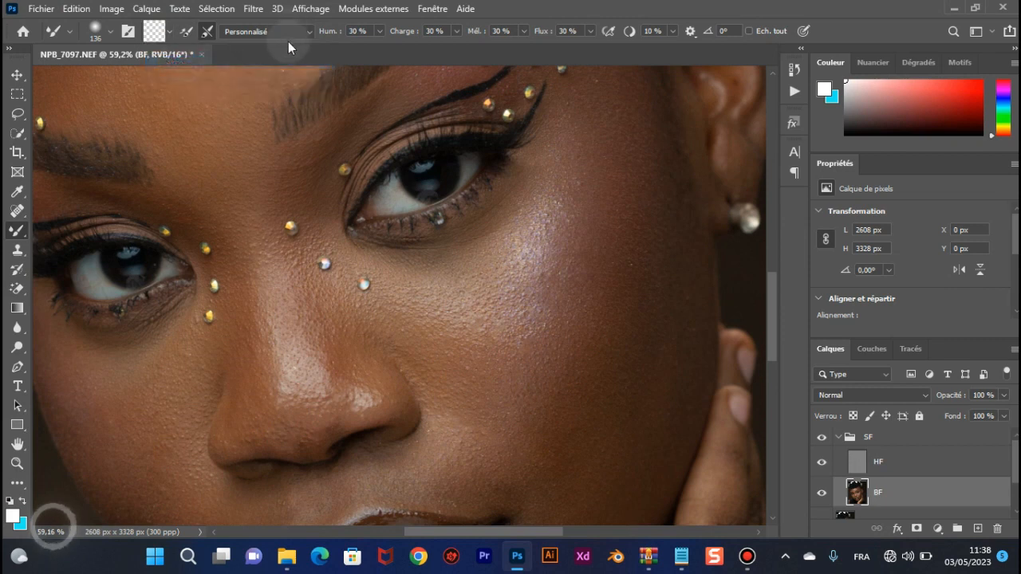
left_click(187, 31)
scroll(439, 212, "down", 3)
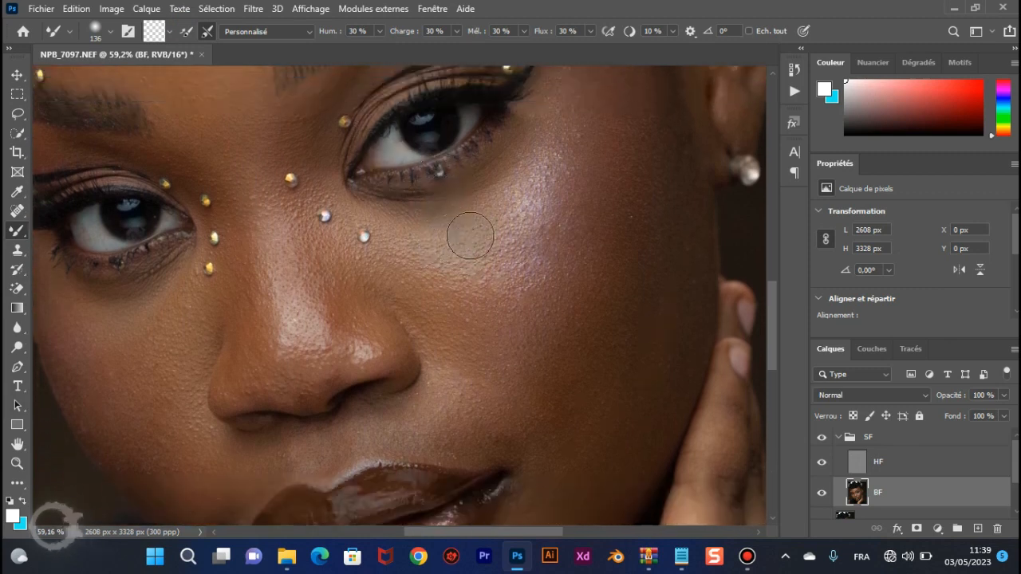
scroll(175, 200, "up", 5)
scroll(485, 278, "down", 5)
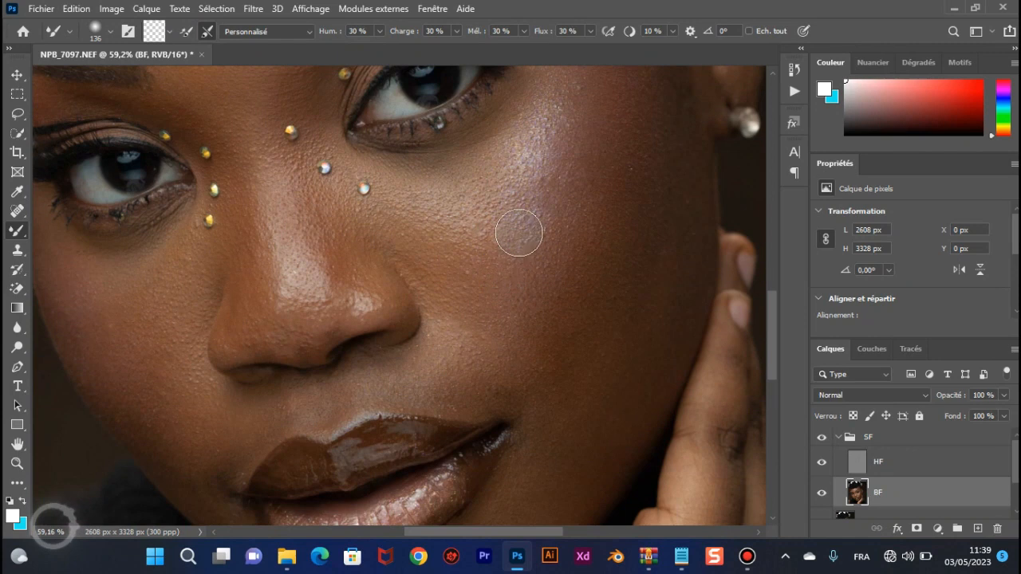
Try a Mixer Brush stroke at size 231 across the cheek on the hand's side, and undo it
mouse_move(519, 229)
left_mouse_down()
mouse_move(594, 221)
mouse_move(537, 224)
mouse_move(540, 212)
left_mouse_up()
scroll(540, 212, "up", 3)
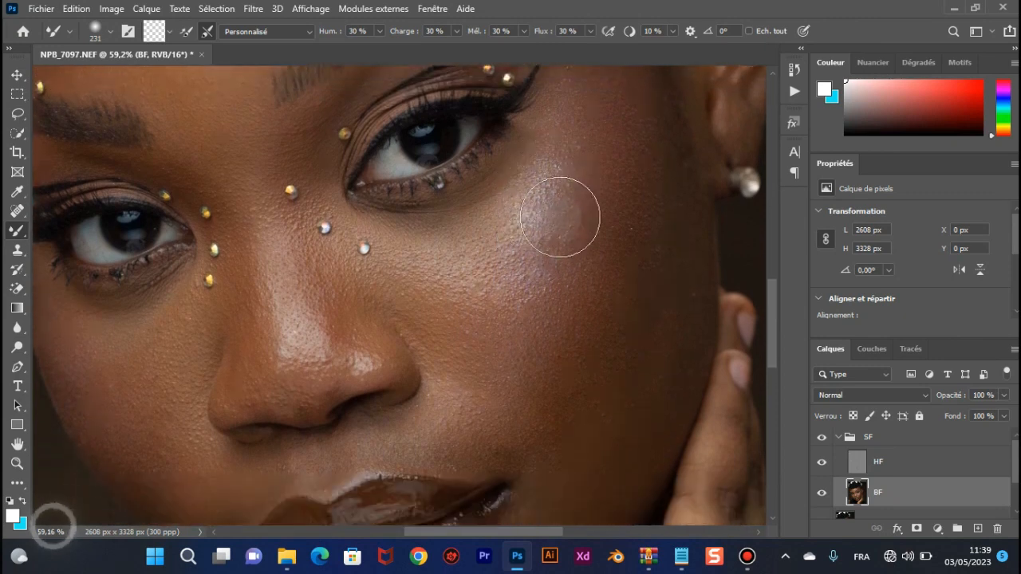
mouse_move(640, 209)
left_mouse_down()
mouse_move(335, 241)
mouse_move(422, 260)
mouse_move(525, 234)
left_mouse_up()
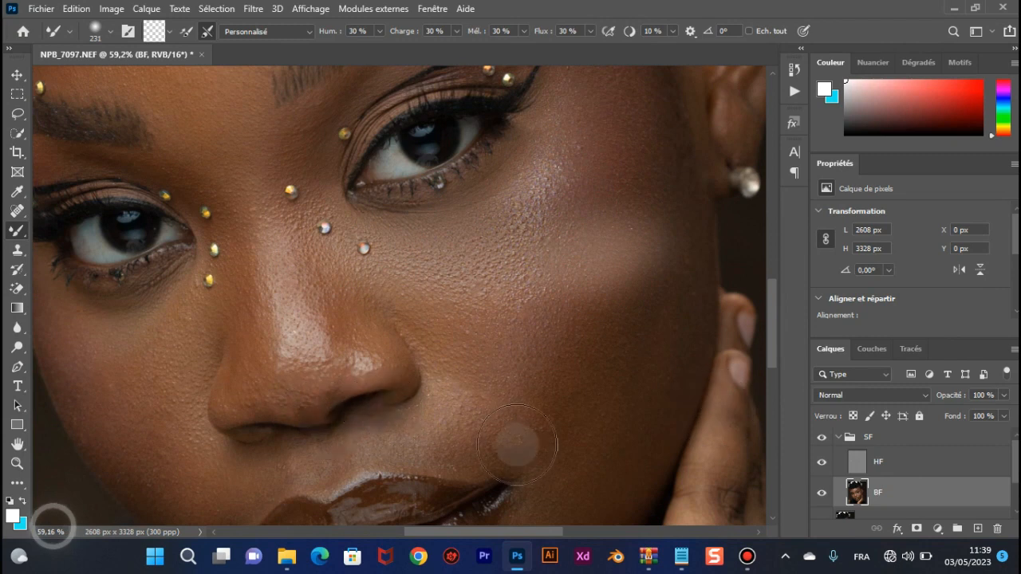
key("ctrl+z")
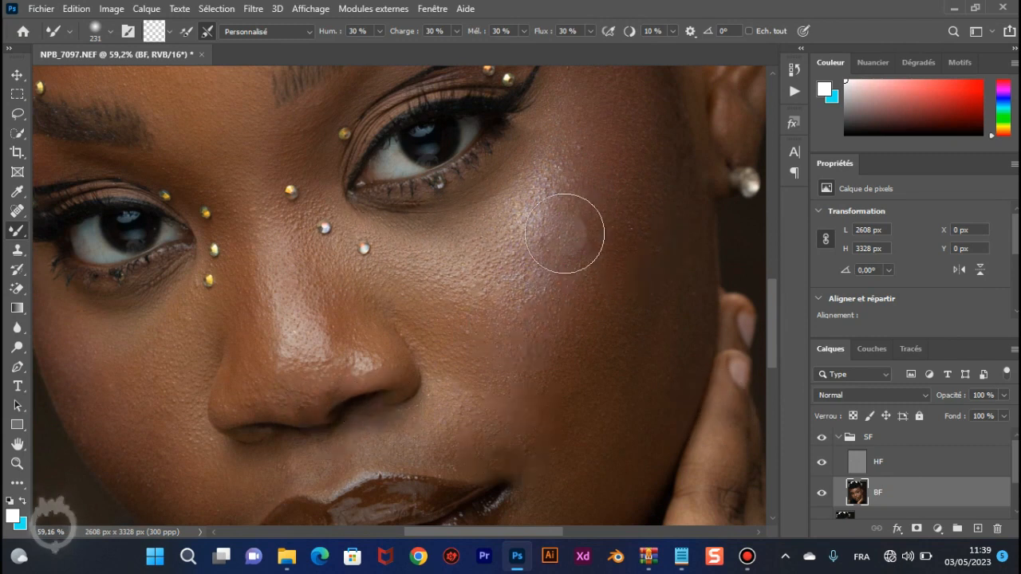
Enlarge the Mixer Brush to 285 and blend the skin tones on the highlighted cheek below the eye on BF
scroll(579, 188, "up", 5)
scroll(580, 270, "down", 6)
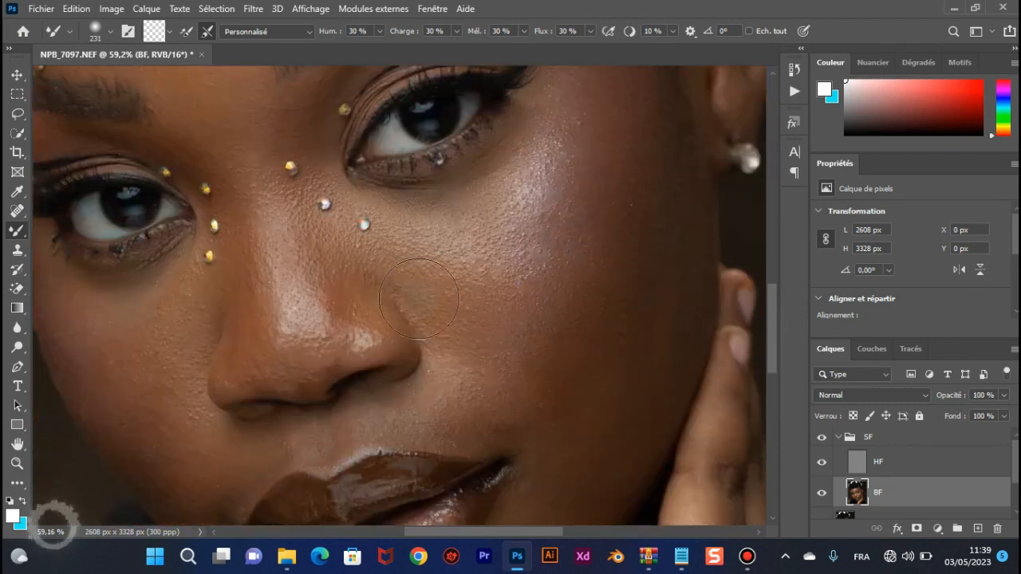
left_click_drag(499, 240, 514, 239)
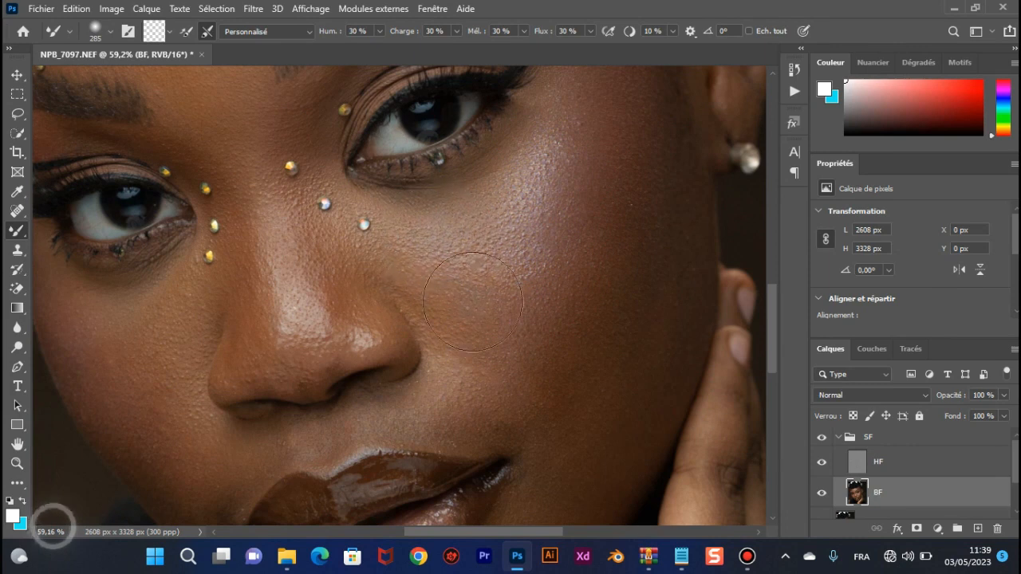
left_click_drag(473, 302, 507, 319)
left_click_drag(529, 244, 535, 231)
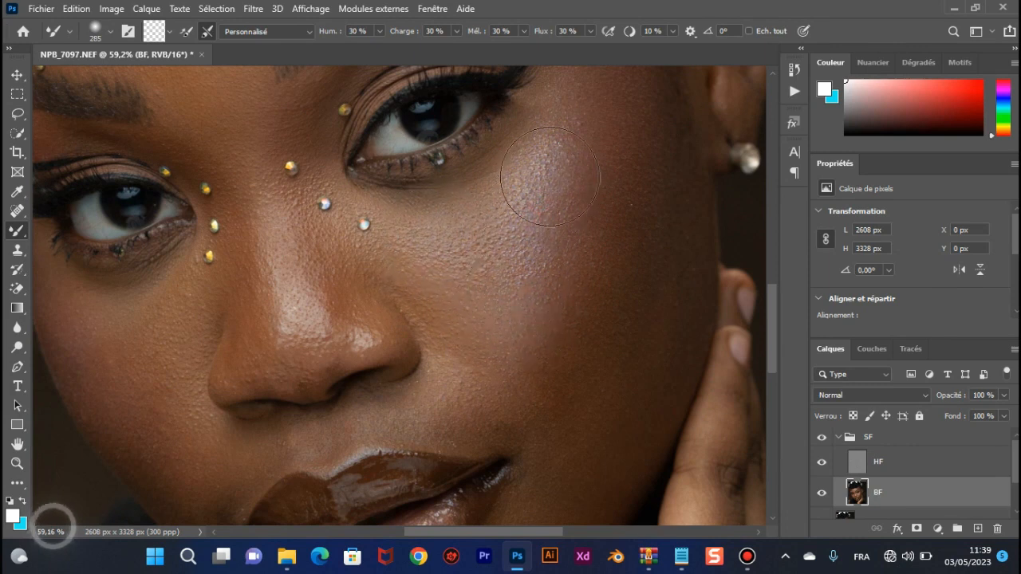
Blend the tones of the lower cheek between the corner of the mouth and the hand
left_click_drag(632, 231, 533, 255)
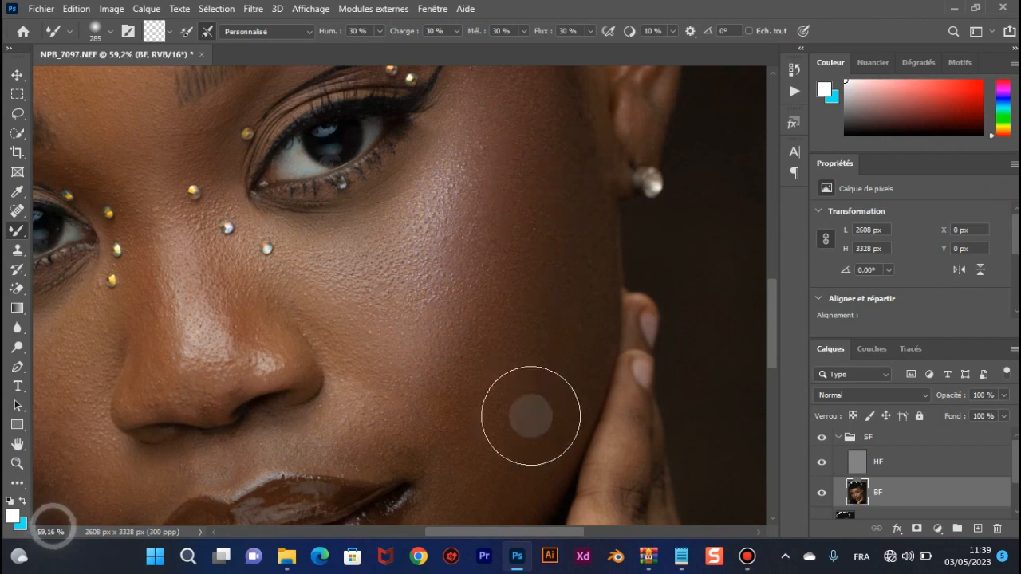
scroll(490, 426, "down", 5)
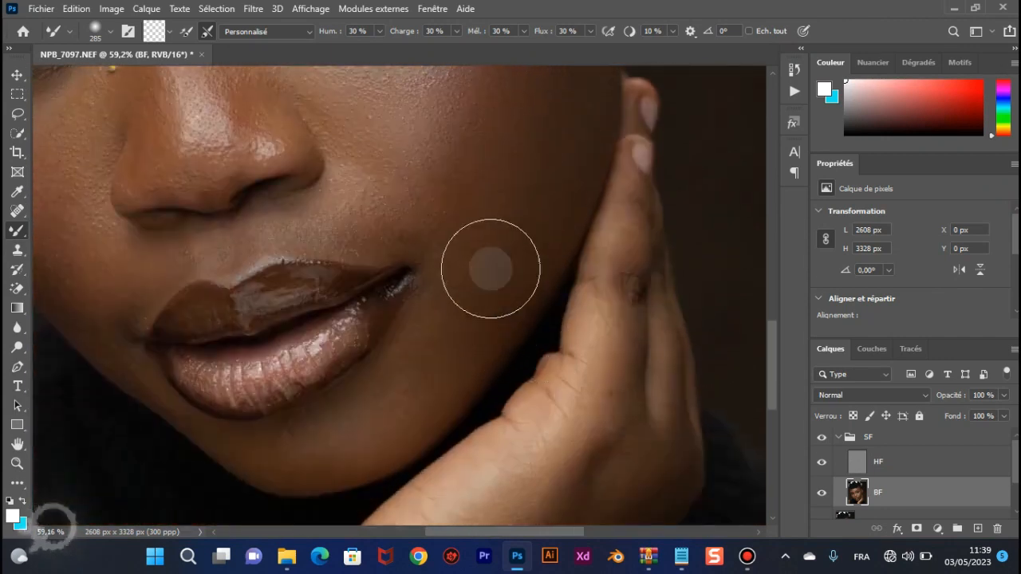
left_click_drag(390, 240, 529, 266)
left_click_drag(528, 266, 438, 216)
Reduce the Mixer Brush to 156 and blend the skin on the opposite cheek and around the nose
mouse_move(524, 173)
left_mouse_down()
mouse_move(661, 295)
mouse_move(740, 244)
left_mouse_up()
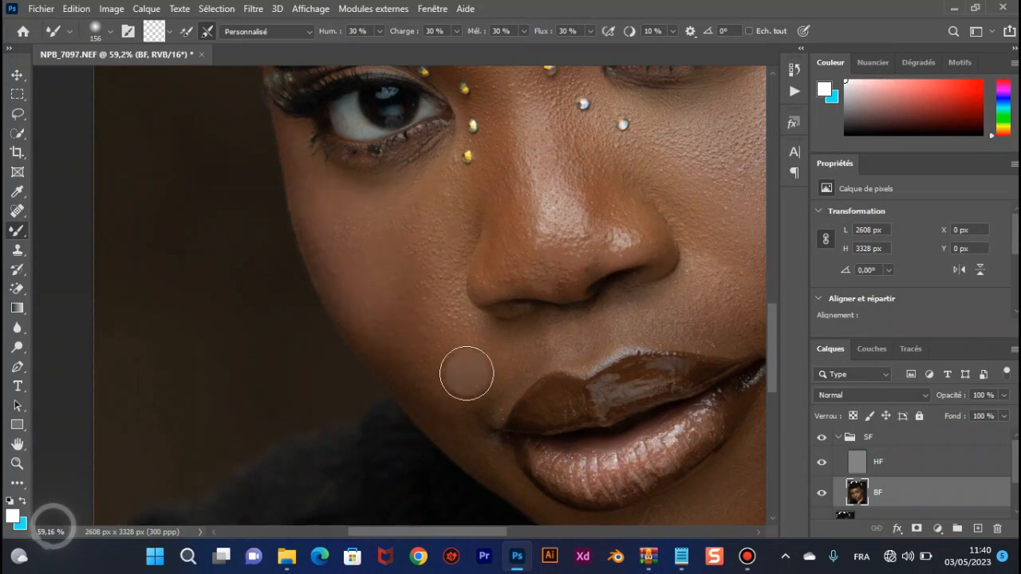
left_click(526, 200)
scroll(396, 308, "down", 1)
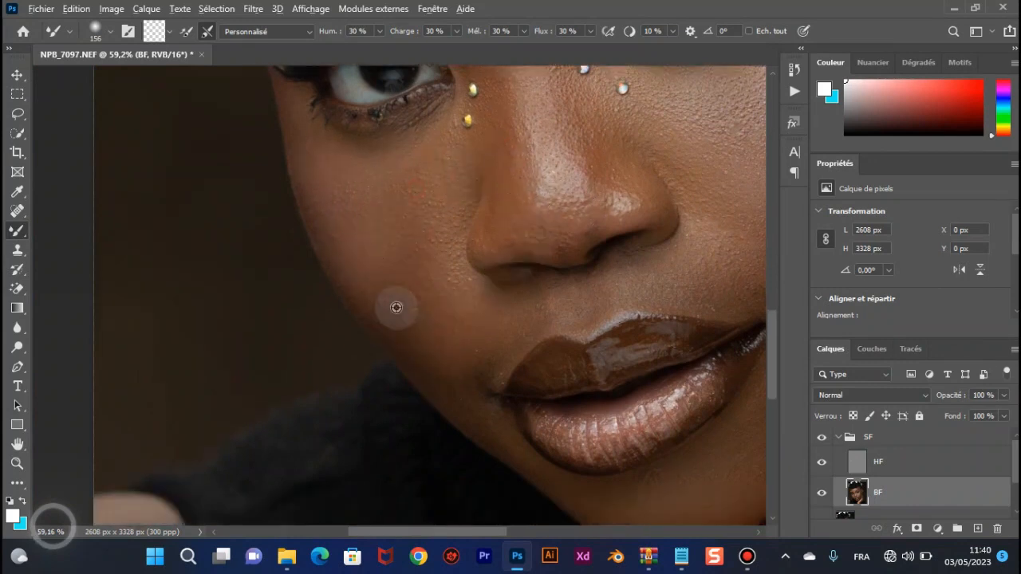
scroll(397, 307, "up", 3)
left_click_drag(374, 247, 434, 247)
left_click_drag(478, 136, 480, 477)
left_click_drag(565, 237, 510, 237)
Blend the skin around the eyebrows, forehead and rhinestones, reducing the Mixer Brush to 141 and then 111
left_click_drag(297, 231, 405, 276)
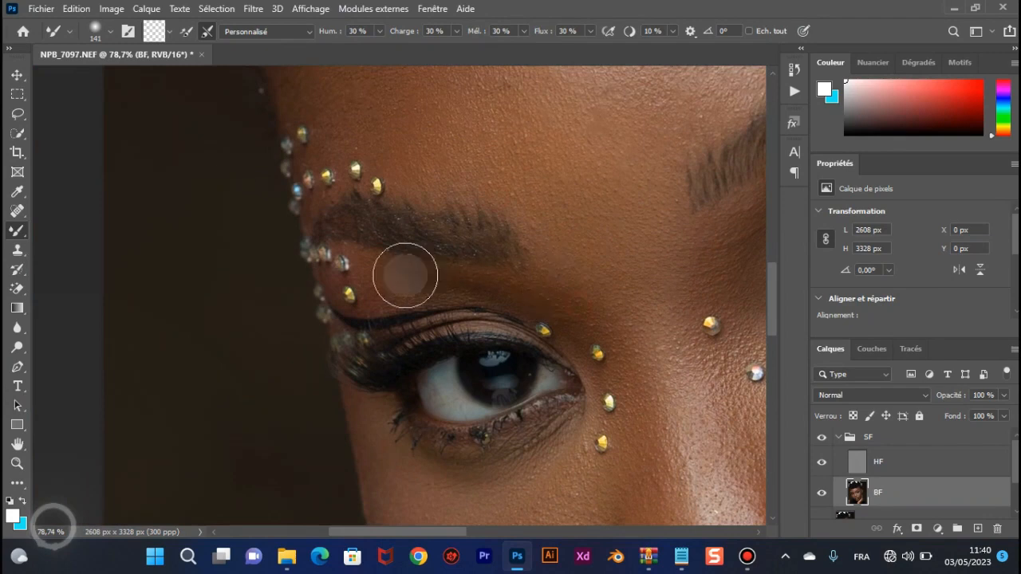
left_click_drag(588, 153, 510, 352)
left_click_drag(501, 208, 550, 208)
left_click_drag(566, 268, 358, 268)
left_click_drag(651, 210, 484, 300)
left_click_drag(444, 157, 401, 157)
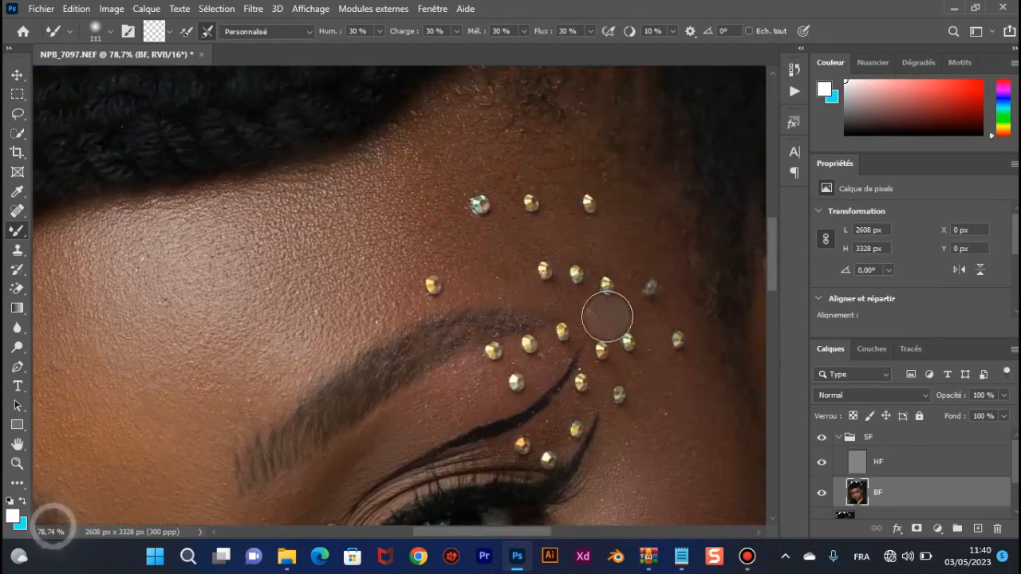
Smooth the temple beside the rhinestones and the central face, enlarging the Mixer Brush to 171
left_click_drag(599, 397, 600, 267)
scroll(544, 291, "down", 5)
scroll(551, 274, "down", 10)
scroll(376, 363, "up", 10)
left_click_drag(383, 310, 405, 311)
scroll(359, 223, "down", 10)
scroll(553, 203, "up", 10)
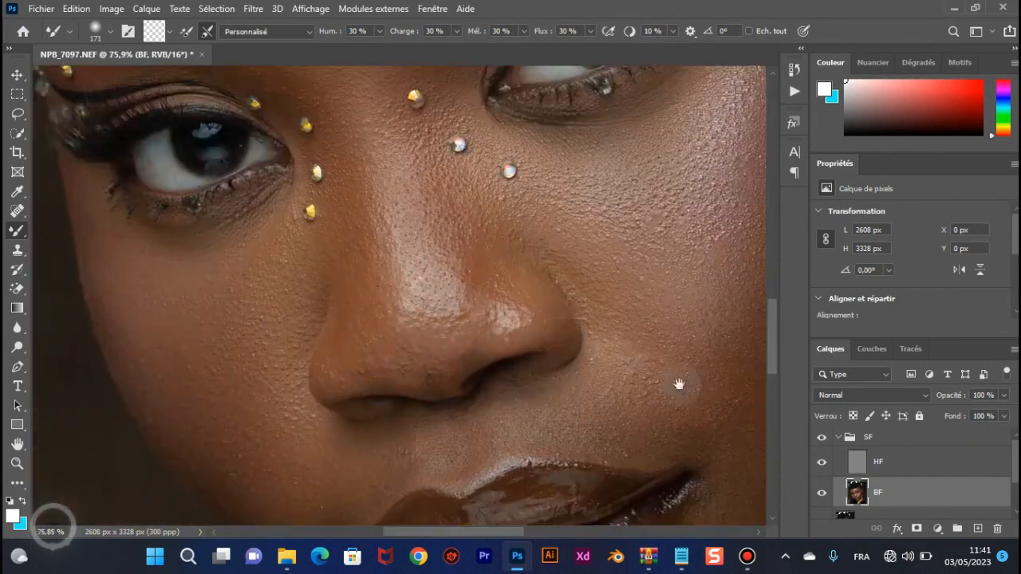
Blend the tones of the lower face, hand and wrist with the Mixer Brush at 171
left_click_drag(679, 385, 488, 200)
left_click_drag(157, 264, 160, 258)
left_click_drag(411, 518, 343, 371)
mouse_move(514, 394)
left_mouse_down()
mouse_move(346, 205)
mouse_move(584, 213)
left_mouse_up()
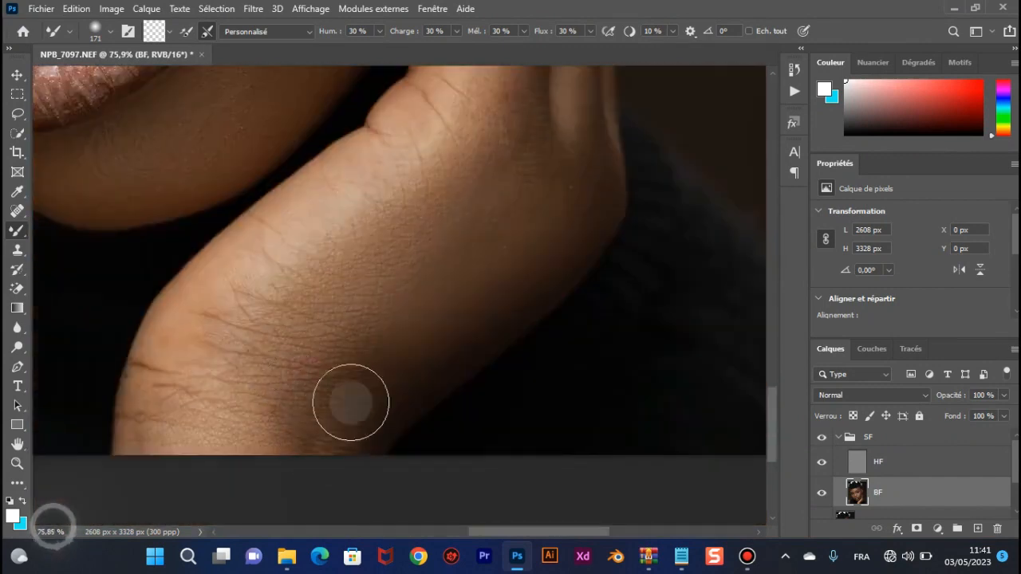
left_click_drag(565, 94, 559, 305)
Toggle the SF group's visibility to compare the portrait before and after blending, and inspect the skin across the face
key("super")
key("super")
scroll(504, 212, "down", 10)
scroll(503, 212, "up", 4)
left_click(822, 438)
left_click(821, 439)
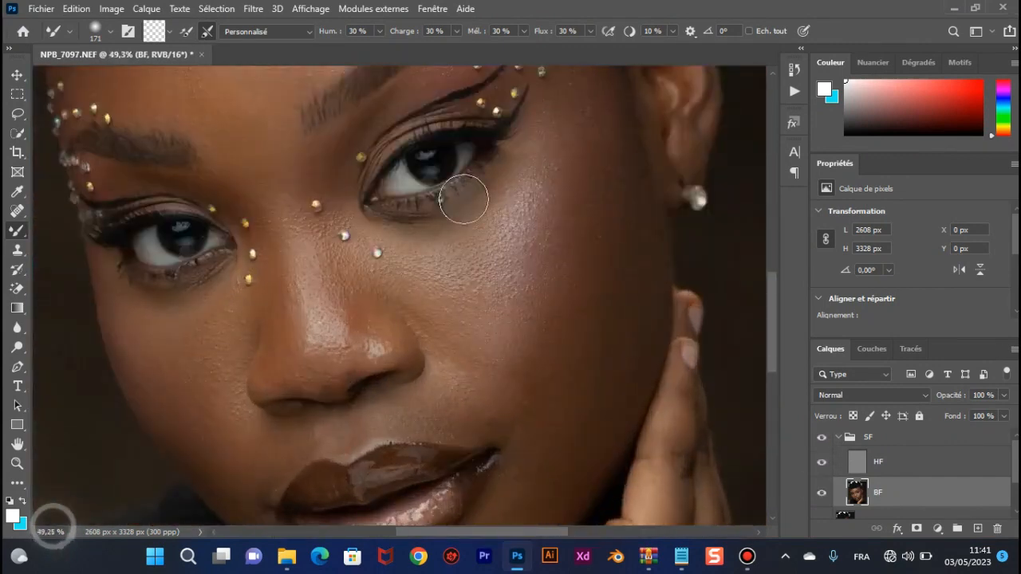
left_click_drag(622, 149, 625, 280)
left_click_drag(395, 119, 383, 124)
scroll(206, 243, "down", 5)
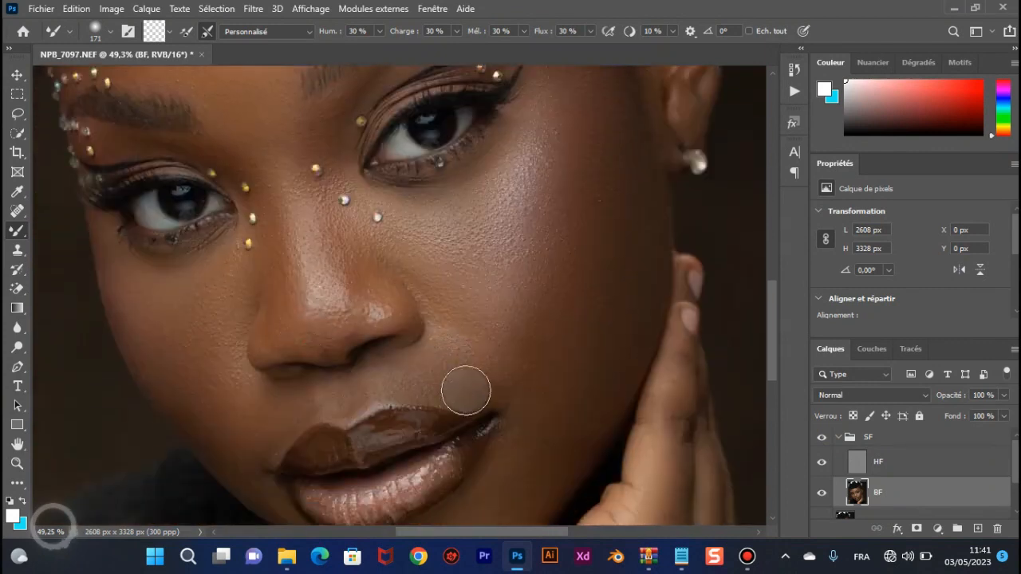
scroll(494, 351, "down", 3)
scroll(444, 437, "up", 6)
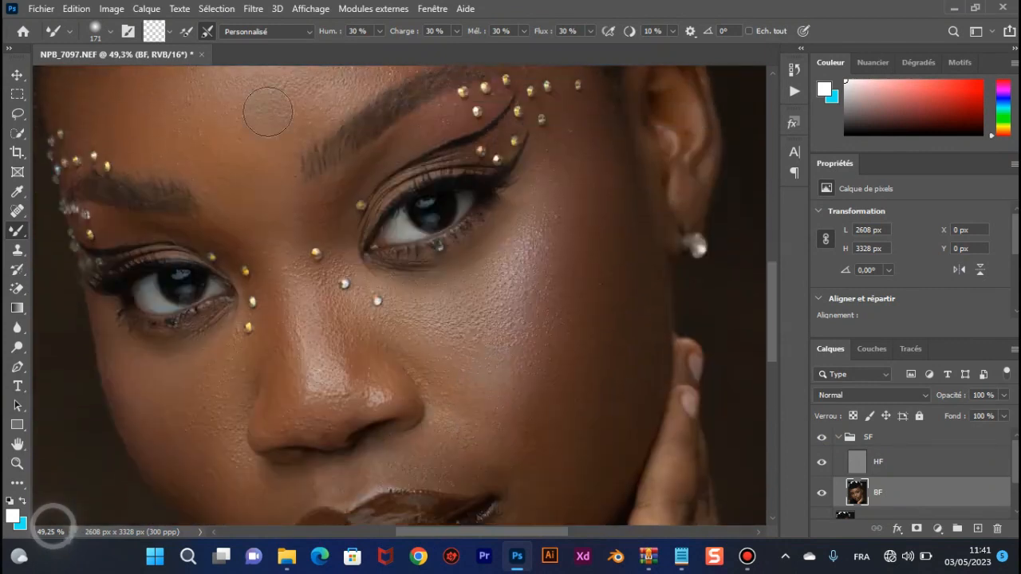
Inspect the smoothed skin across the face, lips and hand, both close up and in the full portrait
scroll(540, 396, "down", 6)
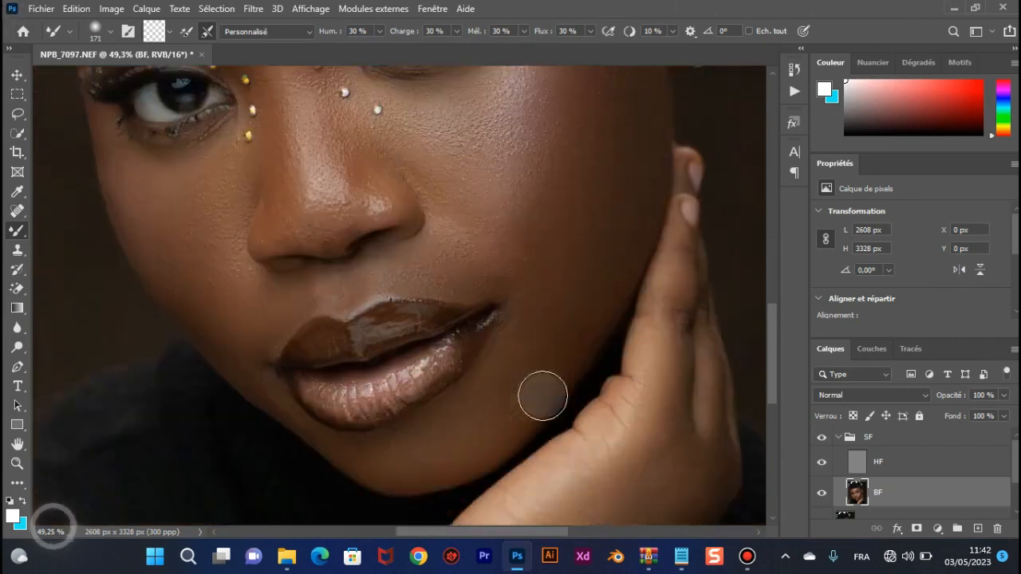
scroll(534, 484, "up", 6)
scroll(492, 372, "down", 2, "alt")
scroll(491, 372, "up", 4, "alt")
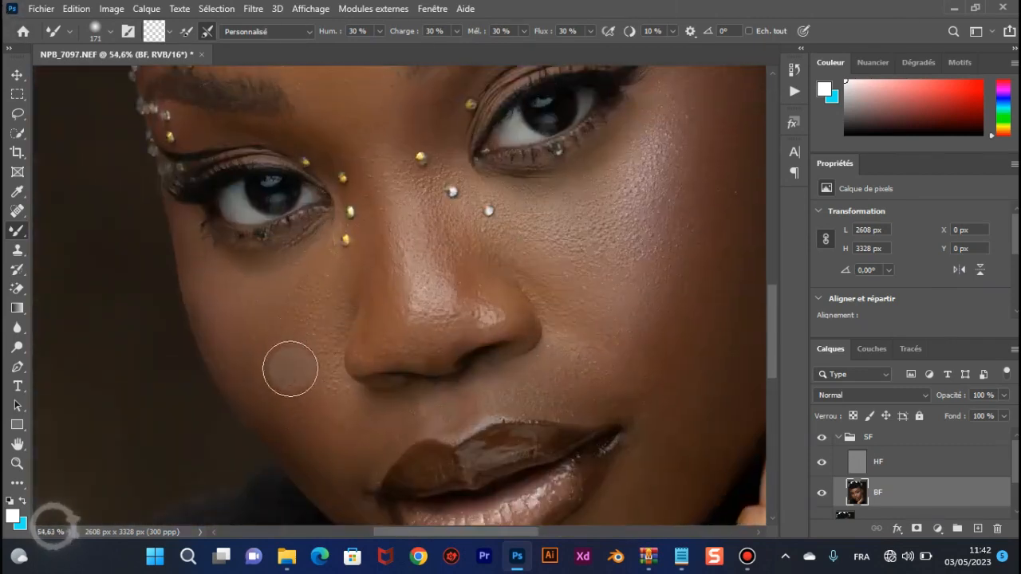
scroll(341, 281, "down", 1, "alt")
scroll(340, 280, "down", 3, "alt")
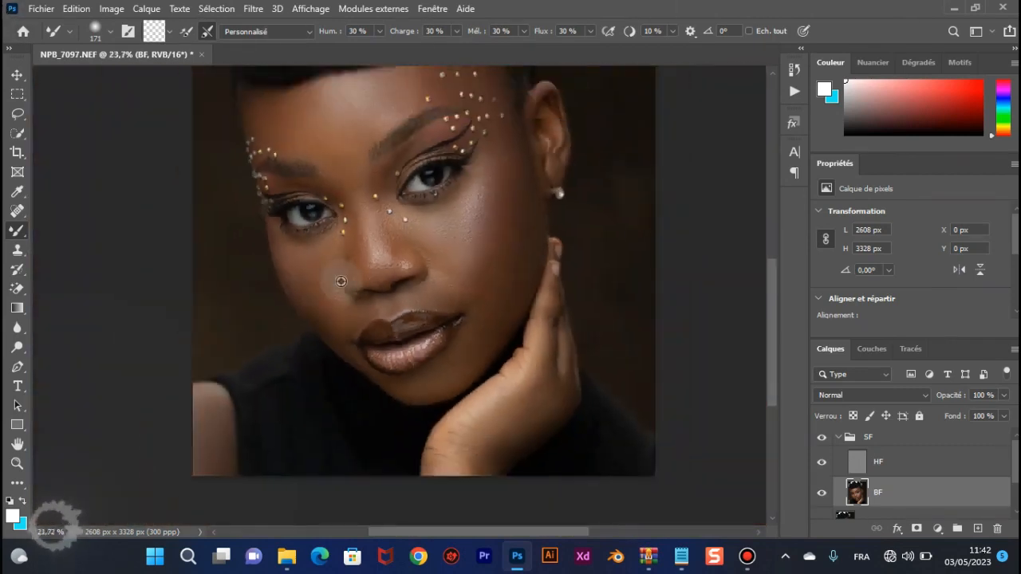
scroll(339, 275, "up", 2, "alt")
scroll(444, 383, "up", 1, "alt")
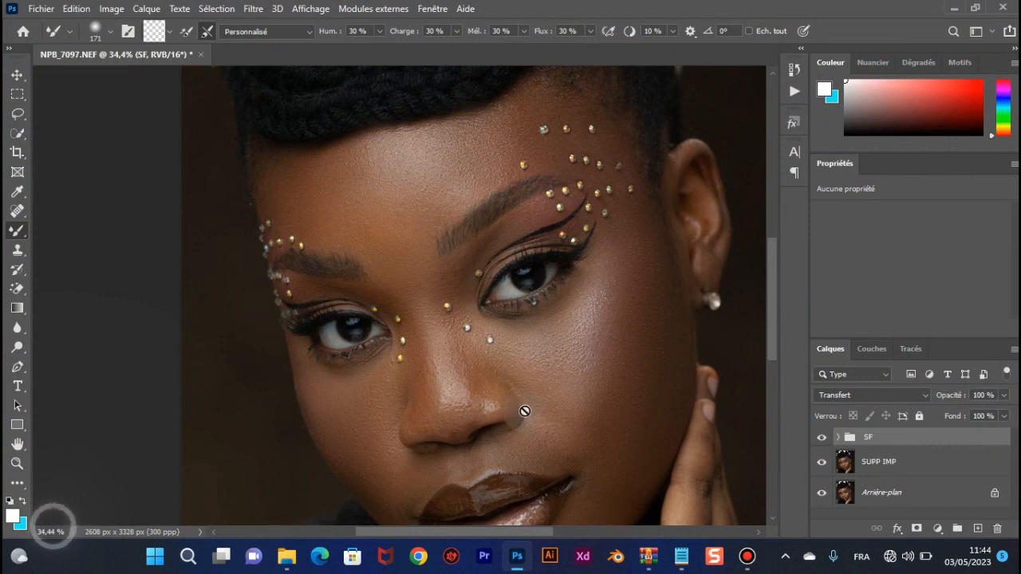
scroll(523, 413, "down", 2)
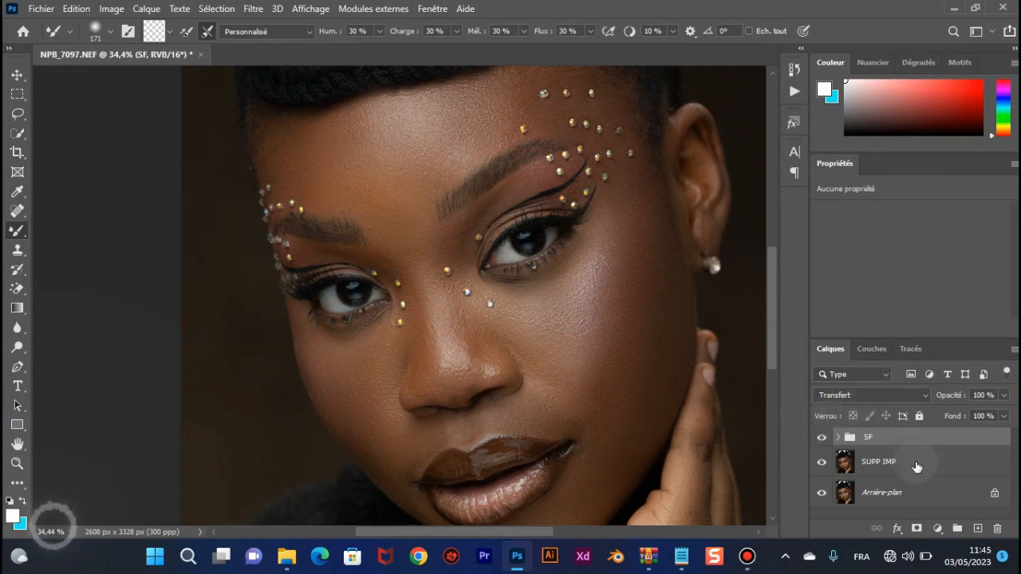
Add a Curves adjustment layer above the SF group and dock its Properties panel in the collapsed strip beside the canvas
left_click(939, 530)
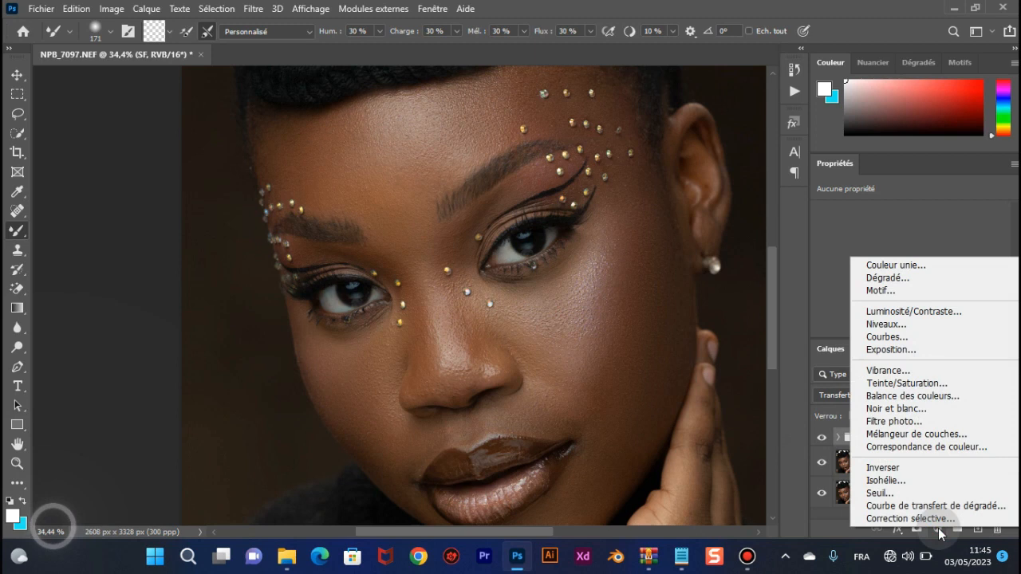
left_click(885, 336)
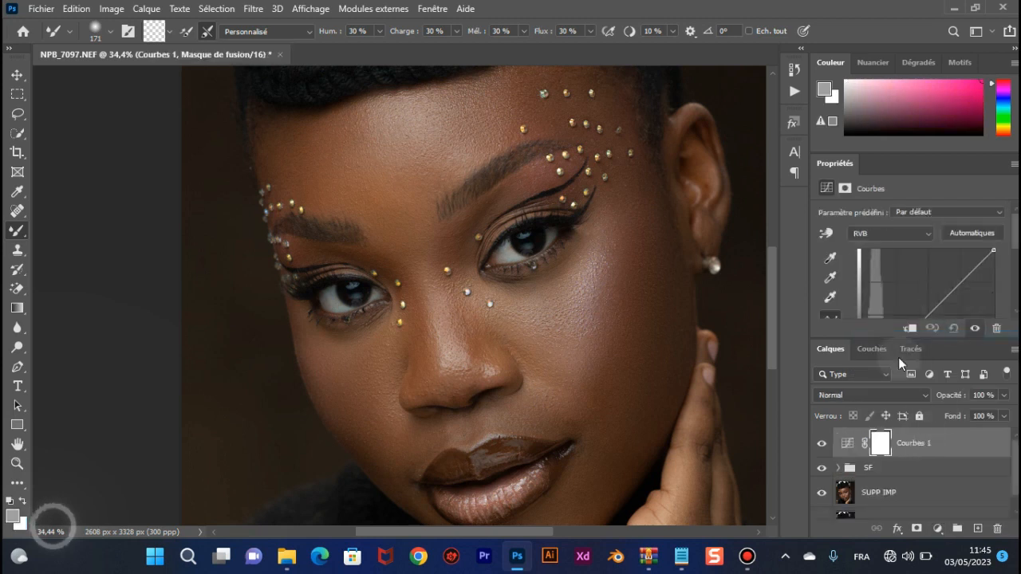
left_click_drag(833, 165, 735, 164)
left_click_drag(799, 152, 770, 117)
left_click_drag(822, 170, 828, 172)
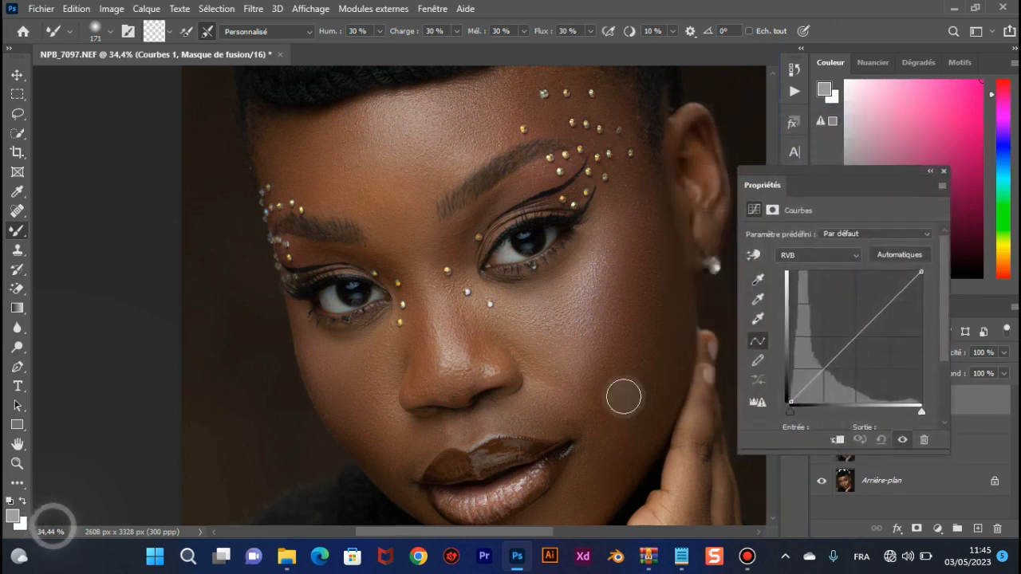
left_click_drag(870, 172, 810, 217)
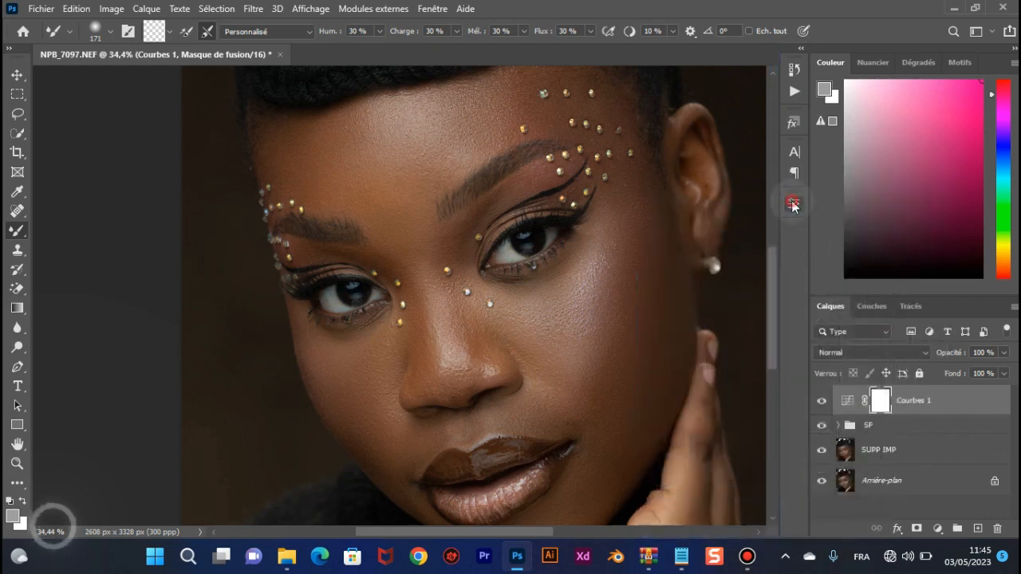
Raise the midtones of the RGB curve to brighten the portrait and invert the layer mask to black
left_click(793, 203)
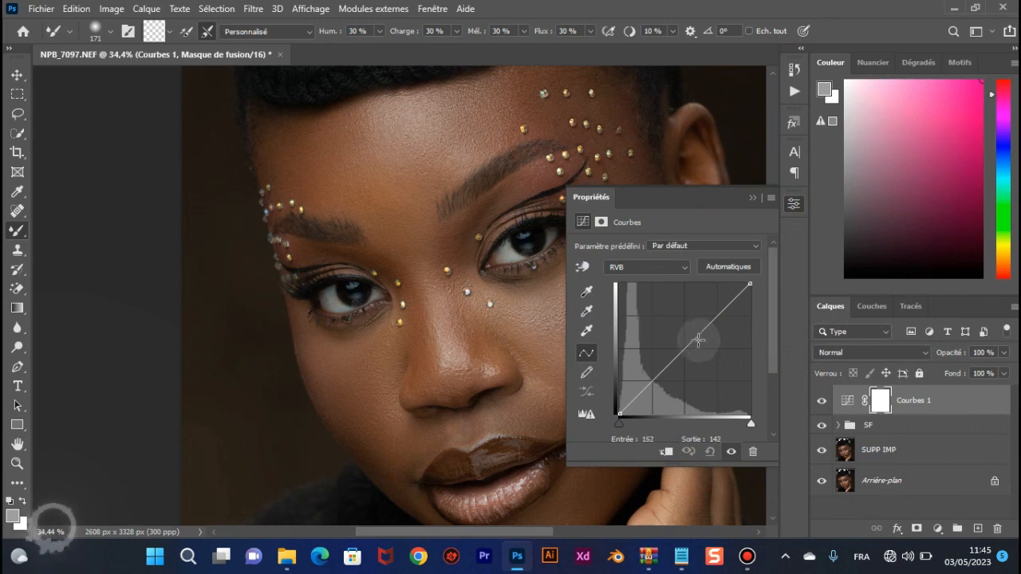
left_click_drag(697, 340, 683, 319)
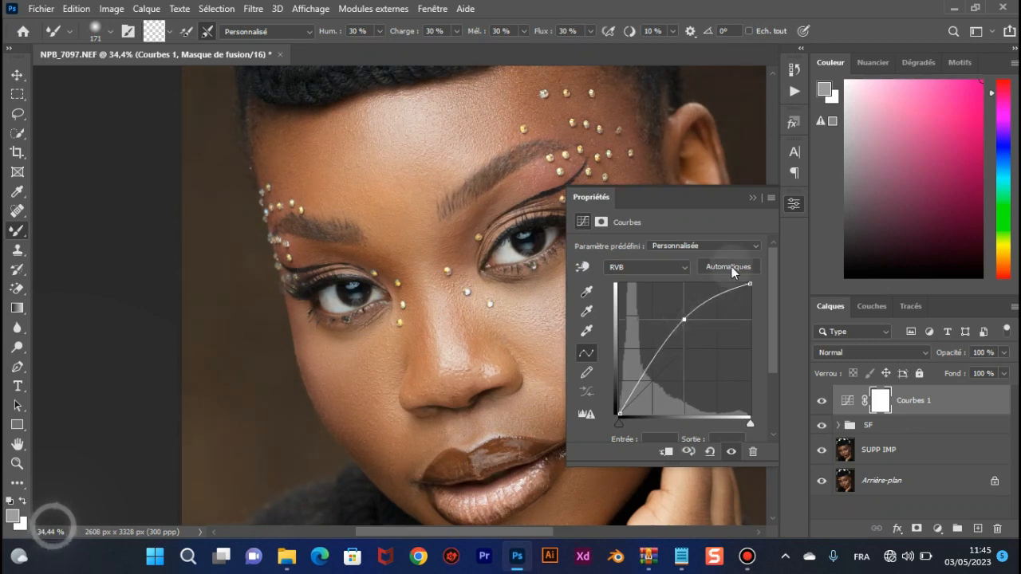
left_click(751, 197)
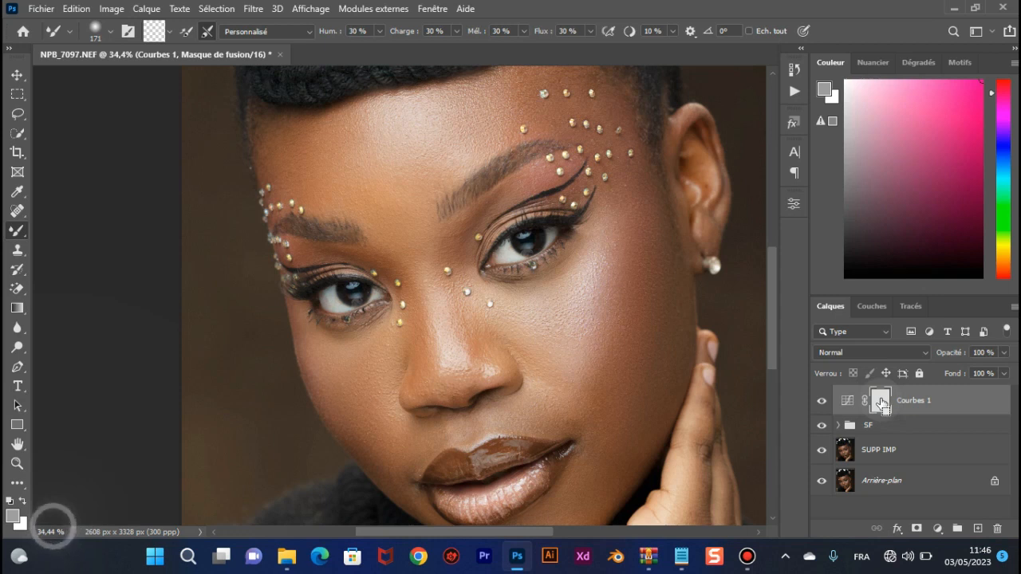
key("ctrl+i")
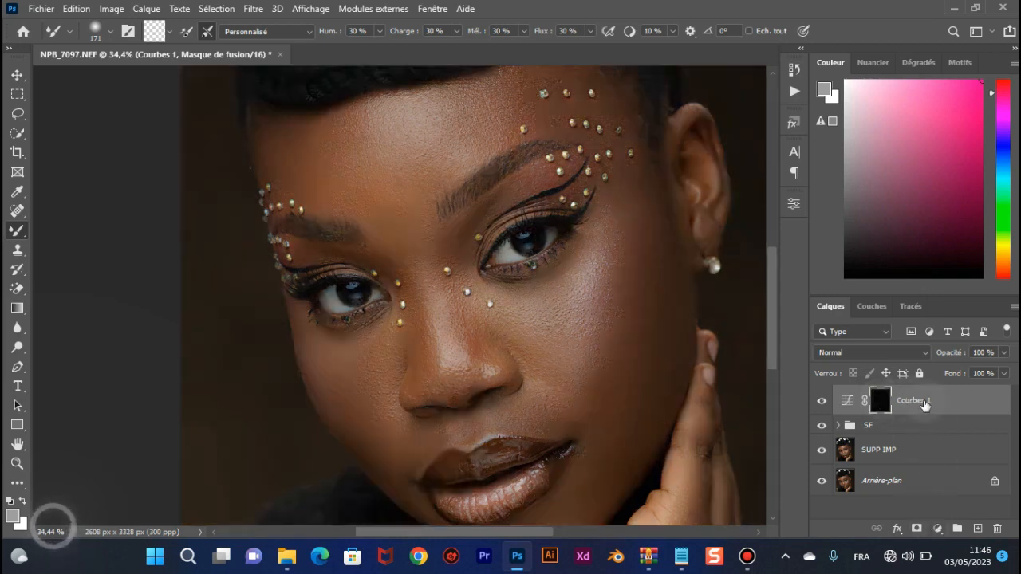
Rename the brightening Curves layer as dodge
left_click(921, 404)
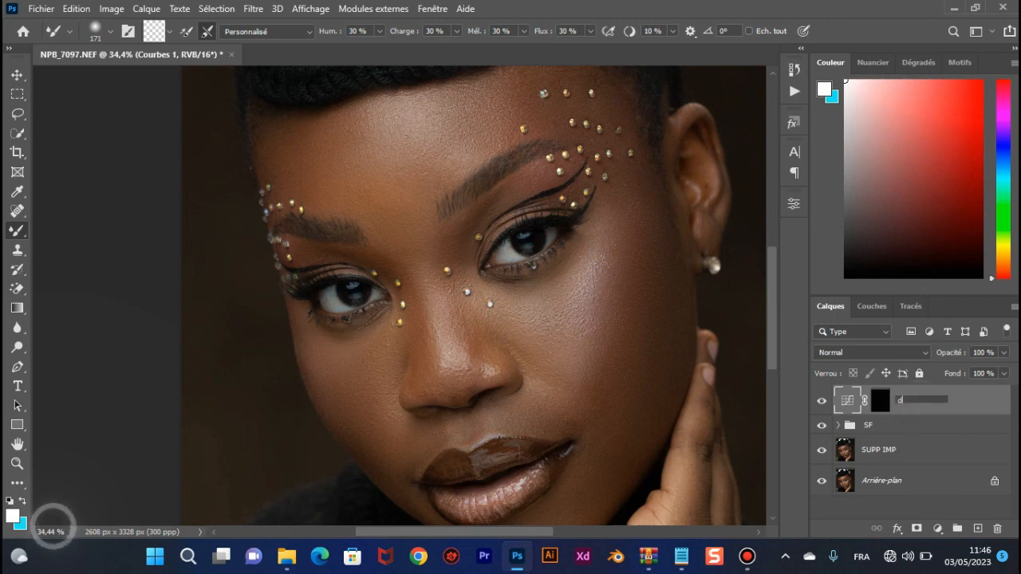
type("dodge")
key("Return")
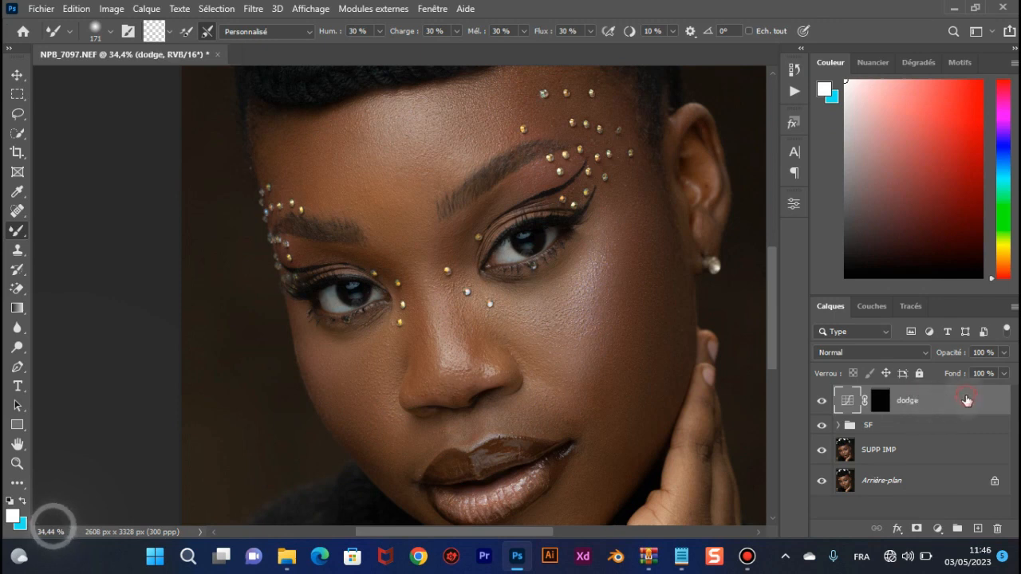
Add a second Curves adjustment layer above dodge with lowered midtones to darken the portrait, and invert its mask to black
left_click(937, 528)
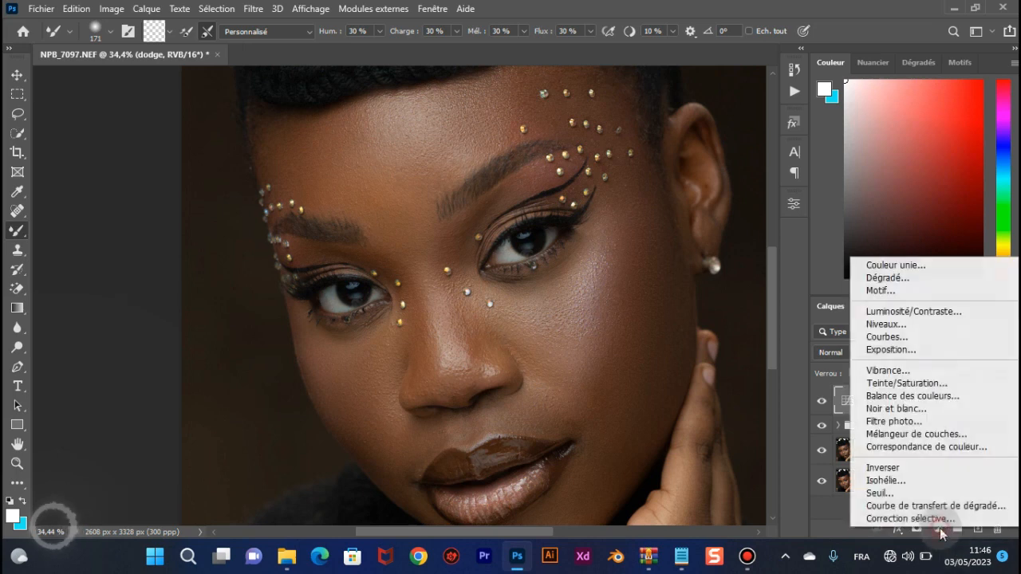
left_click(898, 338)
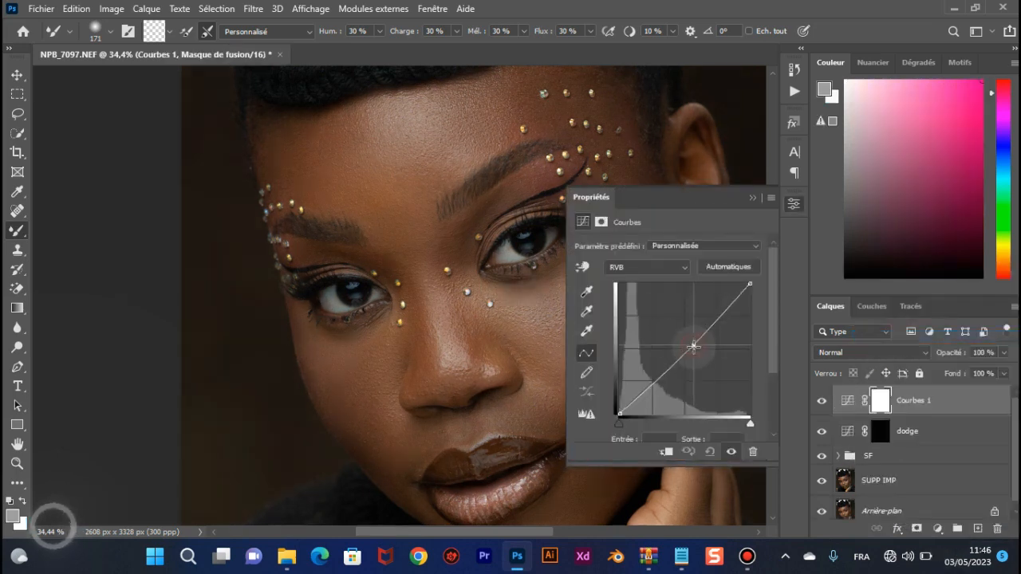
left_click_drag(694, 346, 699, 355)
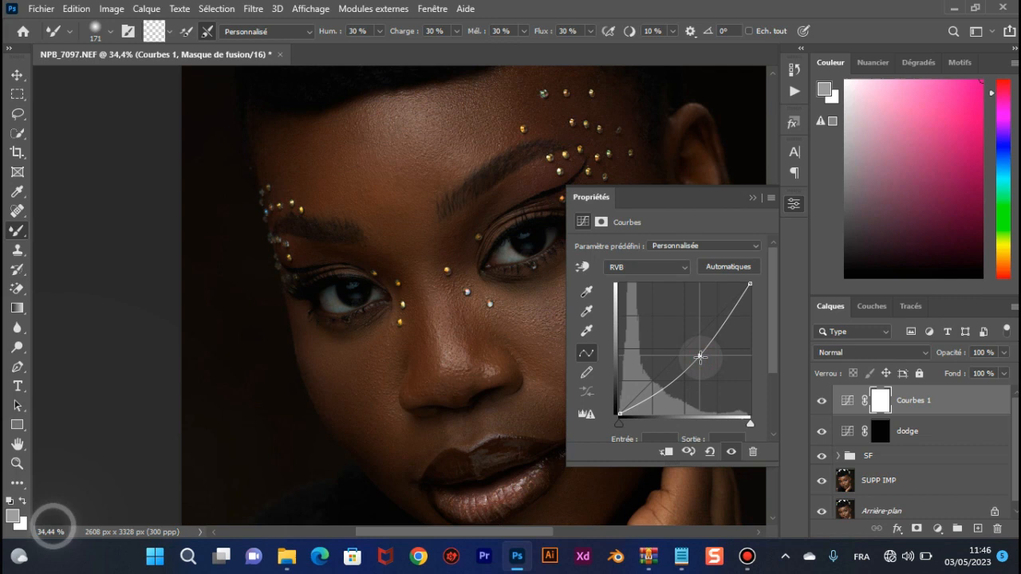
left_click_drag(699, 358, 702, 352)
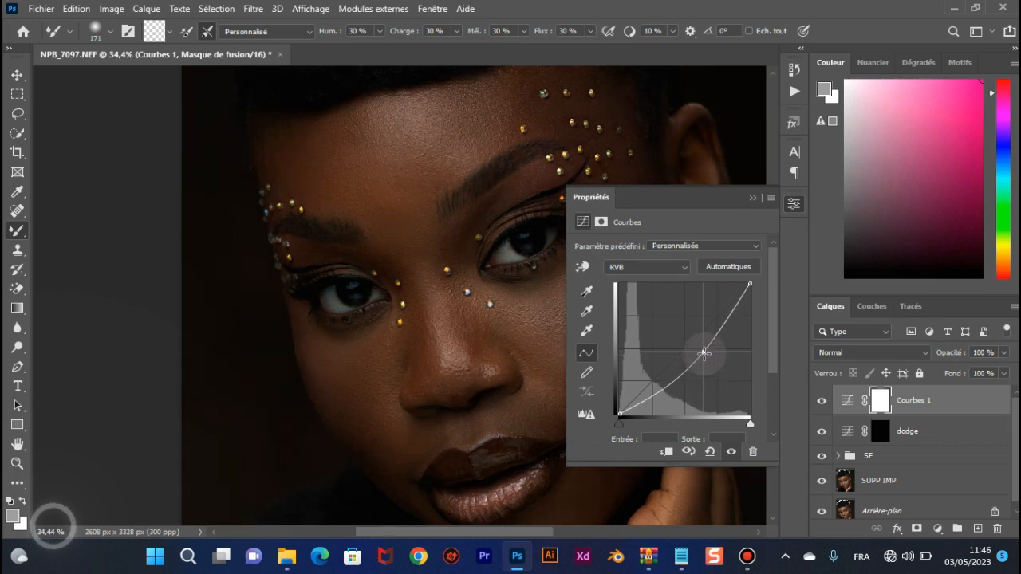
left_click(752, 197)
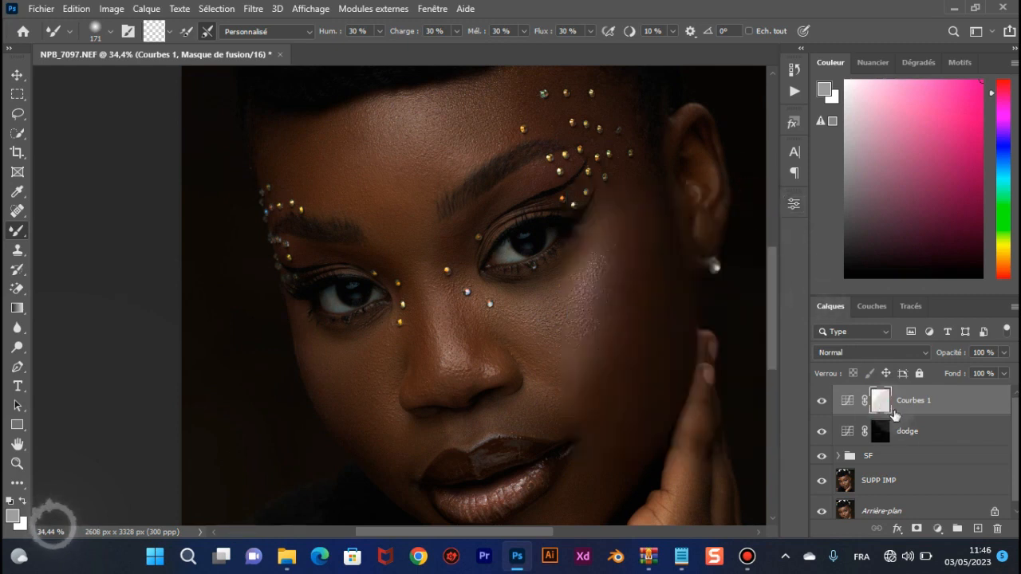
key("ctrl+i")
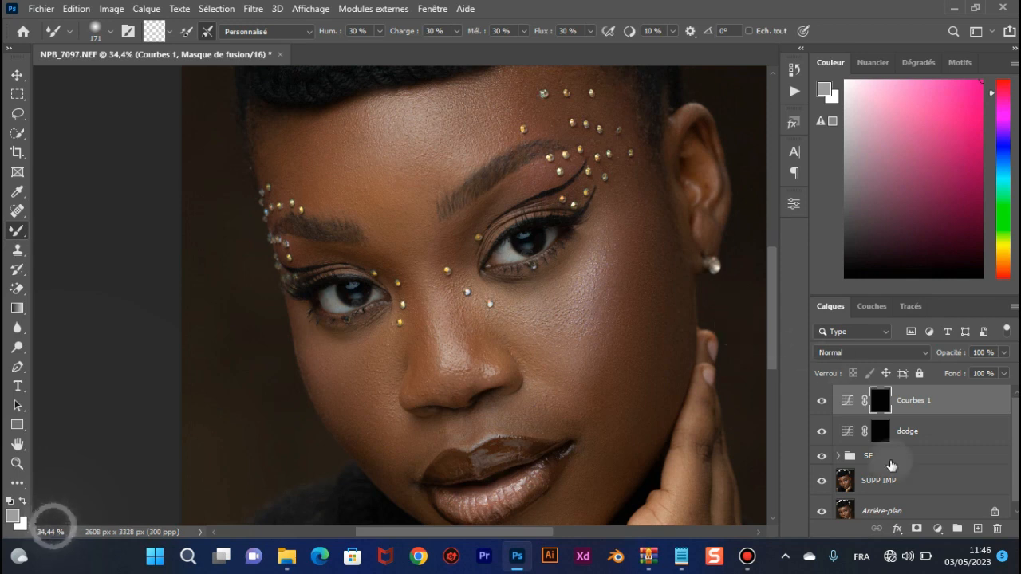
Add a Black & White adjustment layer on top of the Curves layers and lower its Reds to -152
left_click(937, 529)
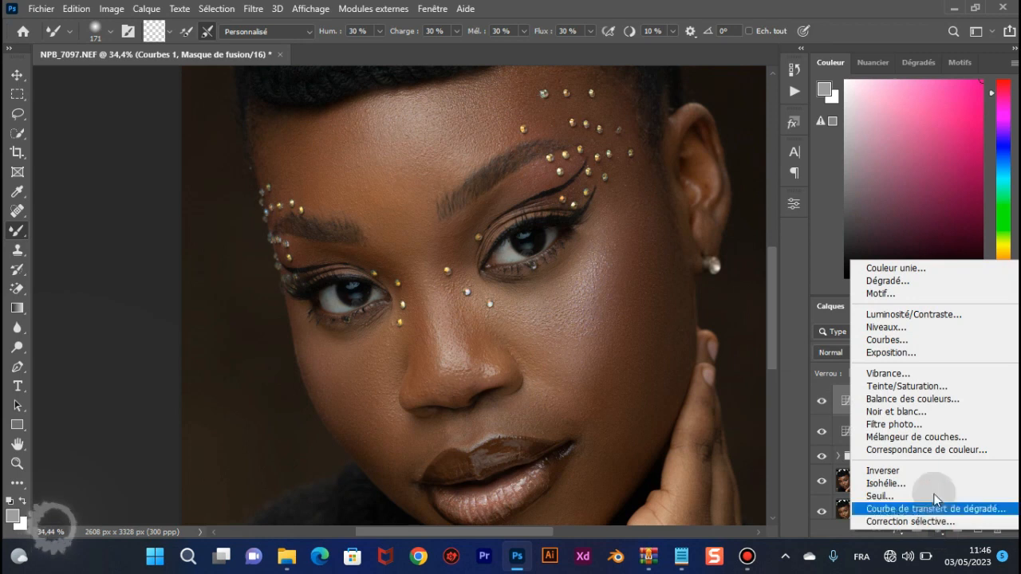
left_click(943, 417)
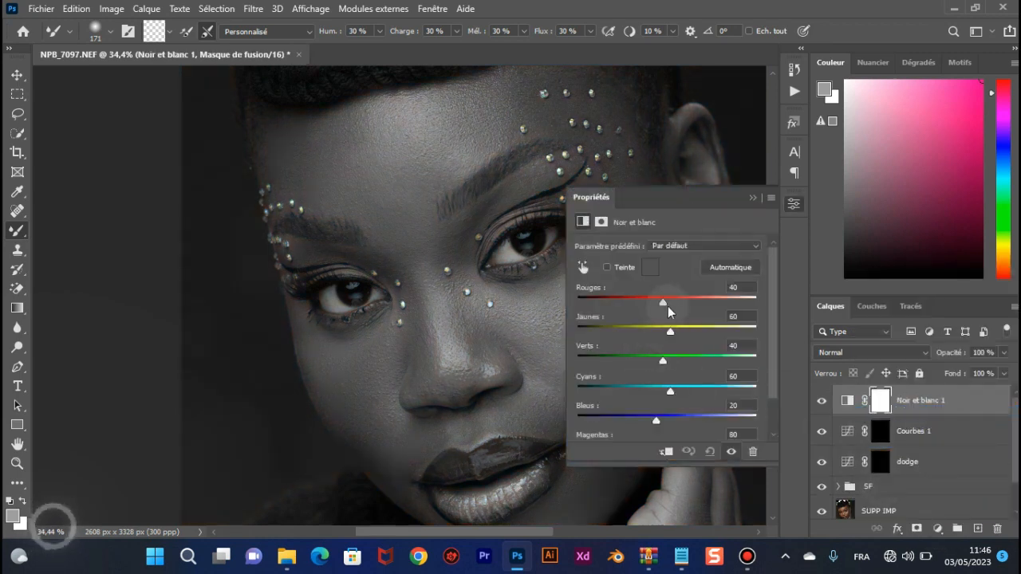
left_click_drag(663, 302, 593, 307)
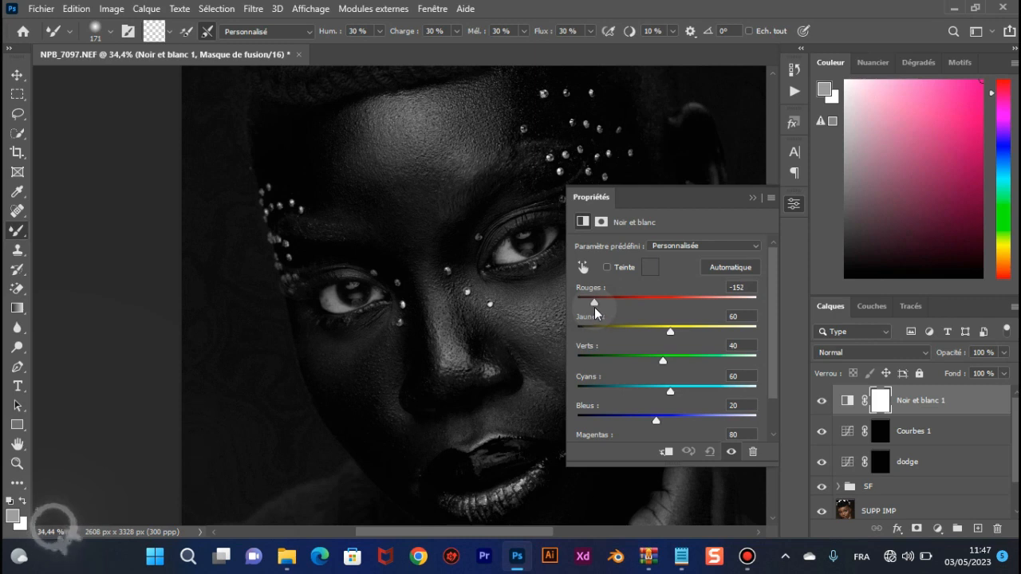
left_click(751, 198)
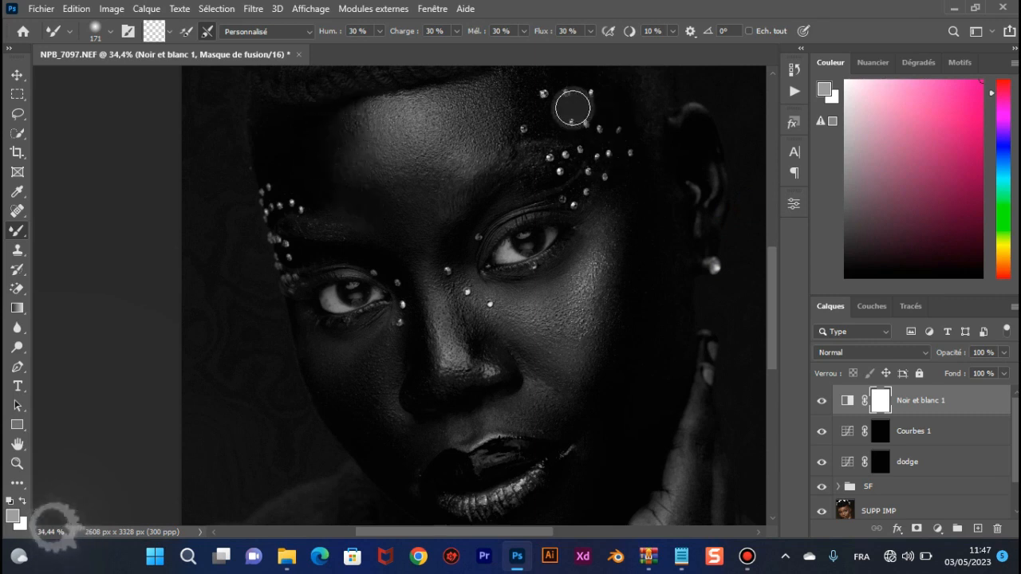
Set the Black & White layer's Reds to -121 and check the light and dark areas of the face and hand
scroll(630, 311, "down", 2)
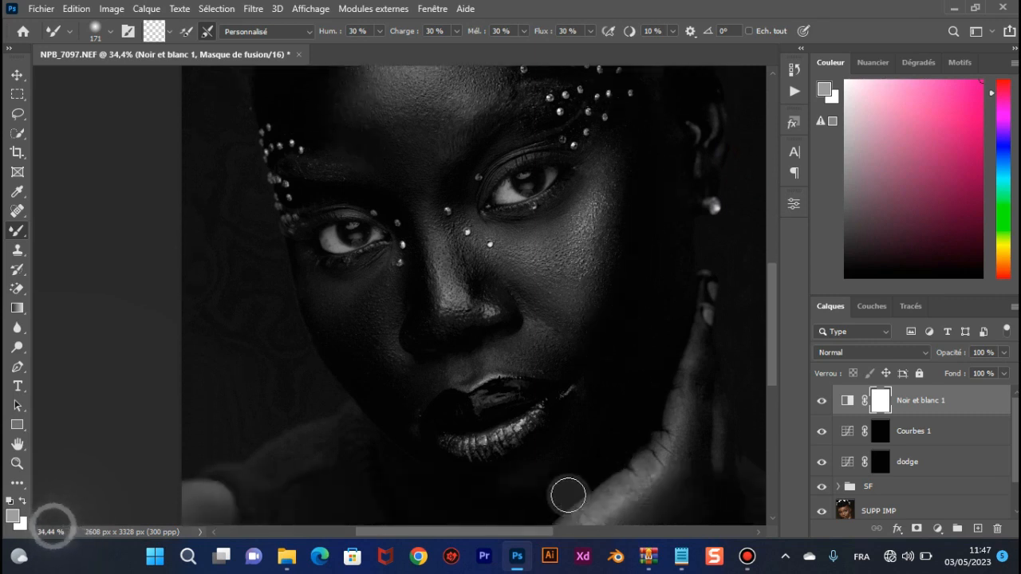
scroll(365, 240, "up", 3)
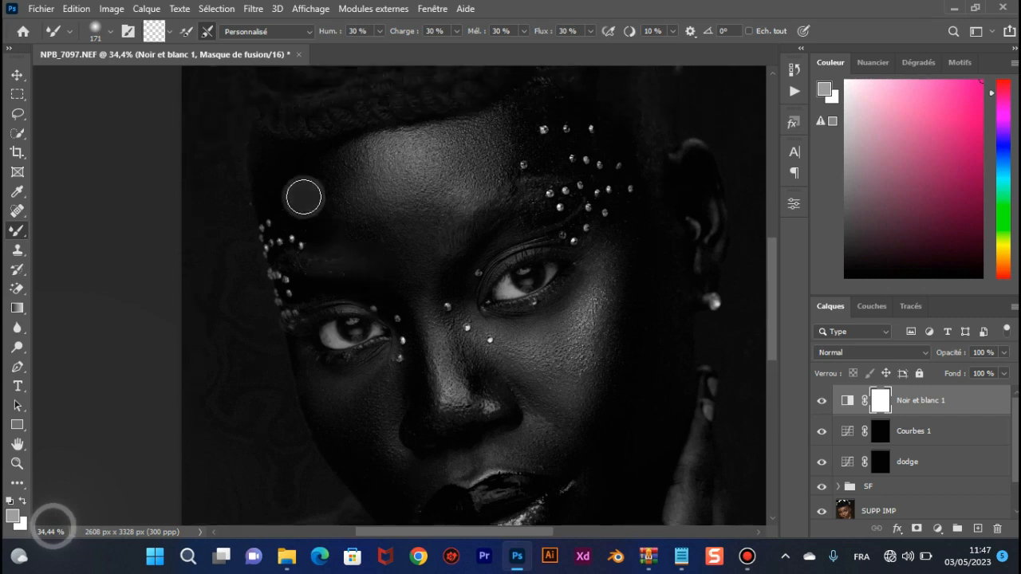
left_click(847, 401)
double_click(848, 401)
left_click_drag(662, 302, 601, 300)
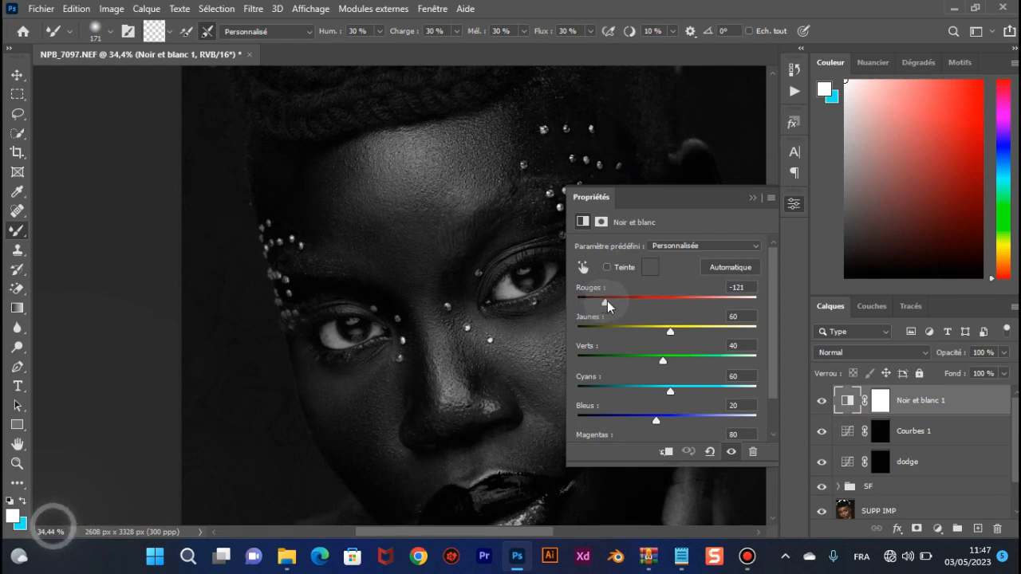
left_click(752, 197)
scroll(399, 200, "down", 2)
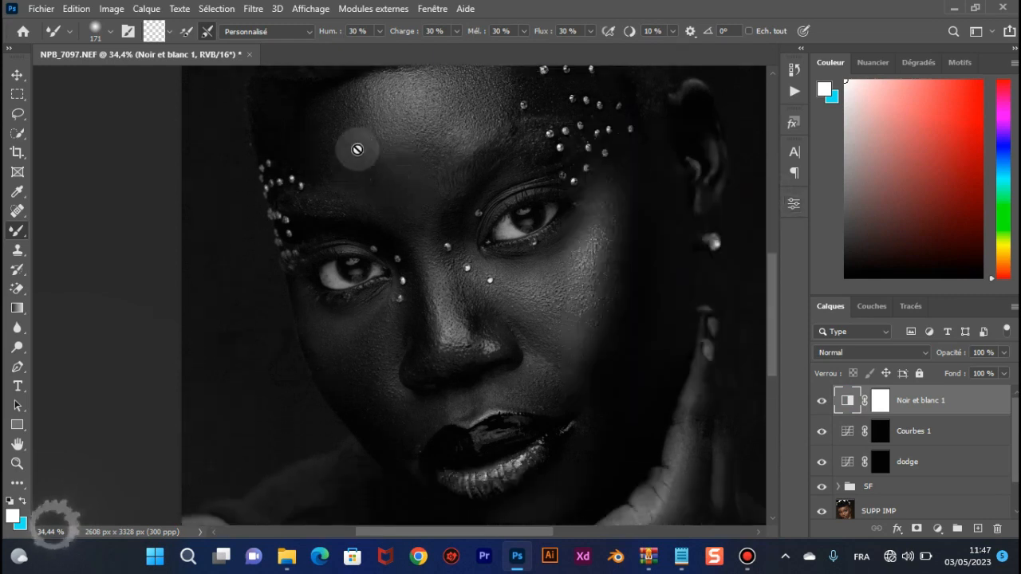
left_click(880, 400)
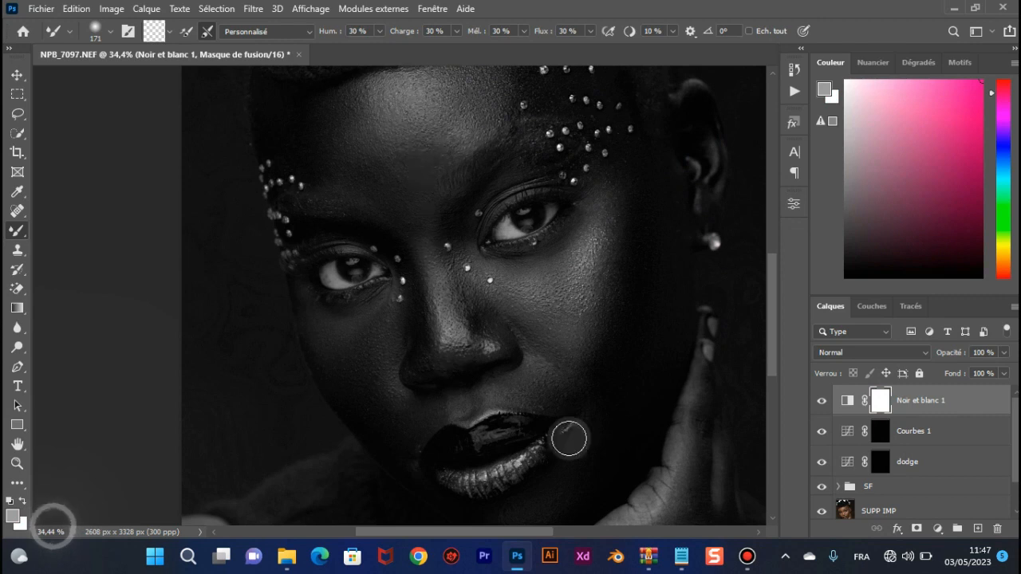
scroll(569, 438, "down", 2)
scroll(558, 388, "down", 2)
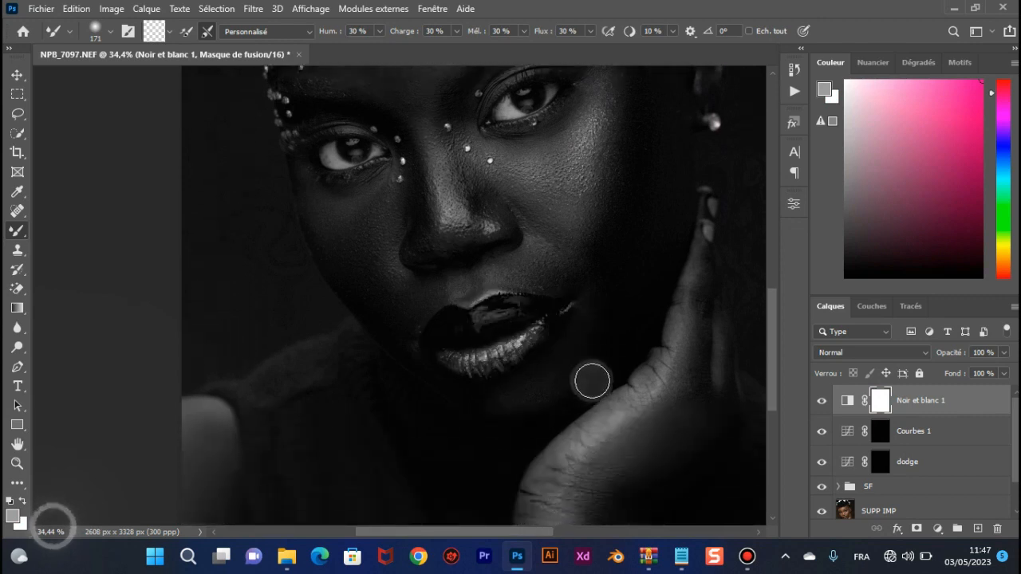
scroll(591, 381, "down", 1)
scroll(479, 303, "up", 2)
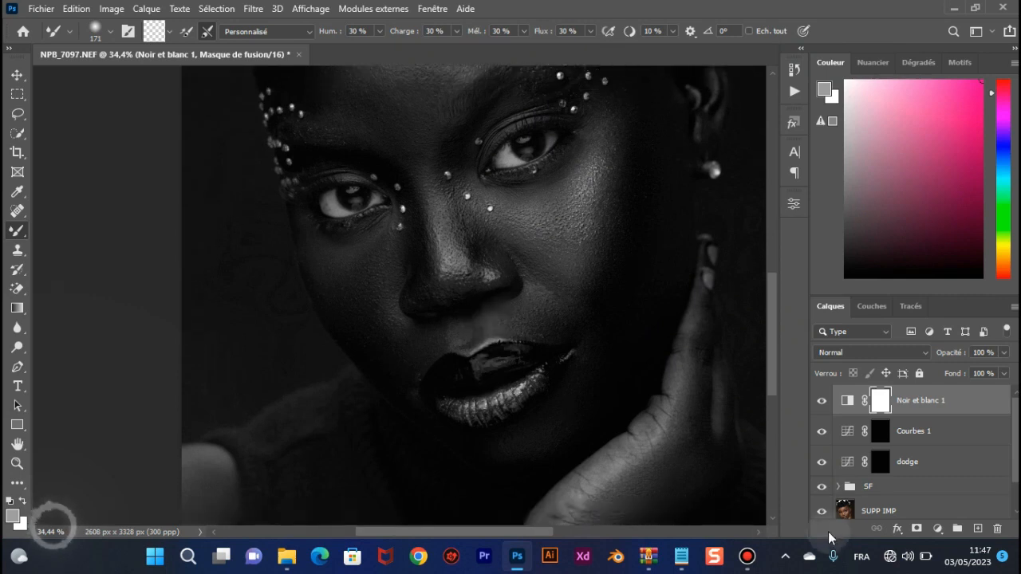
Rename the darkening Curves layer as burd and select the dodge layer's mask
double_click(913, 430)
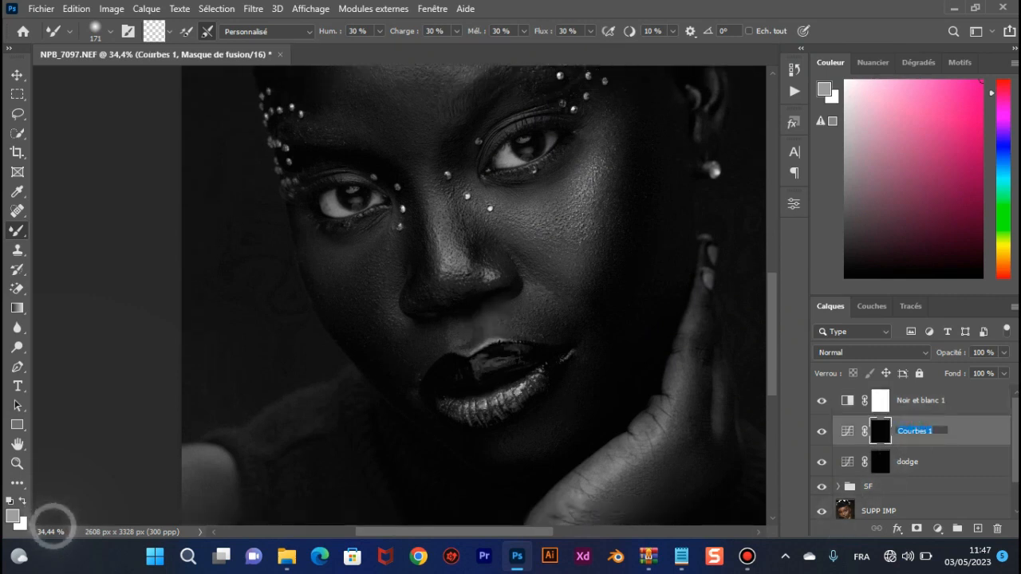
type("burd")
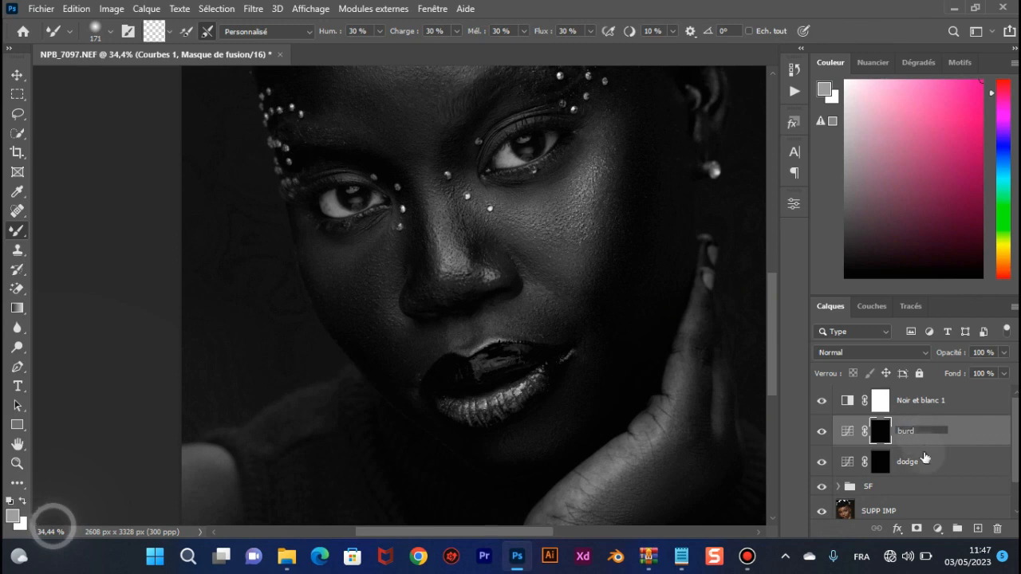
left_click(942, 472)
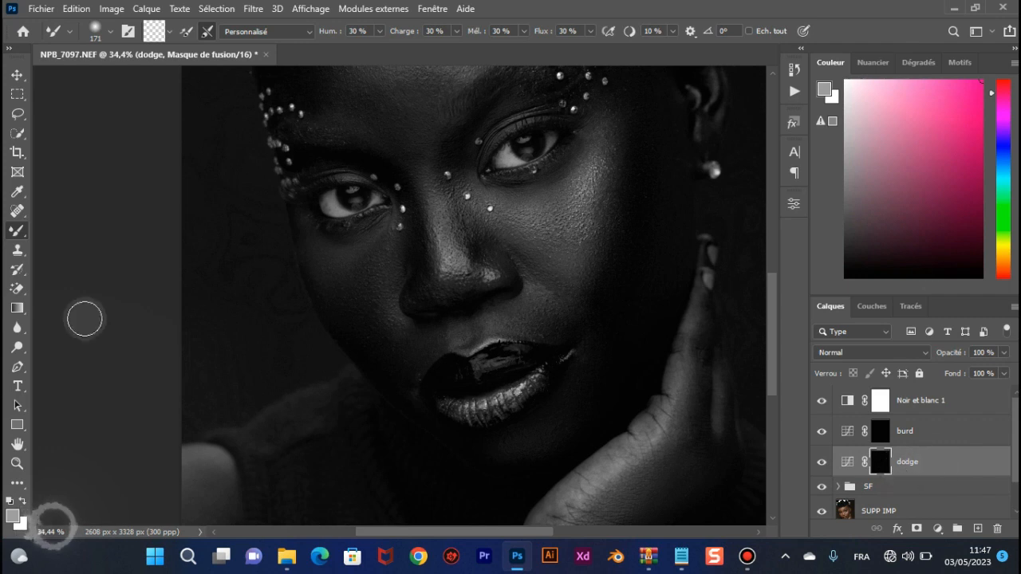
Switch to the standard Brush tool, reduce its size to 582 px and make white the foreground colour
right_click(16, 233)
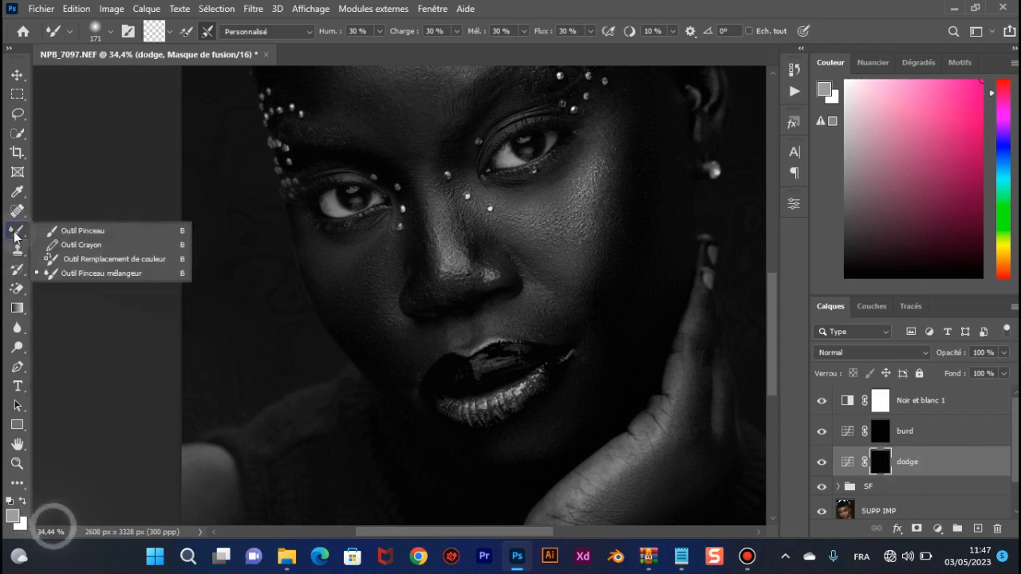
left_click(80, 231)
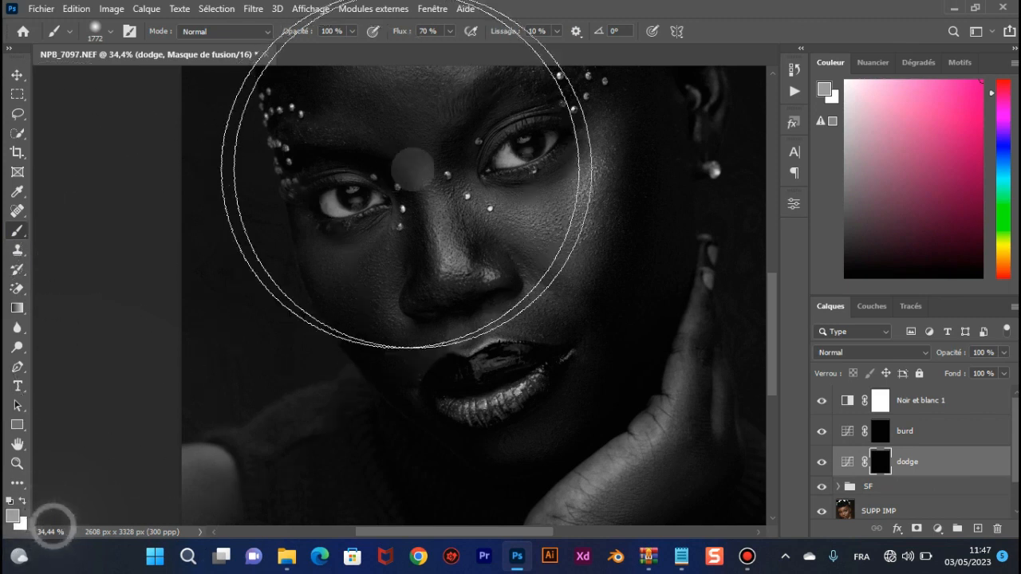
left_click_drag(525, 232, 359, 245)
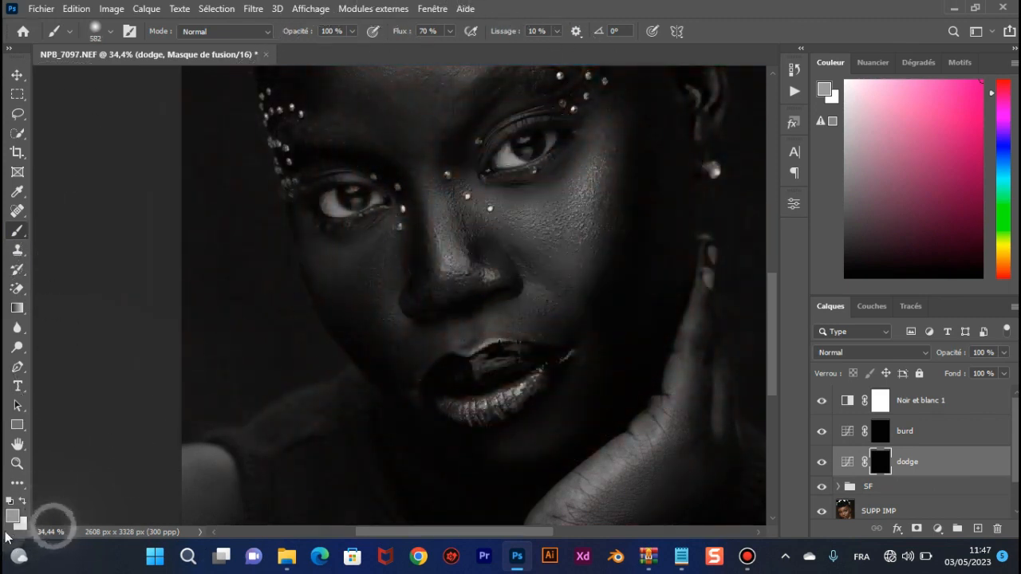
left_click(23, 501)
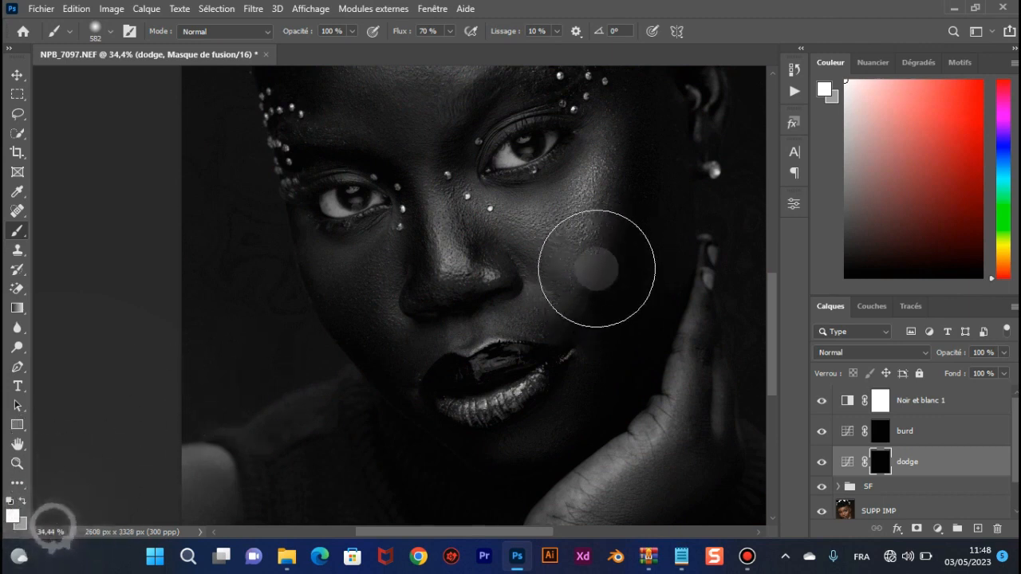
Reduce the brush to 324 px and paint white on the dodge mask to brighten the cheek beside the nose
scroll(561, 212, "up", 4)
left_click_drag(587, 221, 557, 230)
left_click_drag(618, 131, 607, 150)
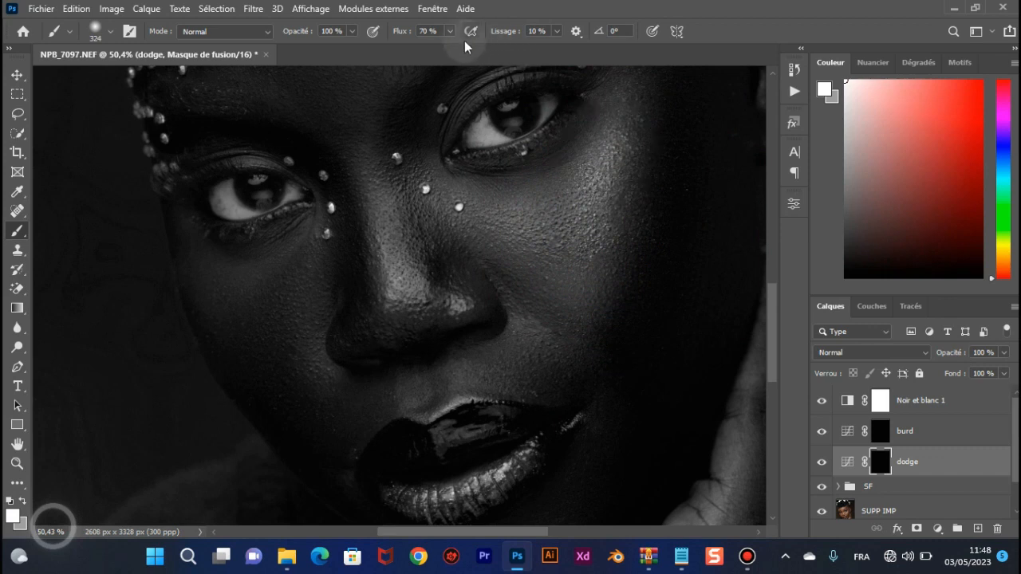
left_click(613, 136)
mouse_move(613, 136)
left_mouse_down()
mouse_move(606, 228)
mouse_move(502, 216)
mouse_move(486, 187)
mouse_move(584, 163)
left_mouse_up()
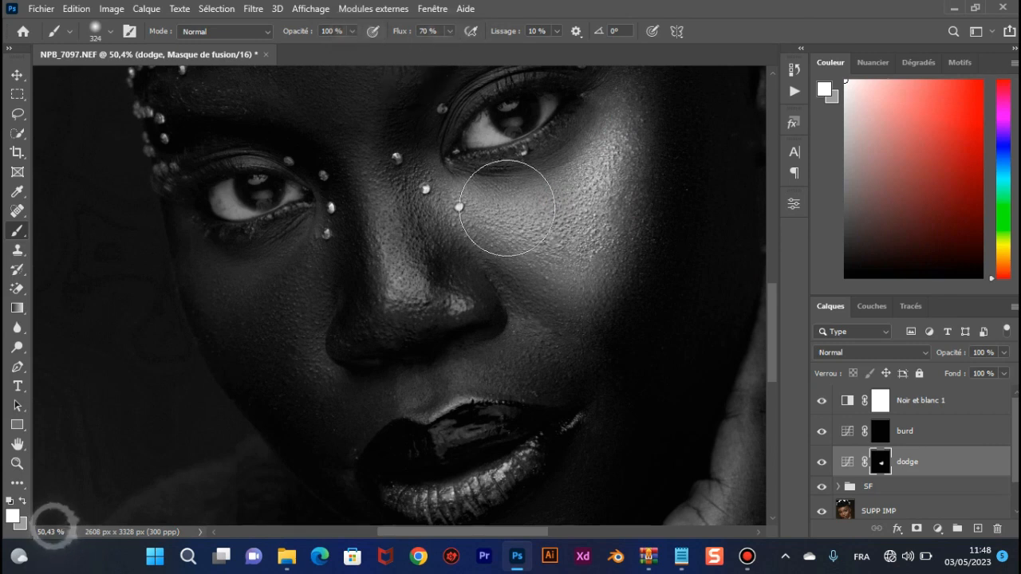
Paint white on the dodge mask over the forehead highlight and the lit part of the hand
scroll(578, 231, "up", 1)
scroll(578, 231, "up", 5)
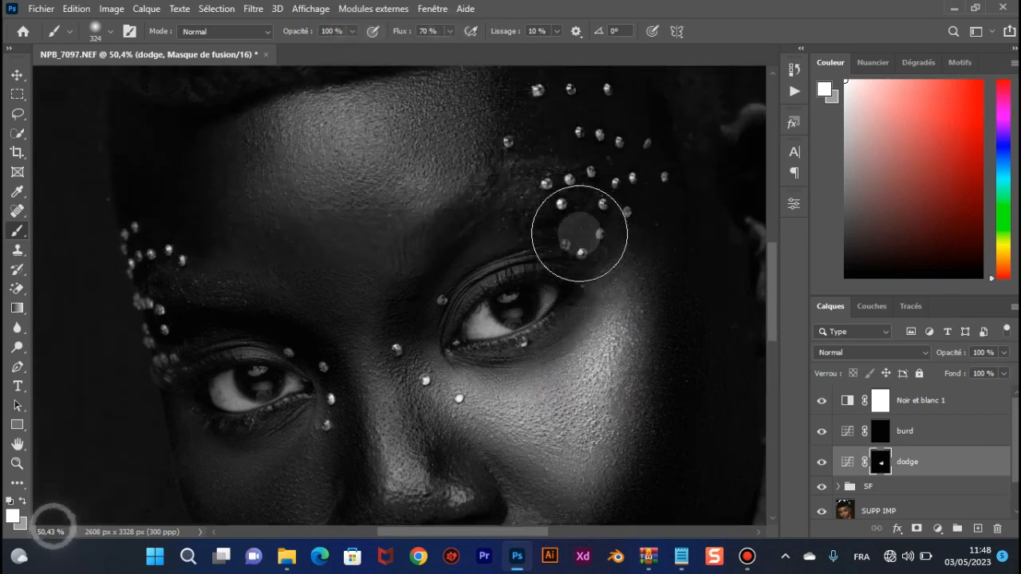
scroll(579, 233, "down", 2)
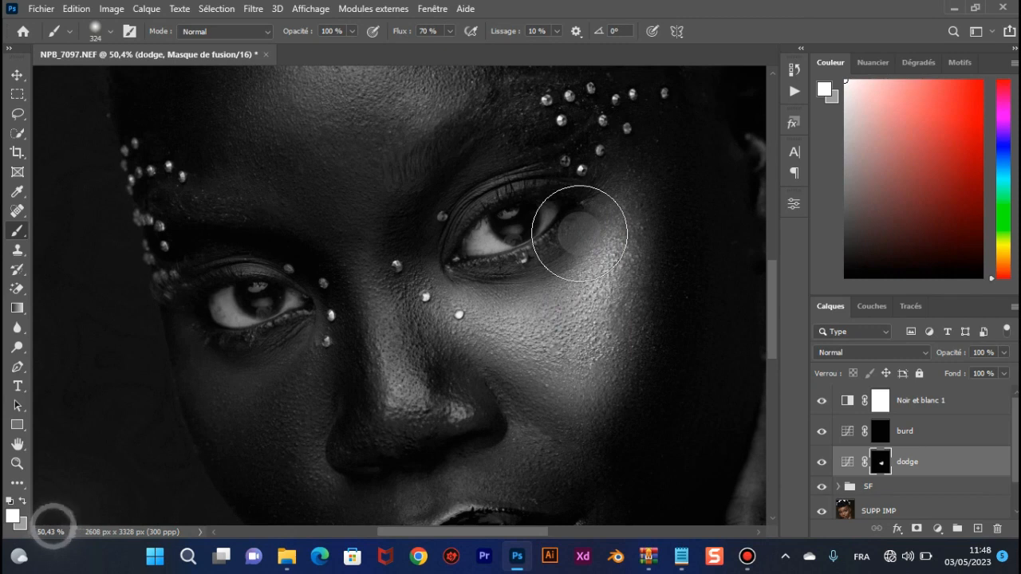
scroll(518, 230, "up", 4)
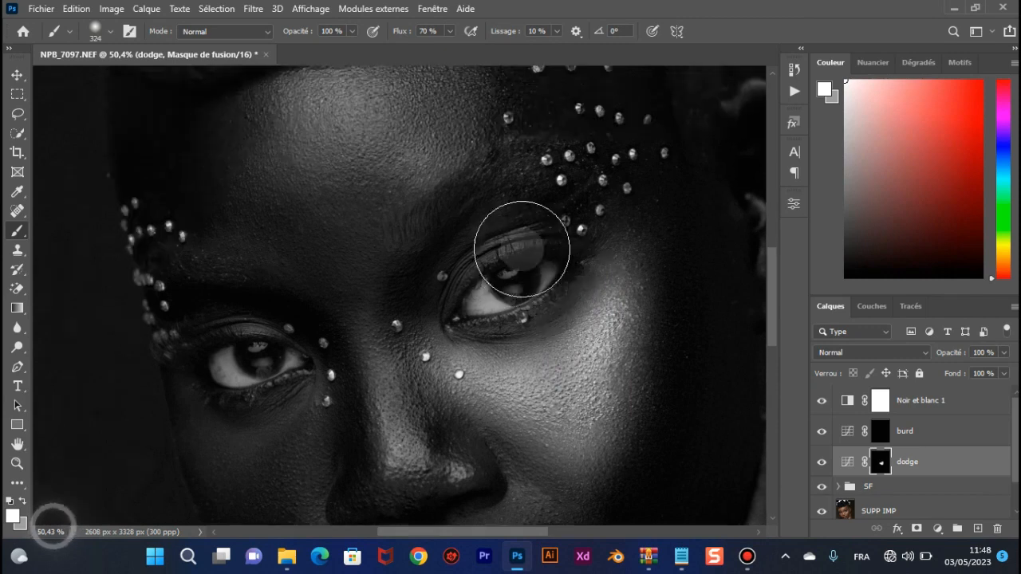
mouse_move(366, 140)
left_mouse_down()
mouse_move(316, 142)
mouse_move(279, 165)
mouse_move(278, 189)
mouse_move(282, 134)
mouse_move(357, 130)
mouse_move(399, 165)
mouse_move(399, 126)
left_mouse_up()
scroll(415, 176, "down", 19)
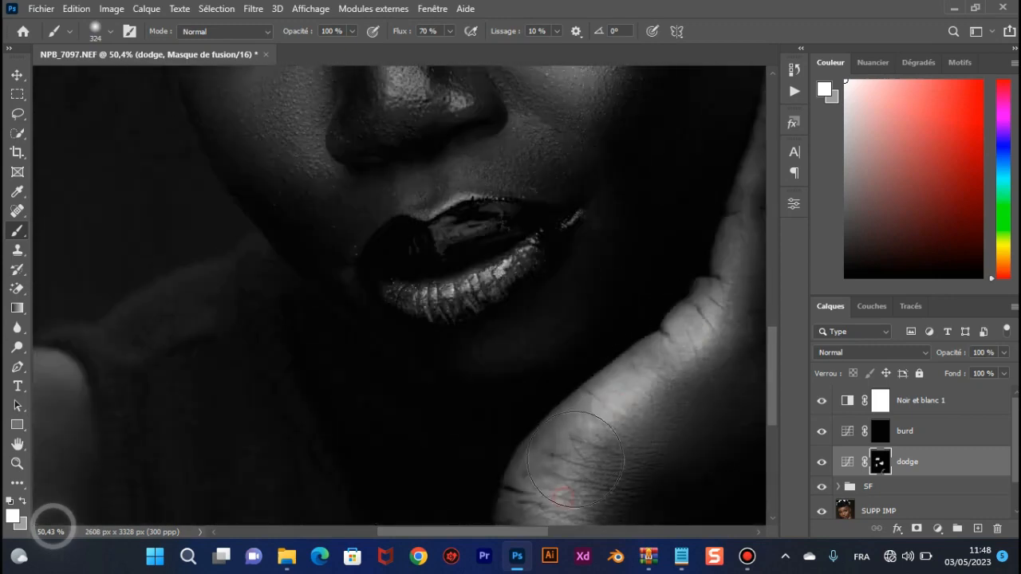
left_click_drag(576, 460, 598, 416)
Brighten the nose with a 114 px brush on the dodge mask and touch up the other highlight areas
scroll(504, 254, "up", 7)
mouse_move(389, 214)
left_mouse_down()
mouse_move(371, 217)
mouse_move(405, 220)
left_mouse_up()
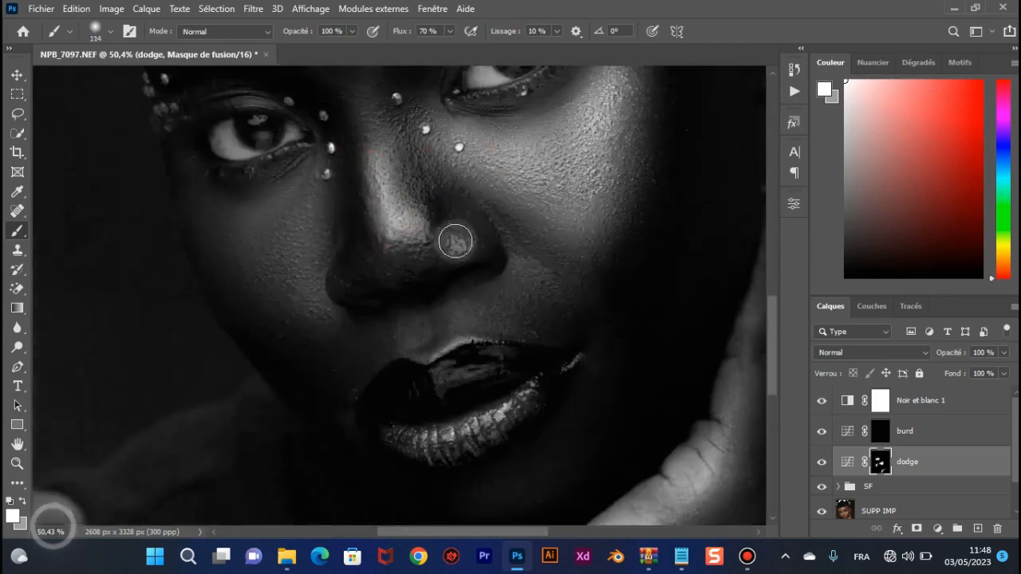
scroll(453, 240, "up", 7)
scroll(342, 279, "down", 14)
scroll(450, 318, "up", 2)
scroll(453, 316, "up", 1)
left_click_drag(562, 275, 399, 325)
left_click_drag(435, 176, 506, 147)
scroll(401, 171, "down", 1)
mouse_move(478, 192)
left_mouse_down()
mouse_move(462, 192)
mouse_move(519, 177)
left_mouse_up()
scroll(578, 274, "down", 6)
scroll(578, 274, "up", 2)
left_click_drag(578, 273, 638, 274)
scroll(496, 191, "down", 18)
scroll(499, 185, "up", 7)
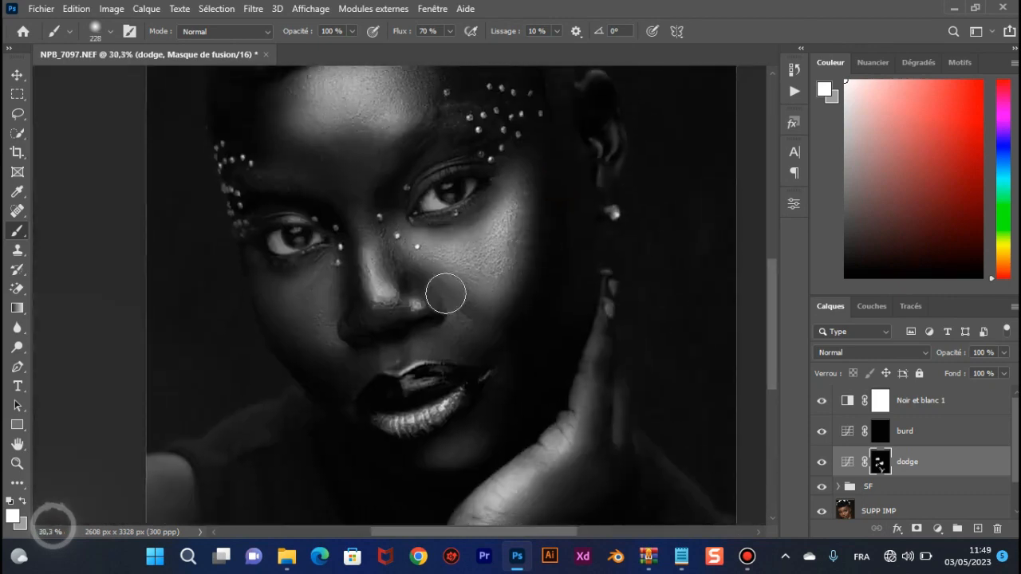
Paint white on the burd layer's mask over the shadow areas around the forehead, nose, cheeks and face contour
left_click(881, 432)
scroll(385, 238, "up", 9)
left_click_drag(424, 270, 435, 299)
scroll(301, 292, "down", 3)
left_click_drag(312, 218, 385, 289)
scroll(351, 279, "down", 11)
left_click_drag(289, 276, 311, 280)
left_click_drag(321, 297, 321, 195)
left_click_drag(318, 158, 410, 263)
left_click_drag(183, 247, 214, 273)
scroll(343, 299, "down", 4)
scroll(351, 302, "up", 4)
left_click_drag(535, 345, 510, 346)
scroll(335, 180, "up", 4)
mouse_move(414, 193)
left_mouse_down()
mouse_move(560, 198)
mouse_move(533, 215)
left_mouse_up()
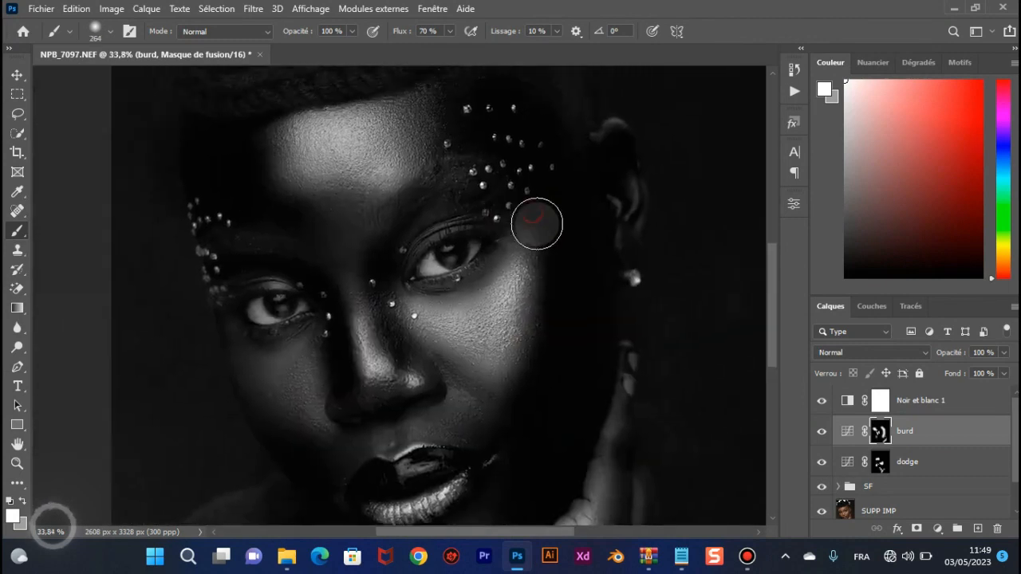
Hide the Black & White helper layer and check the dodge and burn effect in colour
left_click(821, 403)
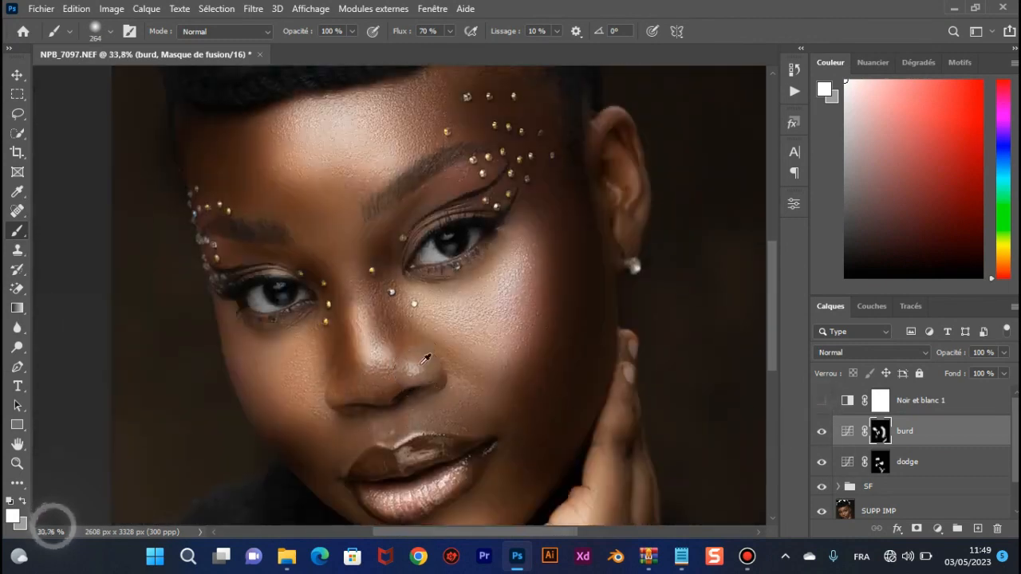
scroll(433, 356, "down", 5)
scroll(433, 356, "up", 5)
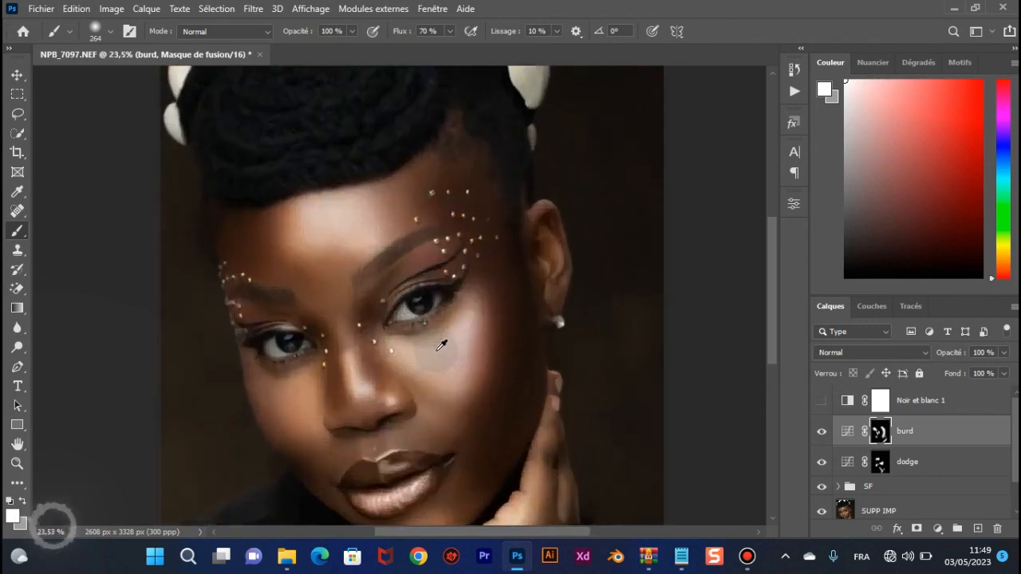
mouse_move(500, 446)
left_mouse_down()
mouse_move(500, 349)
mouse_move(524, 290)
mouse_move(516, 324)
left_mouse_up()
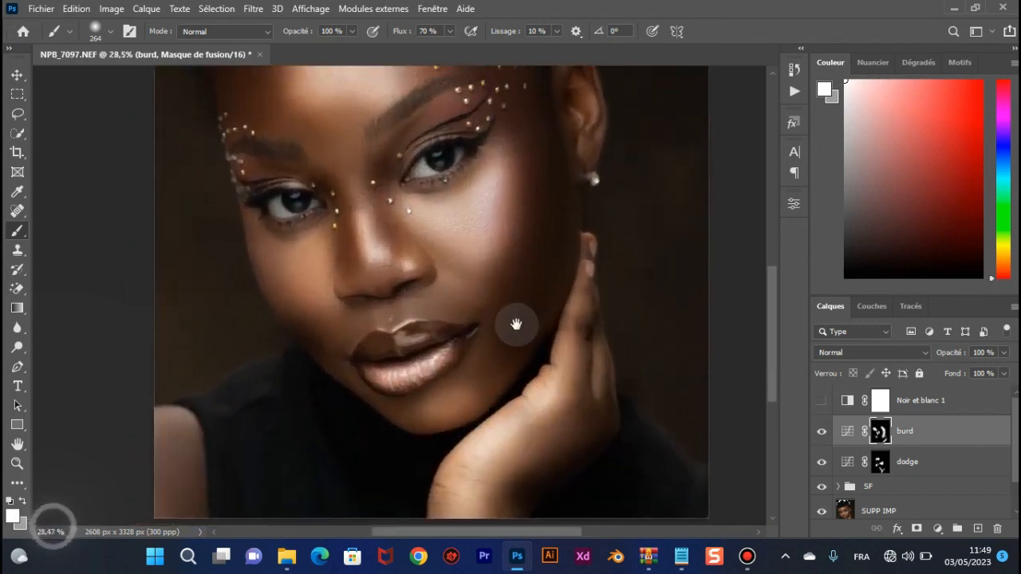
Group the burd and dodge Curves layers and name the group Dodge and burn
left_click(927, 467, "shift")
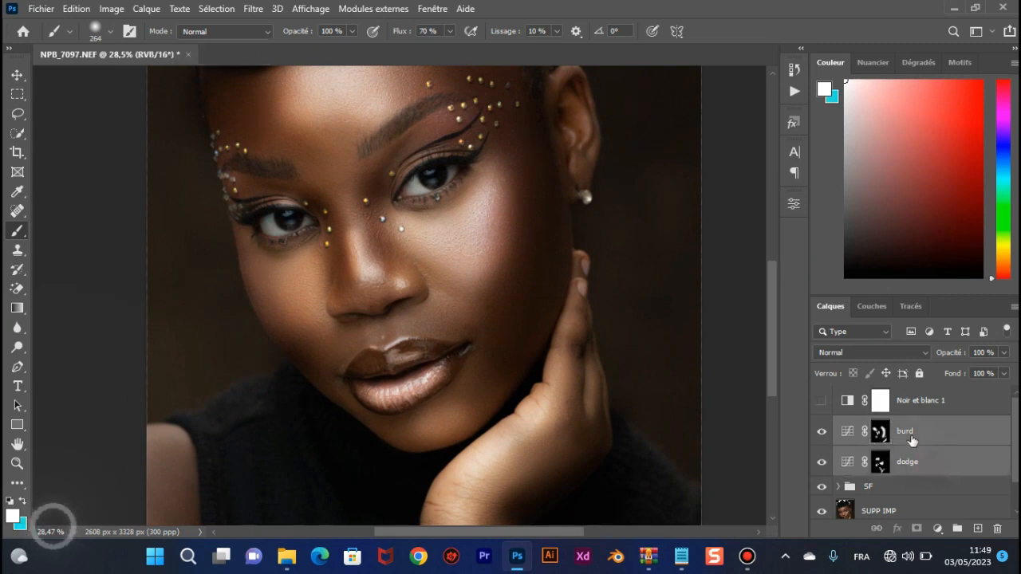
left_click_drag(905, 428, 956, 528)
double_click(880, 424)
type("Dodge a")
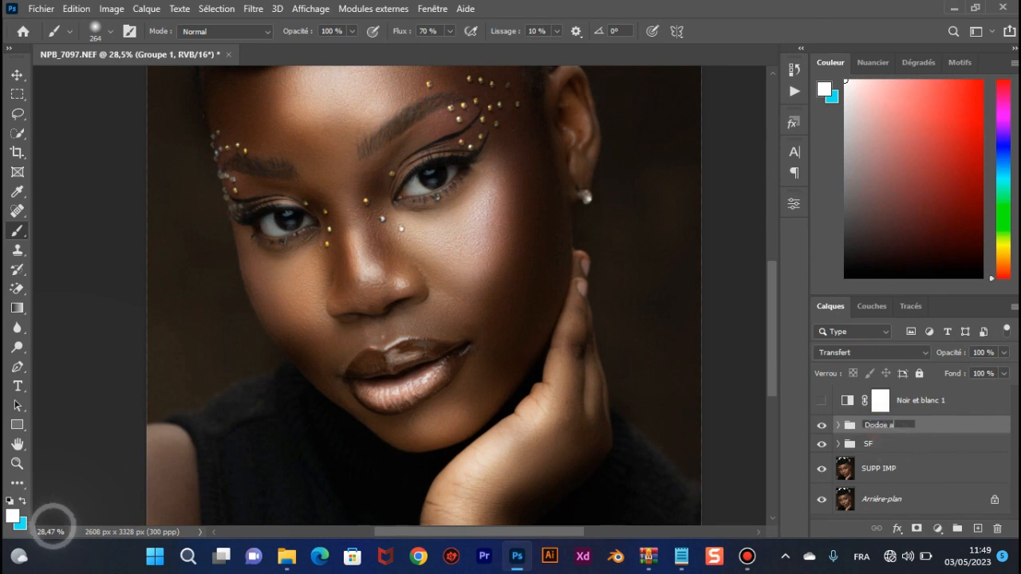
type("doe and burn")
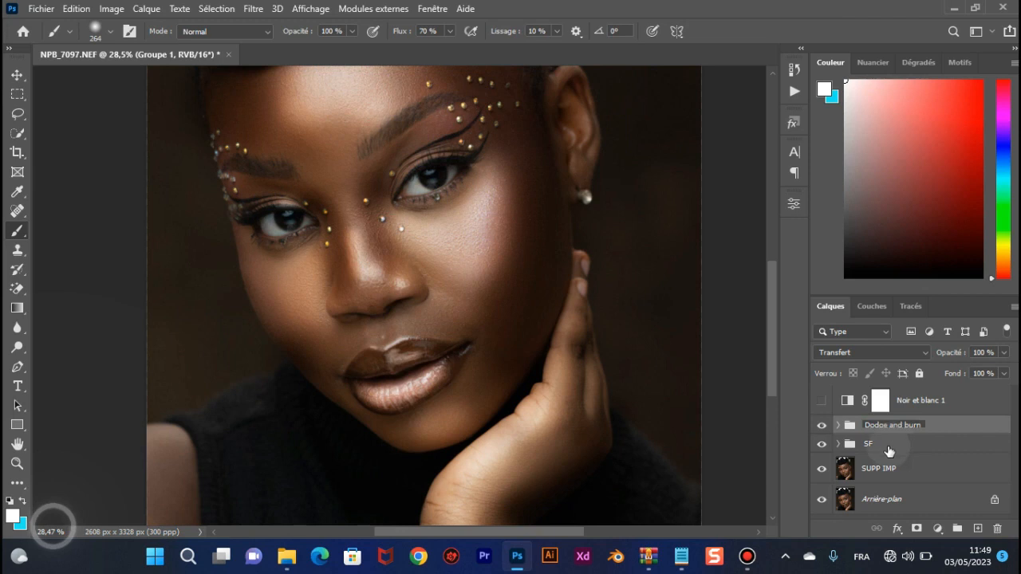
left_click(951, 433)
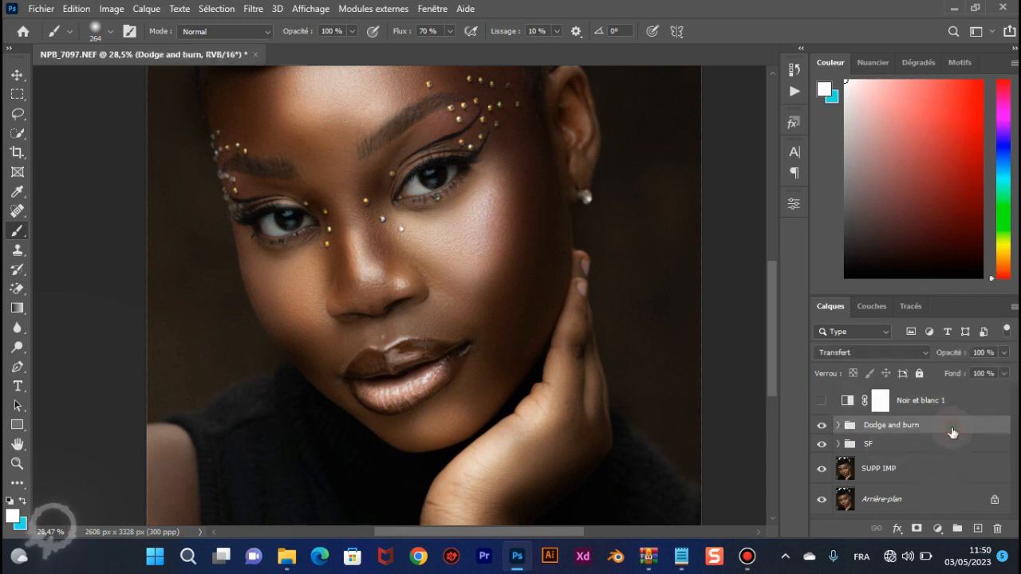
Lower the Dodge and burn group's opacity to 0% and check the skin up close
left_click(1004, 353)
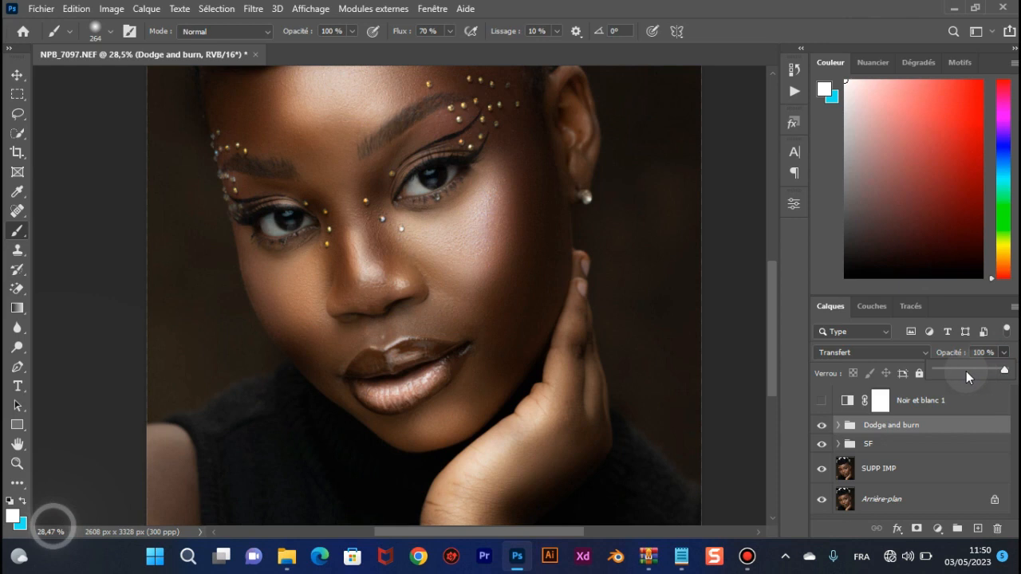
left_click(966, 371)
left_click_drag(957, 371, 920, 377)
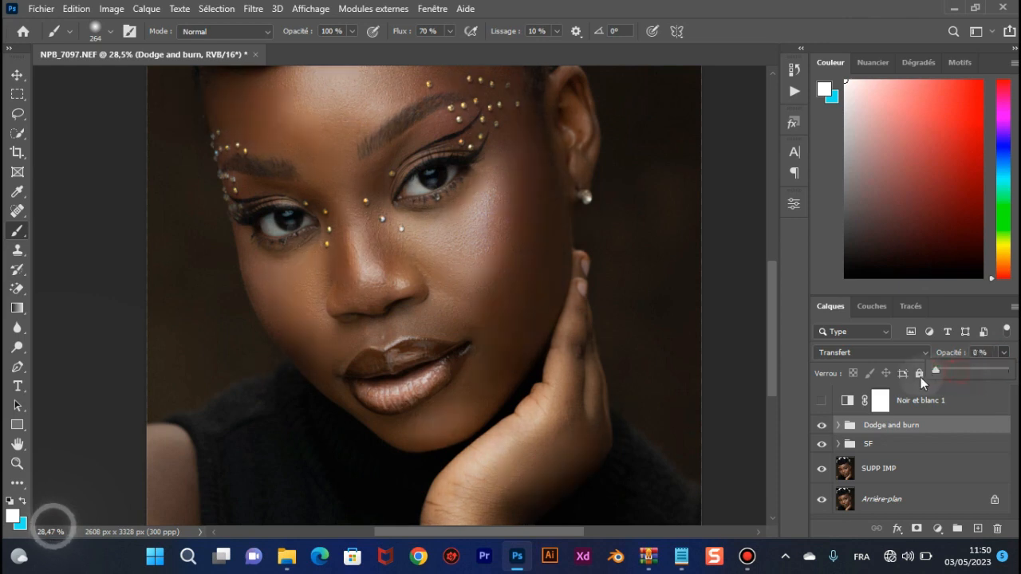
scroll(428, 221, "up", 2)
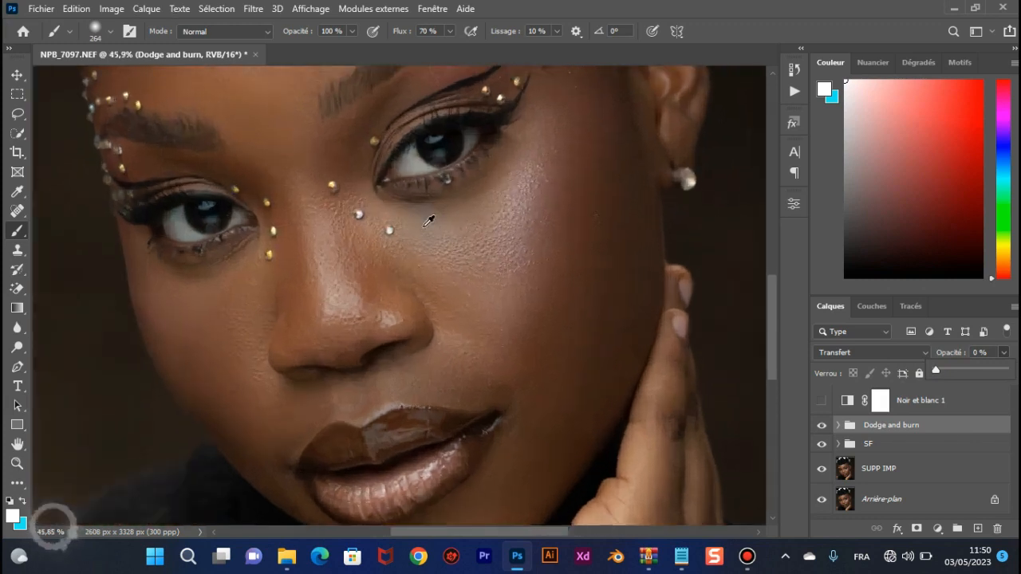
scroll(638, 307, "up", 2)
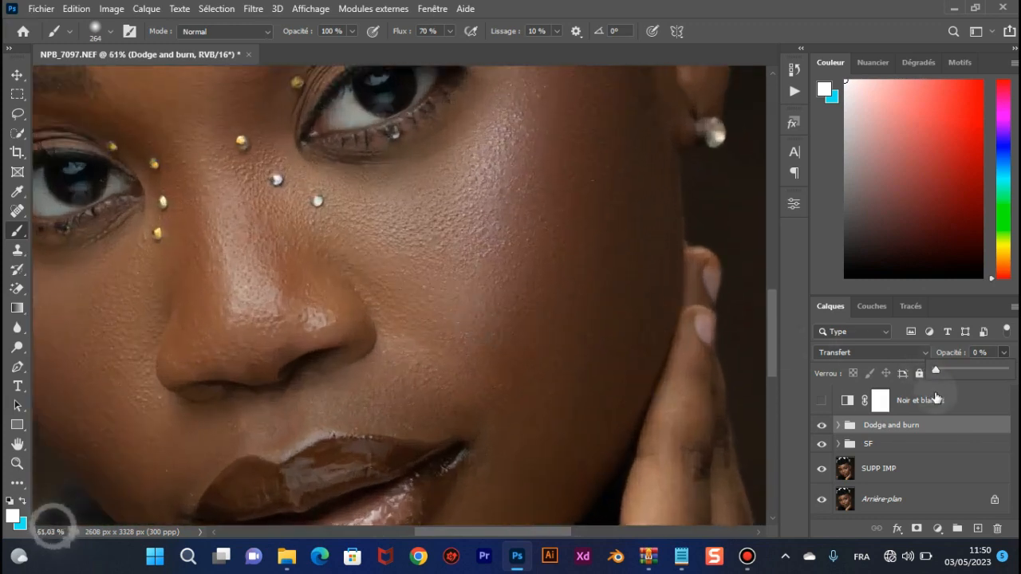
Set the Dodge and burn group's opacity to 20% and compare the portrait with the group off and on
left_click_drag(936, 371, 947, 373)
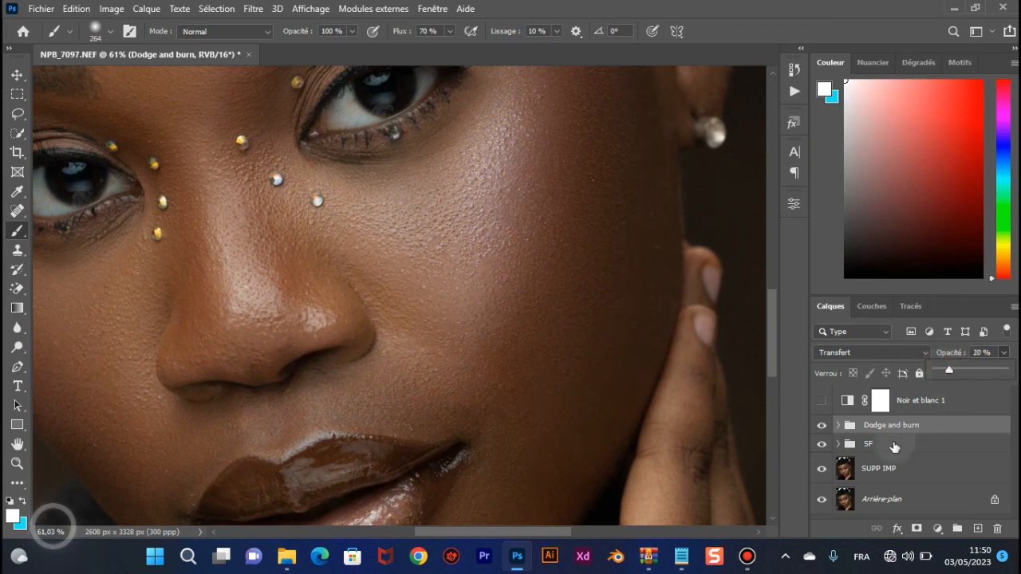
left_click(820, 428)
left_click(819, 429)
scroll(604, 330, "down", 5)
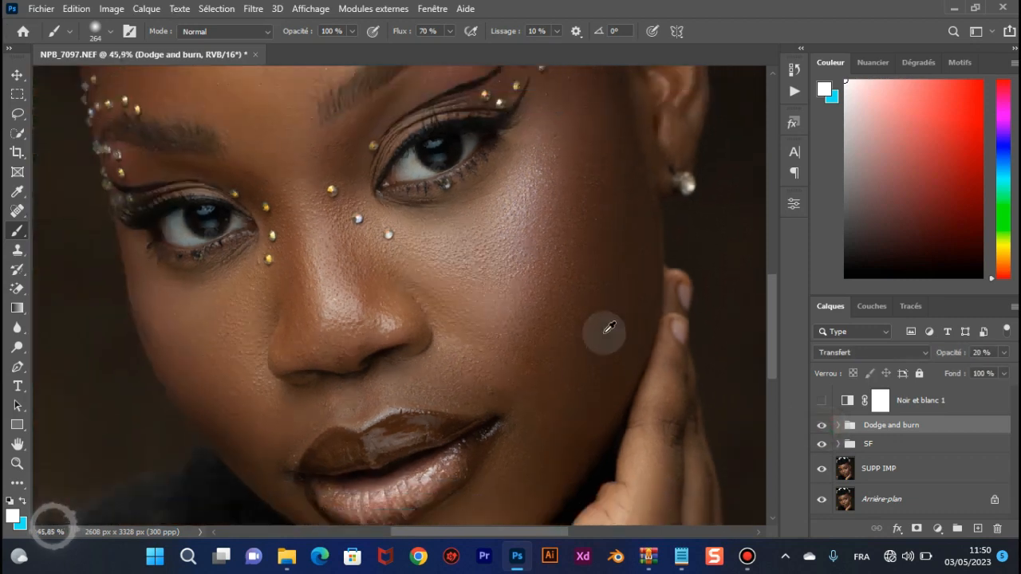
scroll(539, 336, "up", 2)
scroll(539, 337, "up", 1)
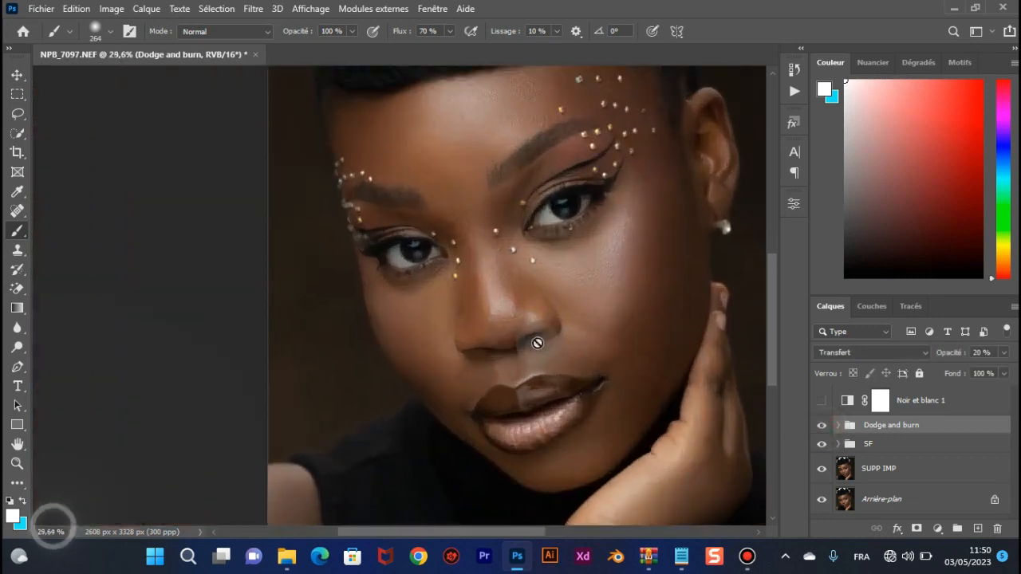
Set the Dodge and burn group's opacity to 26%
left_click(1003, 352)
left_click_drag(958, 370, 953, 372)
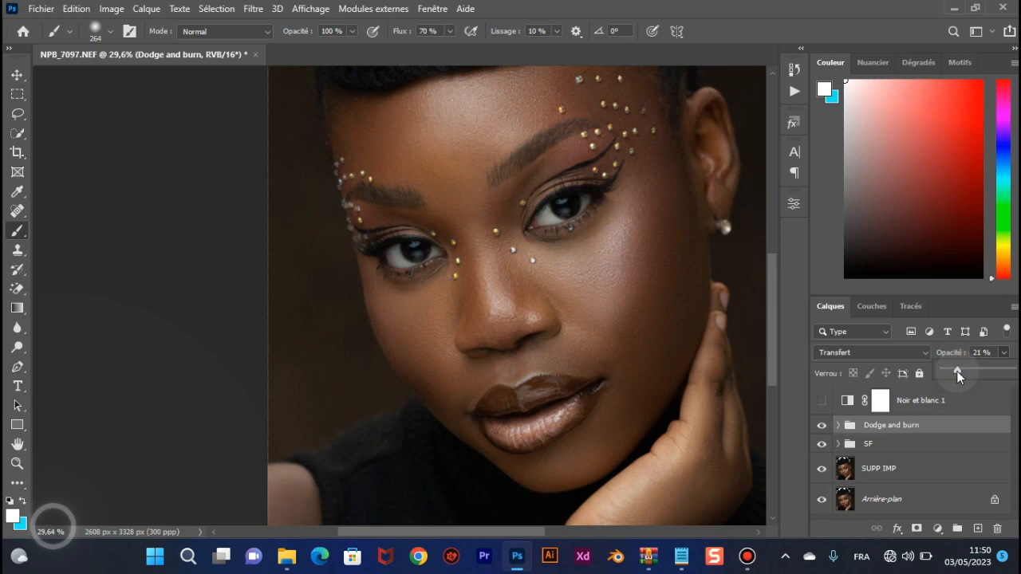
scroll(629, 296, "up", 2)
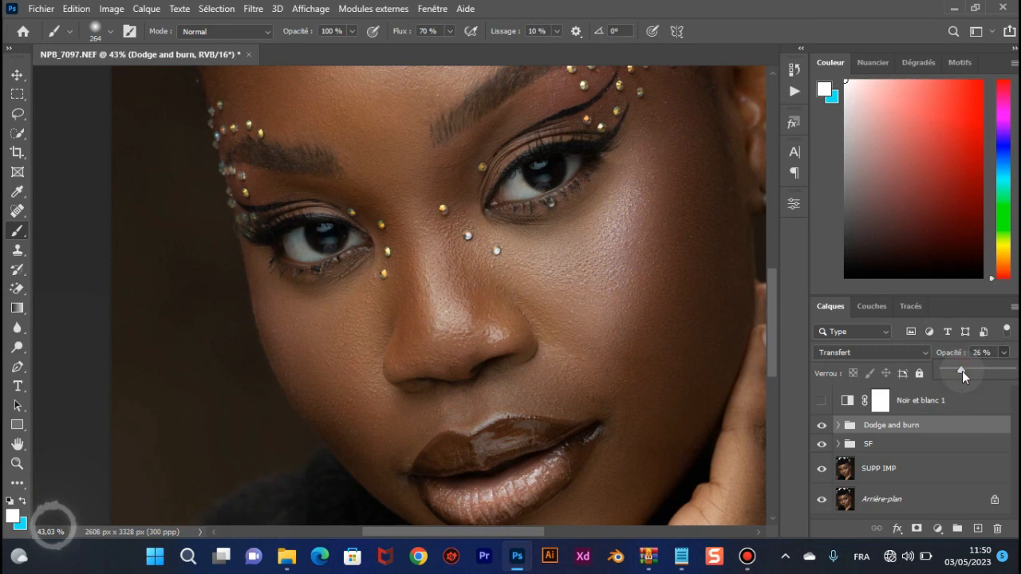
scroll(144, 315, "down", 2)
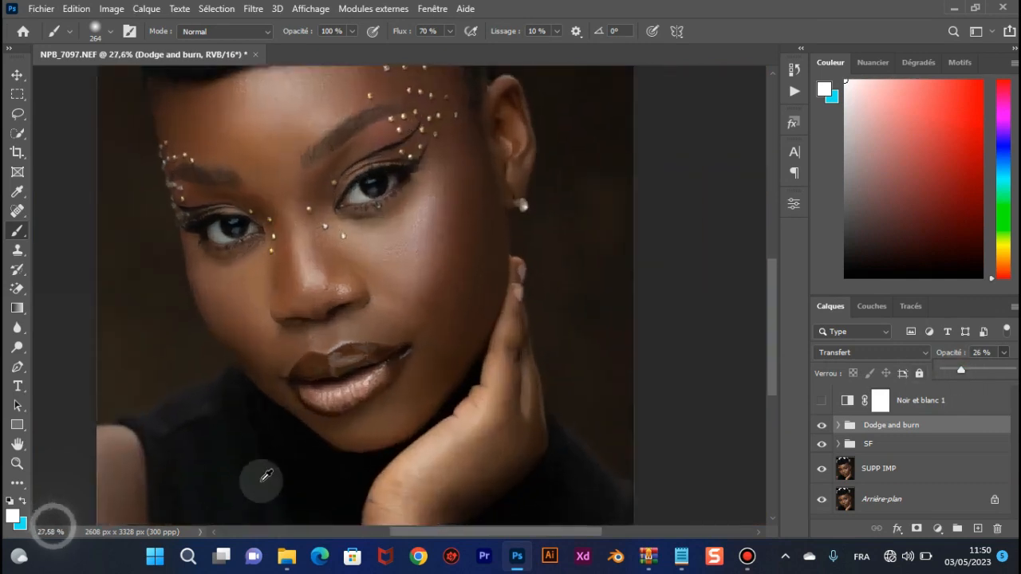
Toggle the Dodge and burn group's visibility to compare before and after, and examine the whole portrait
scroll(259, 472, "down", 3)
scroll(219, 416, "up", 1)
mouse_move(338, 233)
left_mouse_down()
mouse_move(429, 286)
mouse_move(461, 231)
left_mouse_up()
left_click(821, 426)
left_click(822, 430)
left_click(821, 431)
left_click(821, 431)
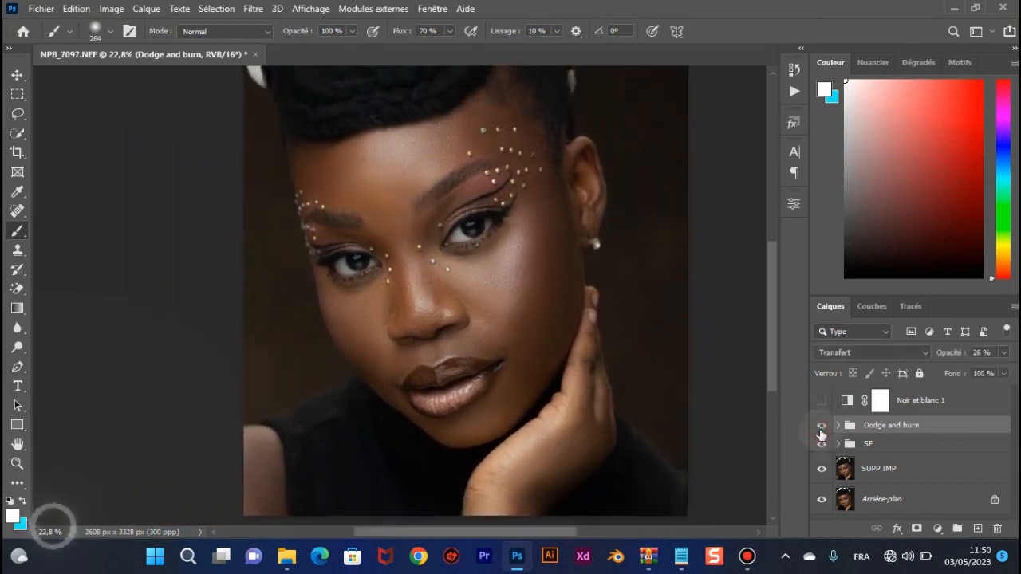
left_click(822, 431)
left_click(821, 430)
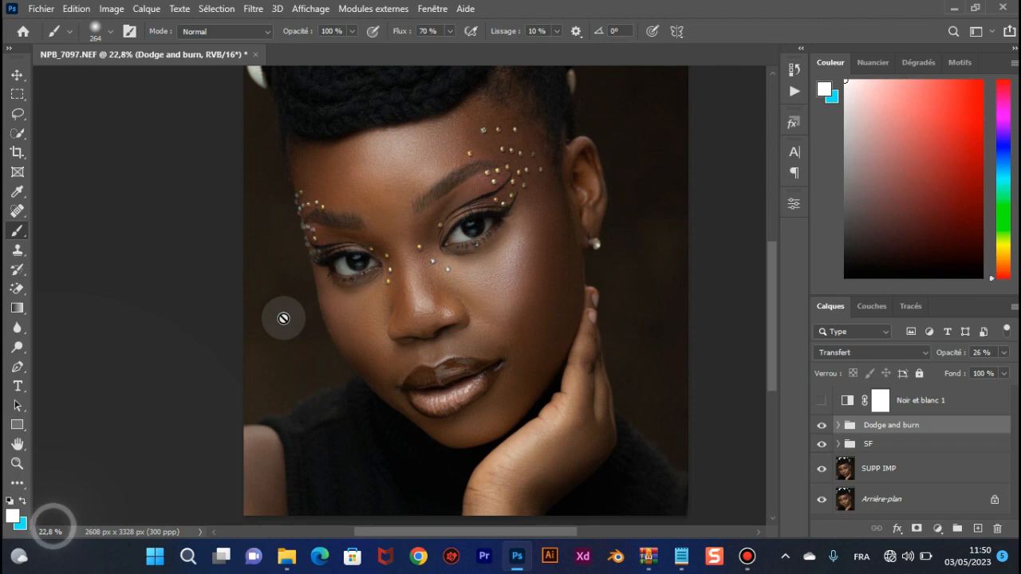
scroll(387, 365, "up", 2)
scroll(391, 361, "down", 3)
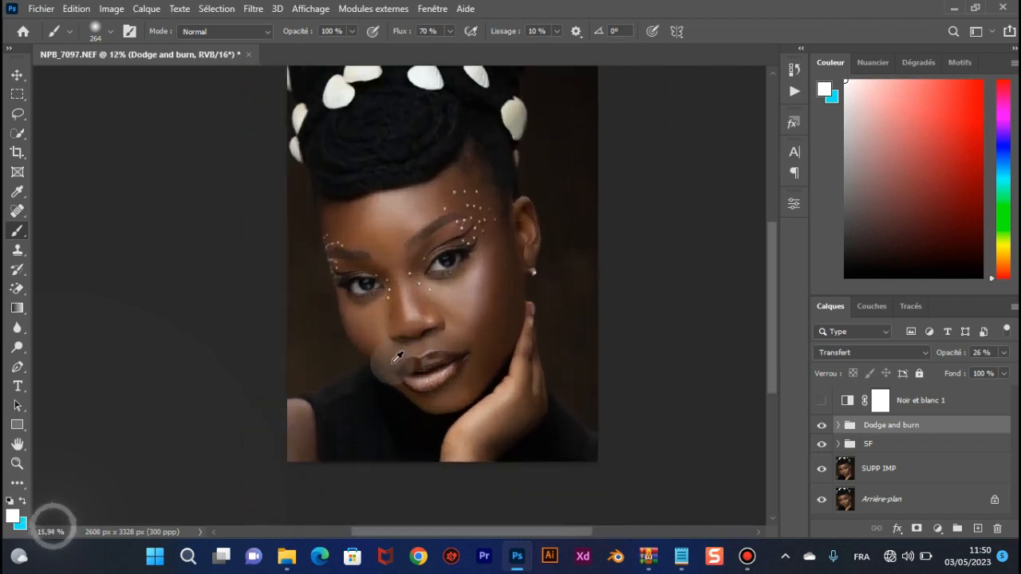
scroll(396, 356, "up", 3)
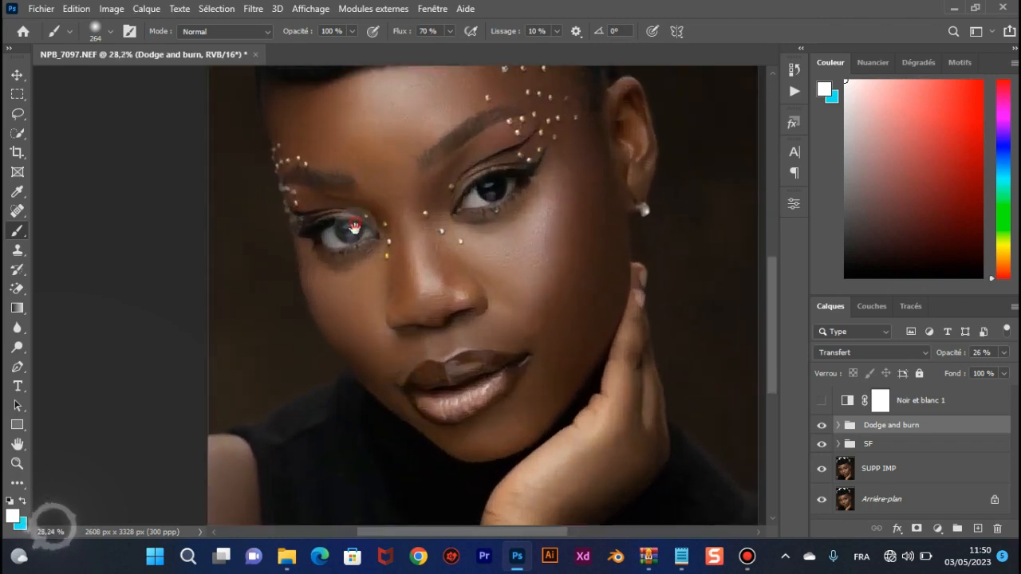
scroll(447, 285, "down", 2)
scroll(447, 287, "up", 1)
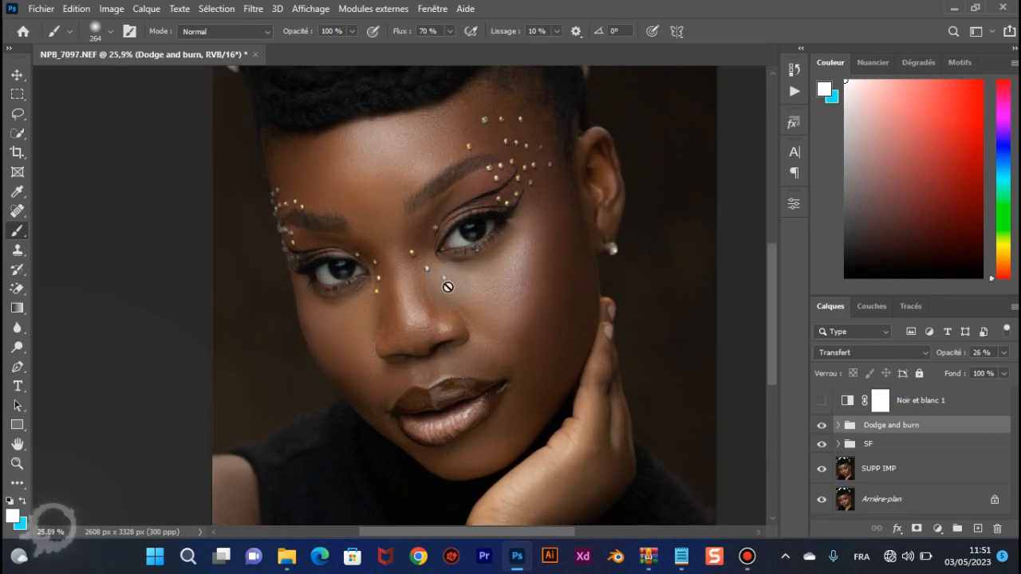
Delete the merged "Dodge and burn copie" layer above the Dodge and burn group
scroll(447, 287, "down", 3)
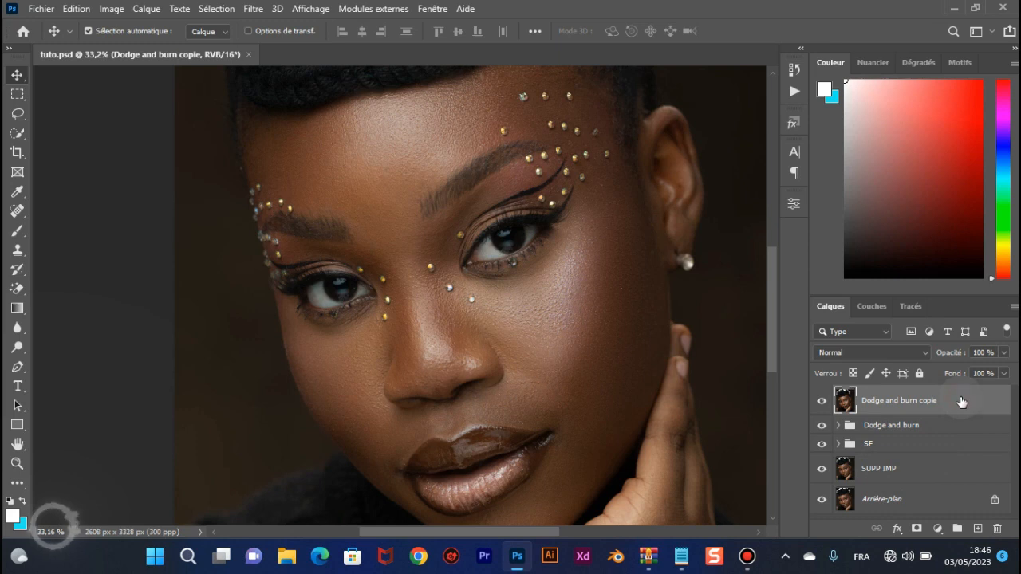
key("Delete")
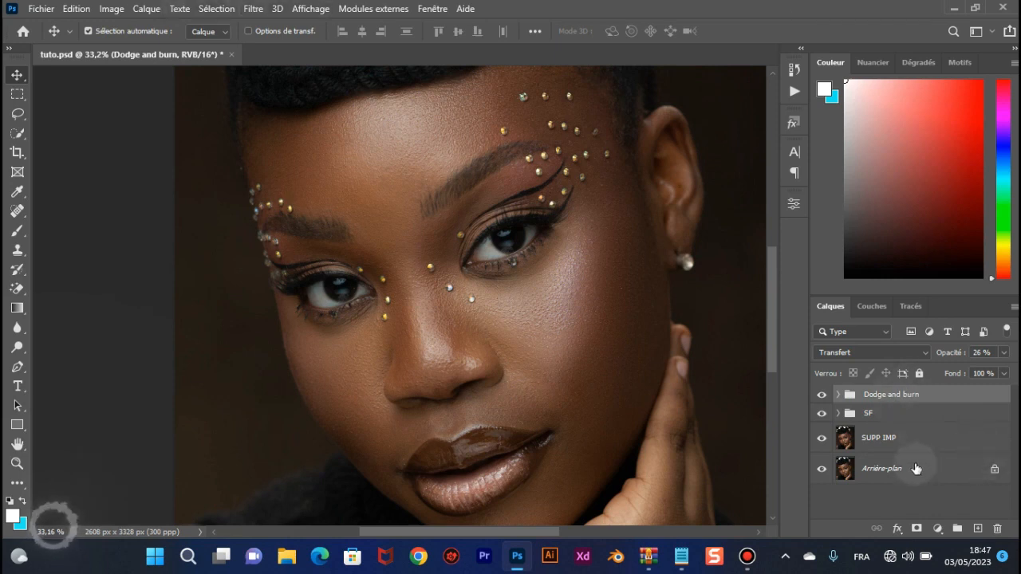
left_click(255, 9)
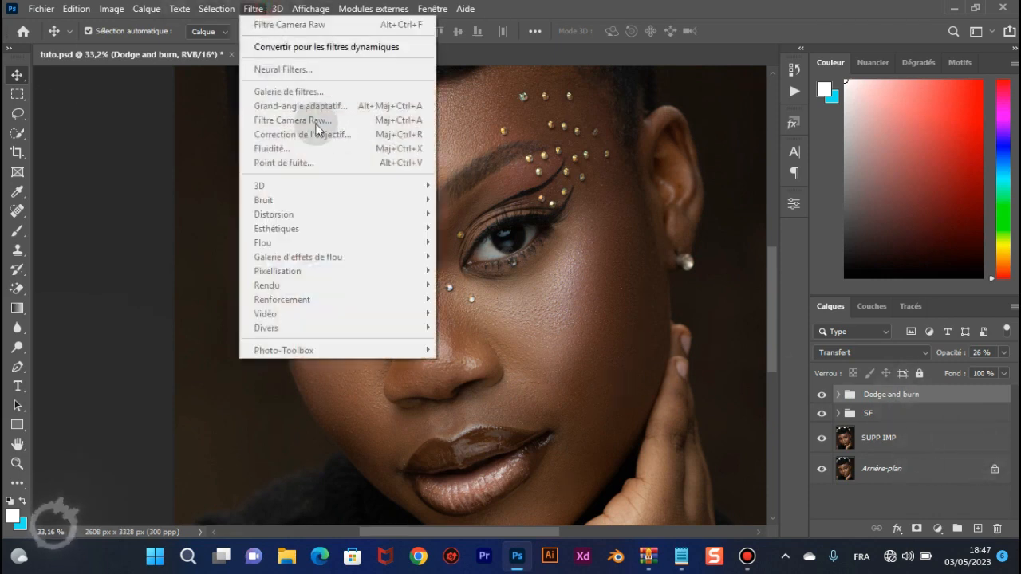
left_click(552, 4)
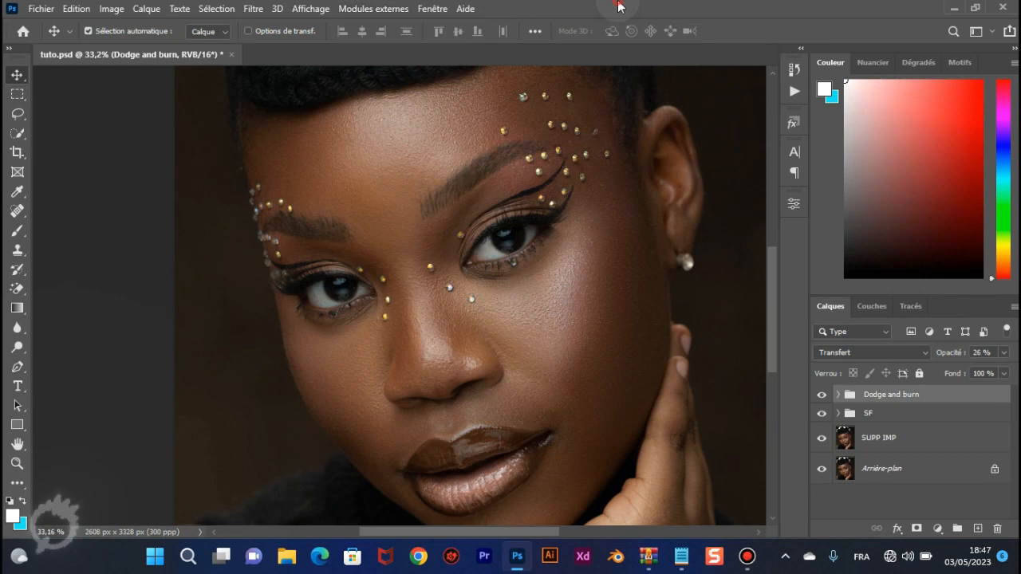
Duplicate the Dodge and burn group, the SF group and the SUPP IMP layer together, and merge the copies into one layer
left_click(926, 444, "shift")
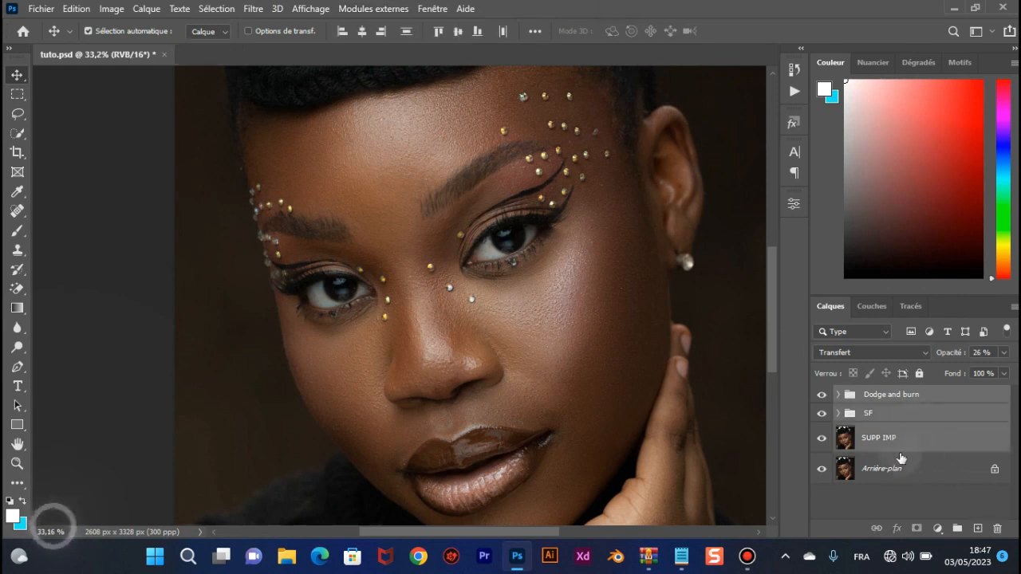
key("ctrl+j")
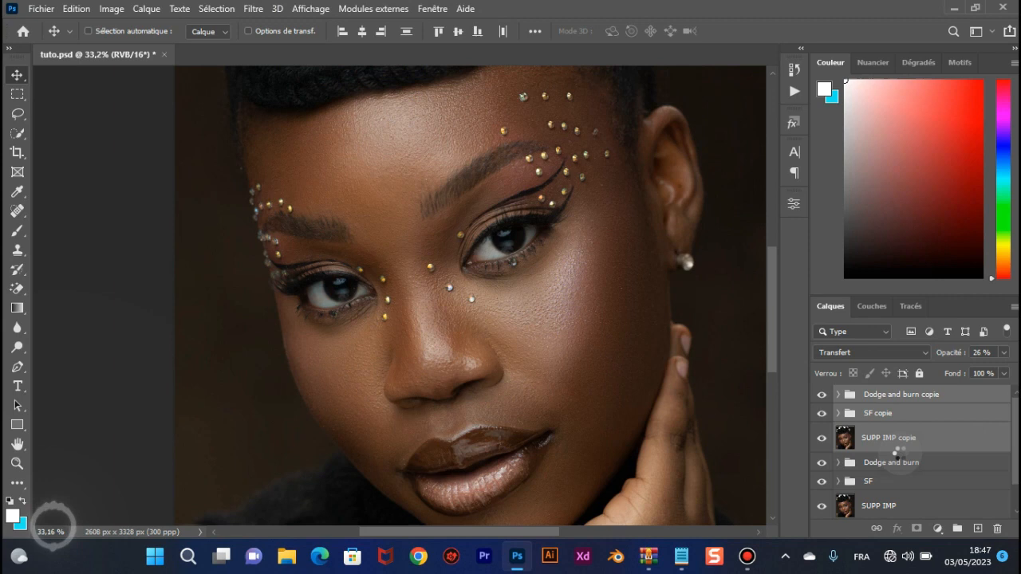
key("ctrl+e")
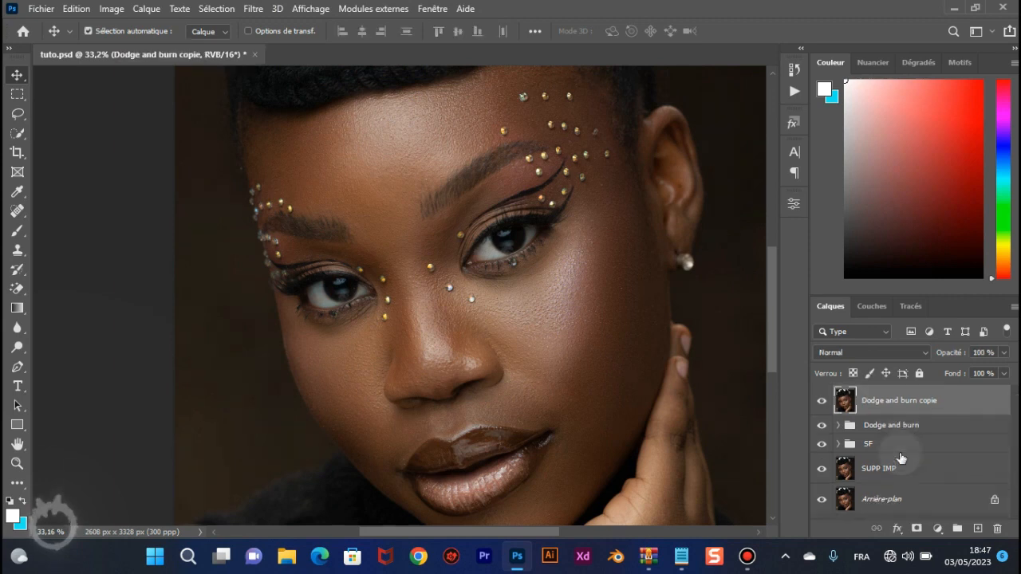
Open the merged copy in the Camera Raw filter and expand the Color Grading wheels
left_click(254, 9)
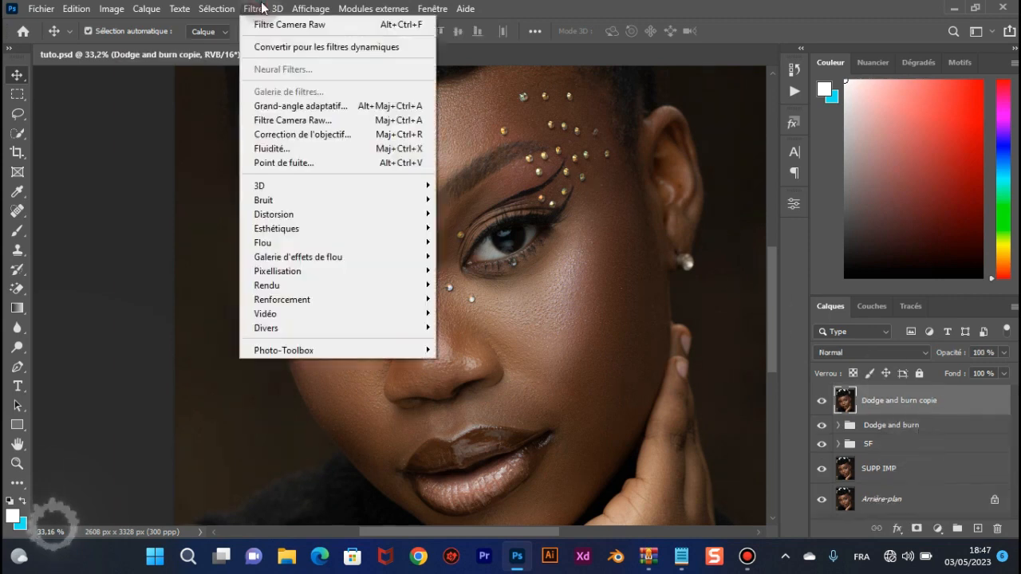
left_click(278, 121)
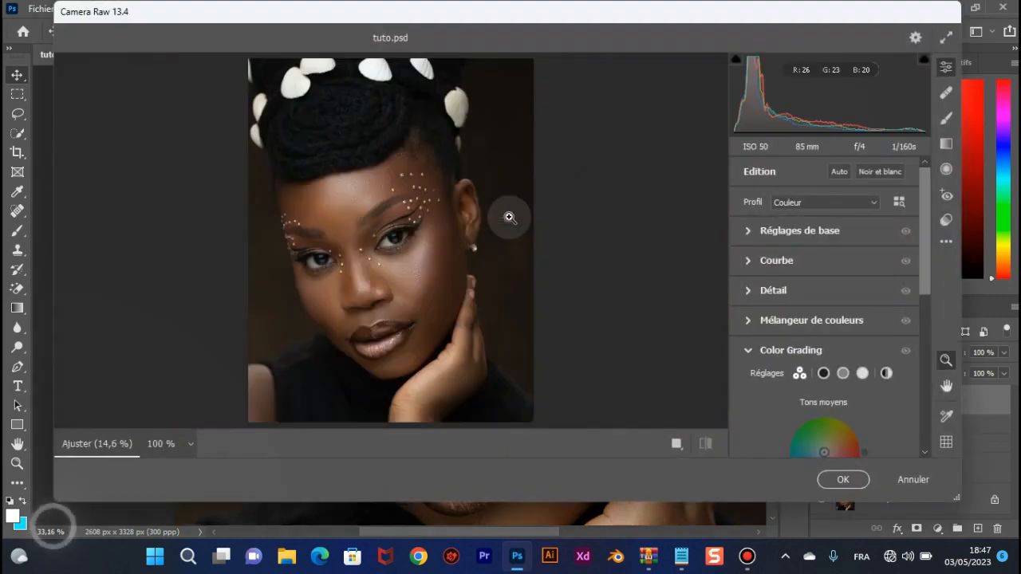
left_click(756, 356)
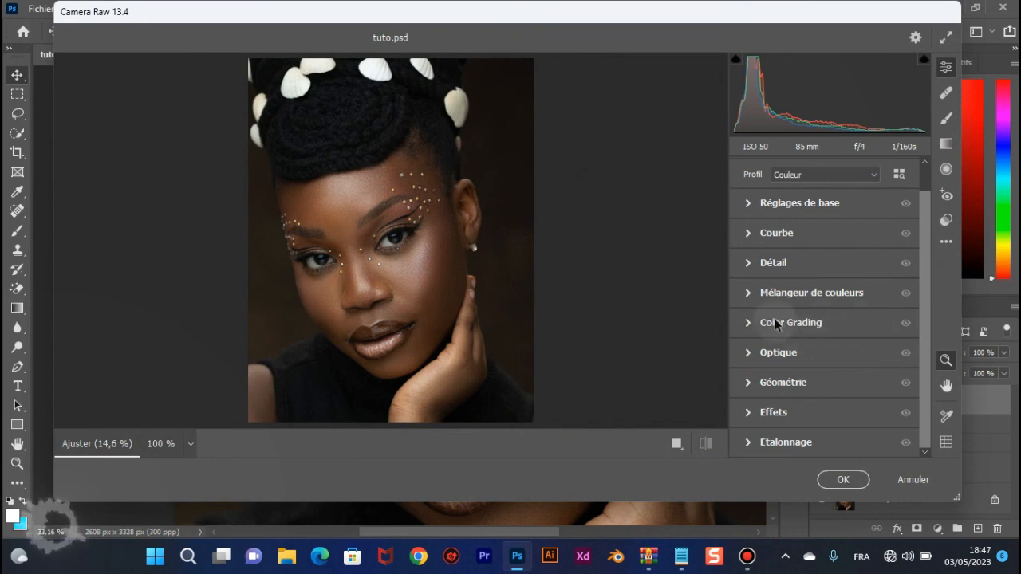
left_click(750, 324)
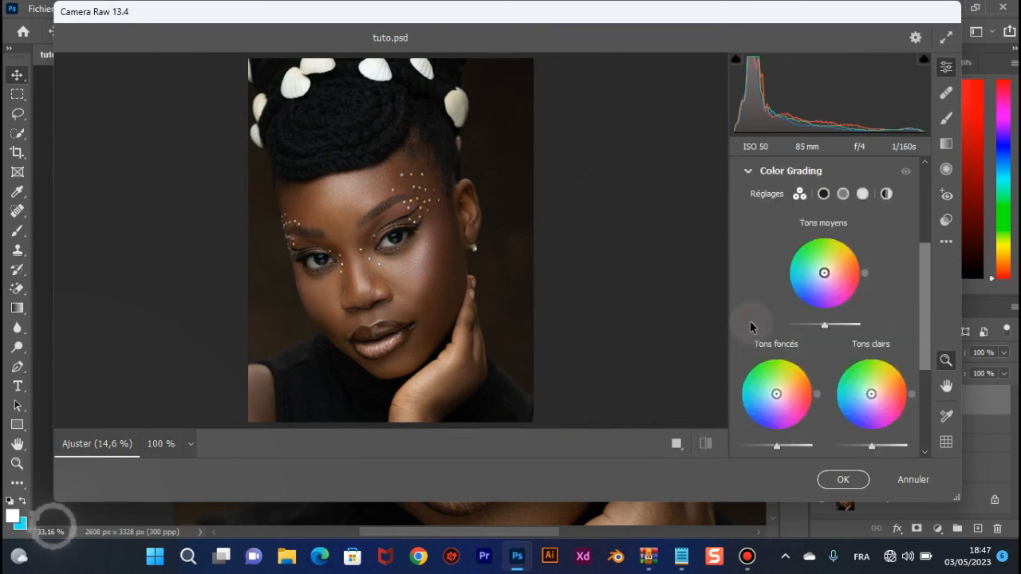
scroll(799, 317, "down", 1)
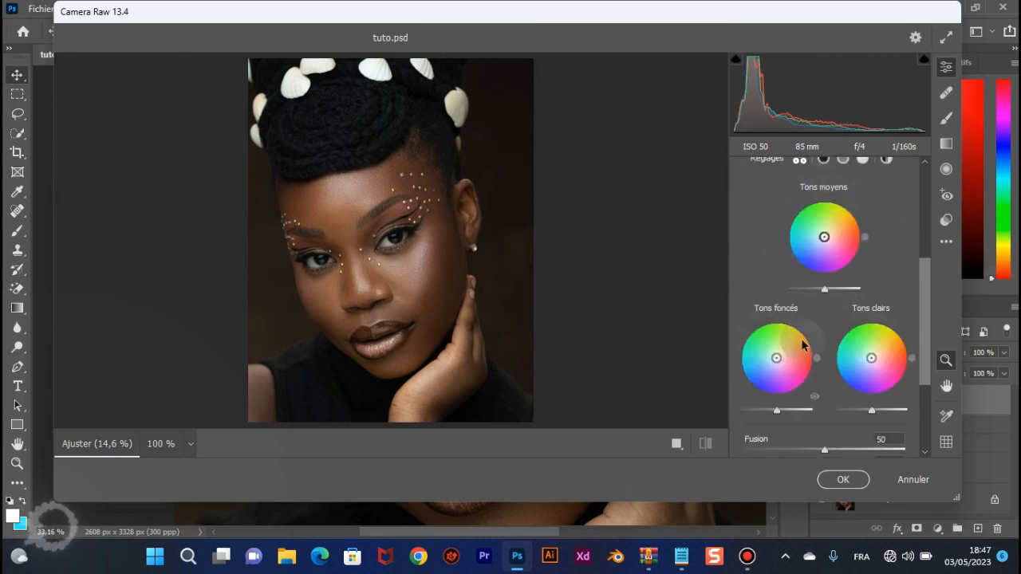
Grade midtones to hue 0, saturation 18, shadows to hue 333, saturation 14, and highlights toward red-orange, and apply the filter
mouse_move(775, 359)
left_mouse_down()
mouse_move(771, 350)
mouse_move(773, 364)
left_mouse_up()
left_click_drag(823, 237, 830, 240)
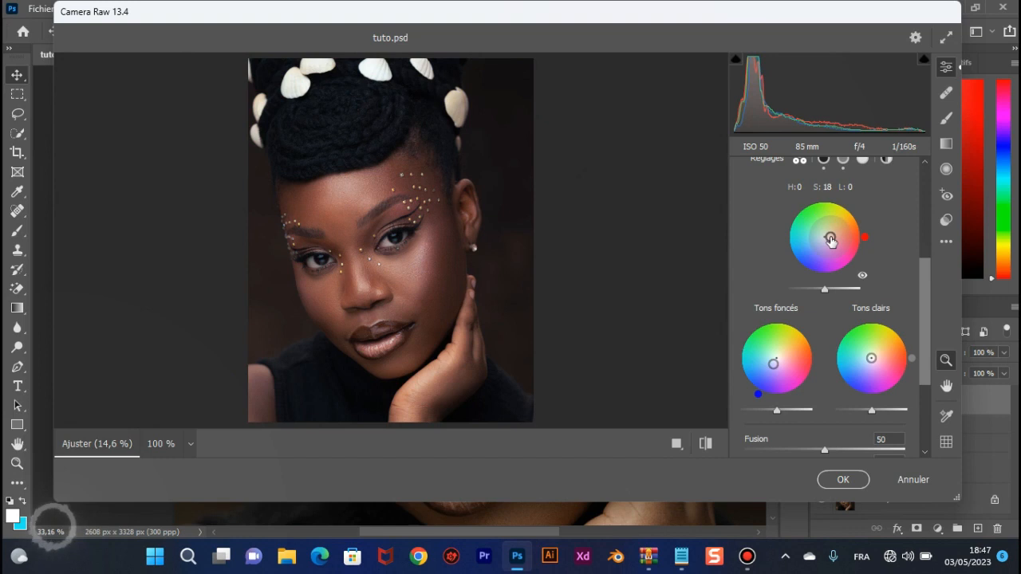
left_click_drag(871, 358, 883, 357)
mouse_move(773, 364)
left_mouse_down()
mouse_move(788, 366)
mouse_move(780, 360)
left_mouse_up()
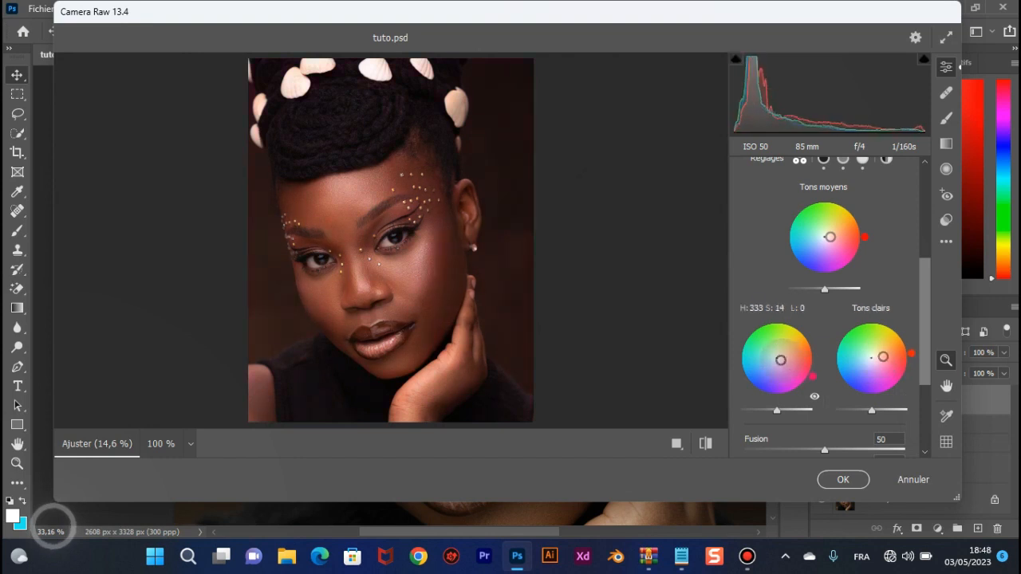
left_click(842, 478)
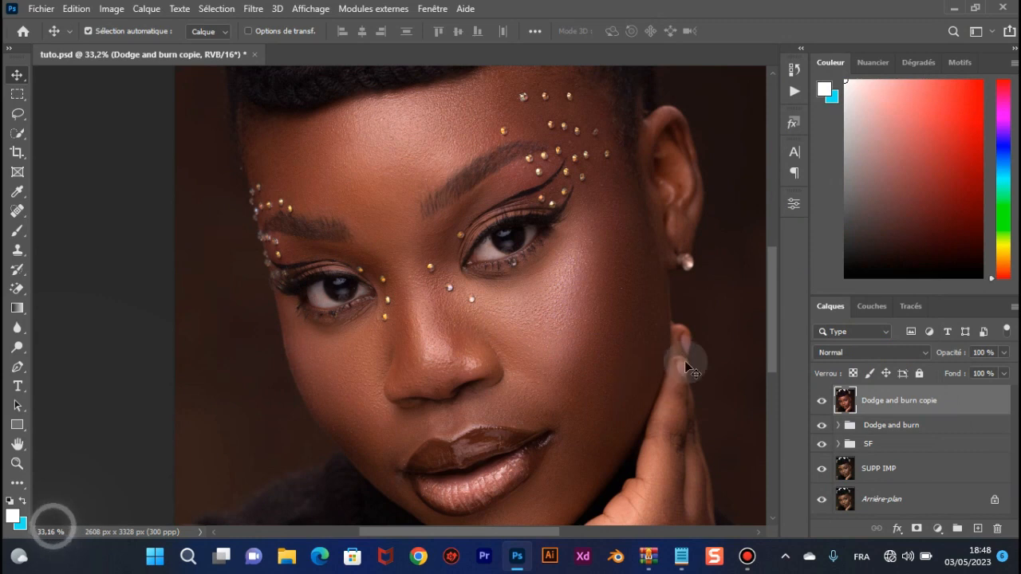
Compare the portrait with the color-graded merged layer hidden and shown
left_click(823, 404)
left_click(822, 403)
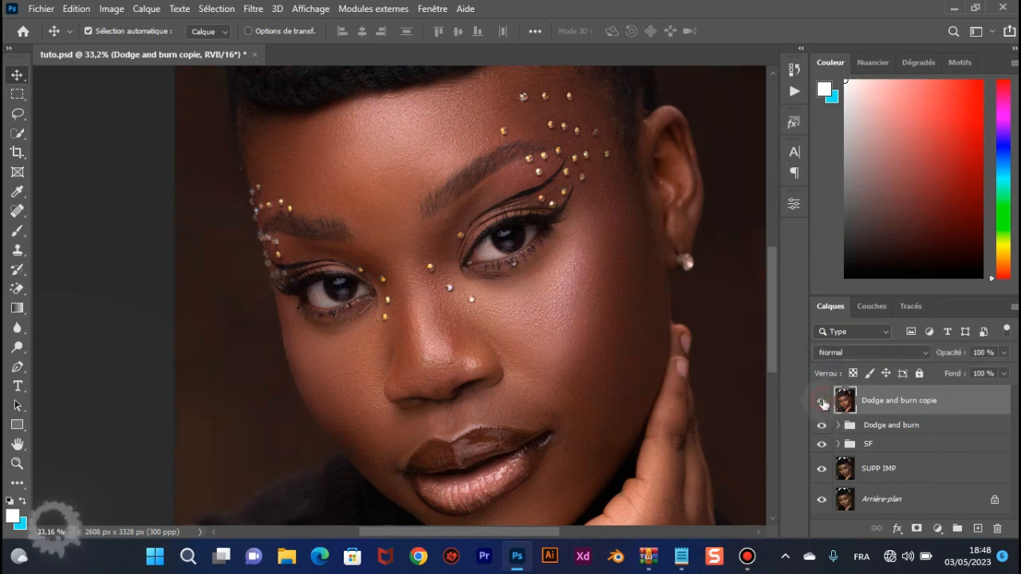
left_click(823, 404)
left_click(823, 403)
left_click(823, 404)
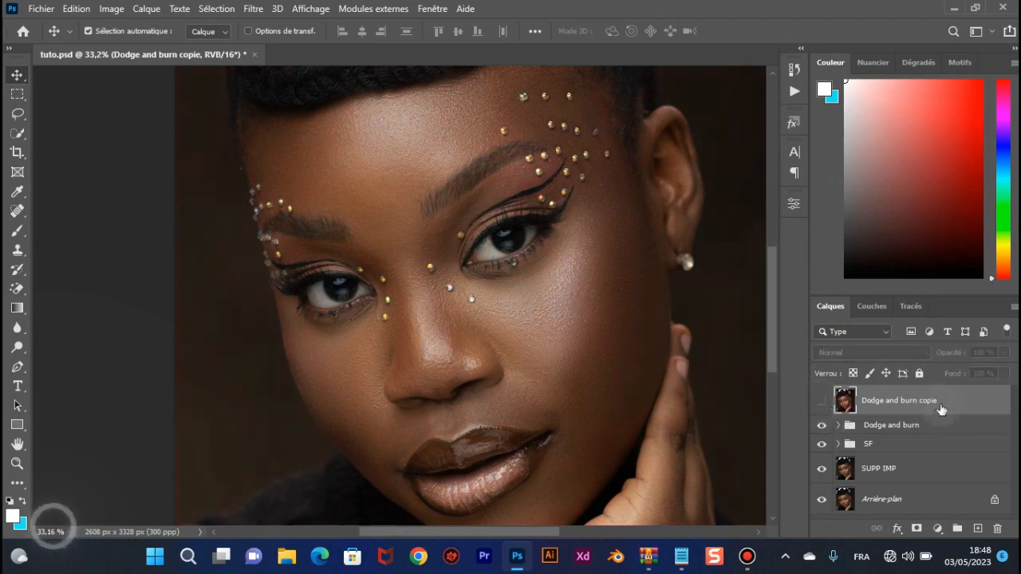
Undo the Camera Raw color grading on the merged layer
key("ctrl+z")
key("ctrl+z")
key("ctrl+z")
key("ctrl+z")
key("ctrl+z")
key("ctrl+z")
key("ctrl+z")
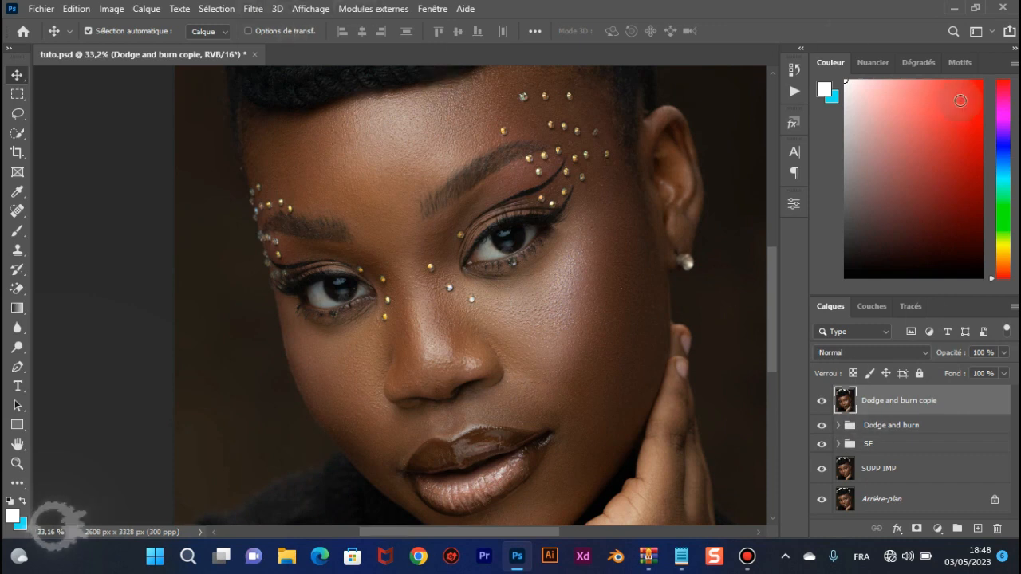
Add a Gradient Map adjustment layer above the merged copy and set its gradient's first color stop to bright orange
left_click(938, 529)
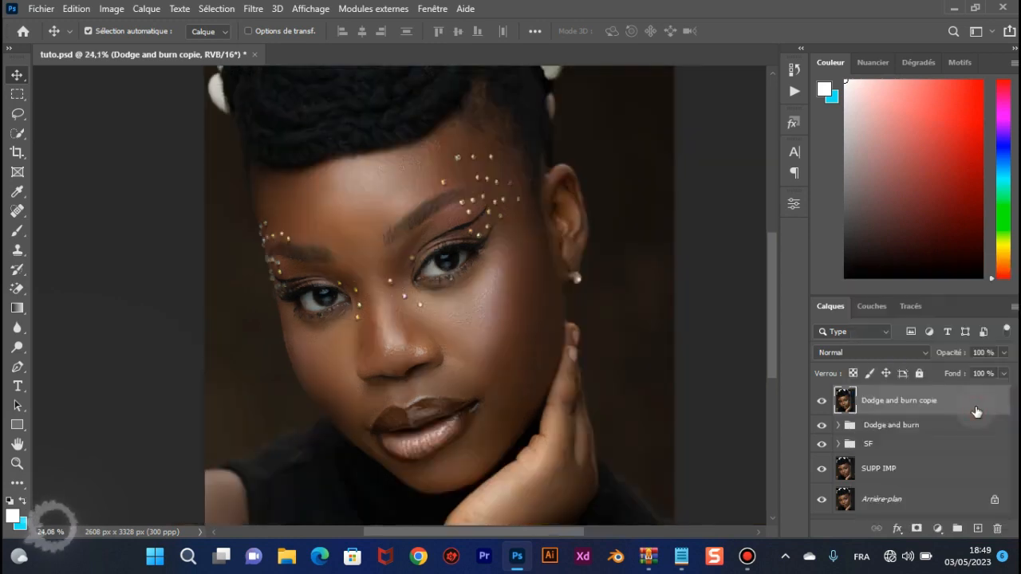
left_click(937, 529)
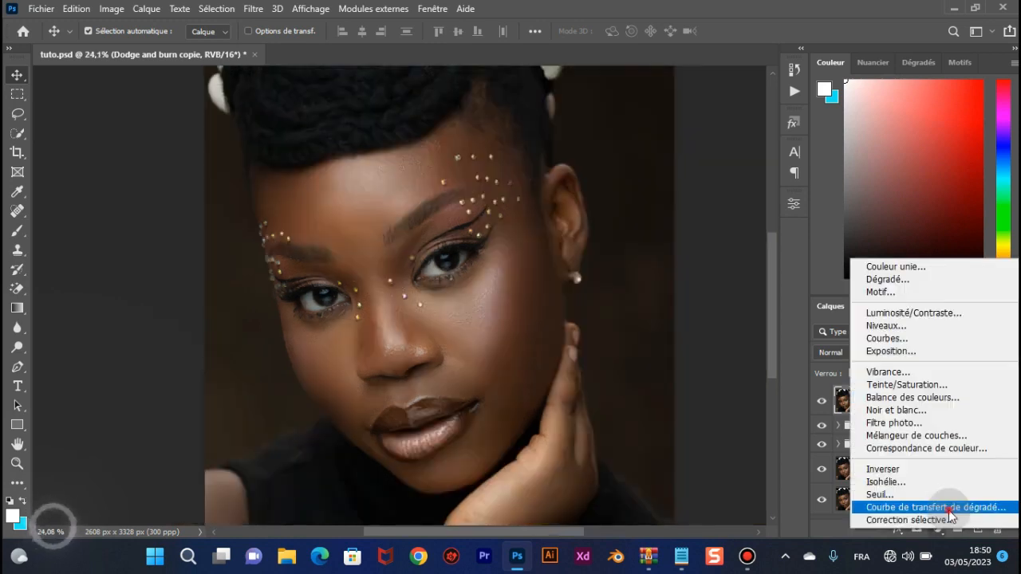
left_click(948, 509)
left_click(629, 251)
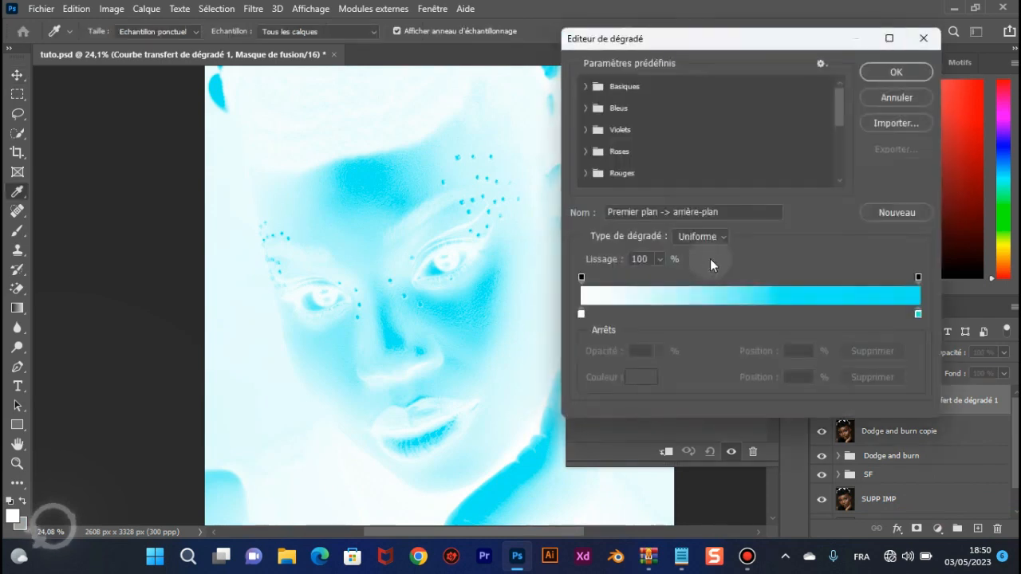
left_click(580, 314)
left_click(650, 381)
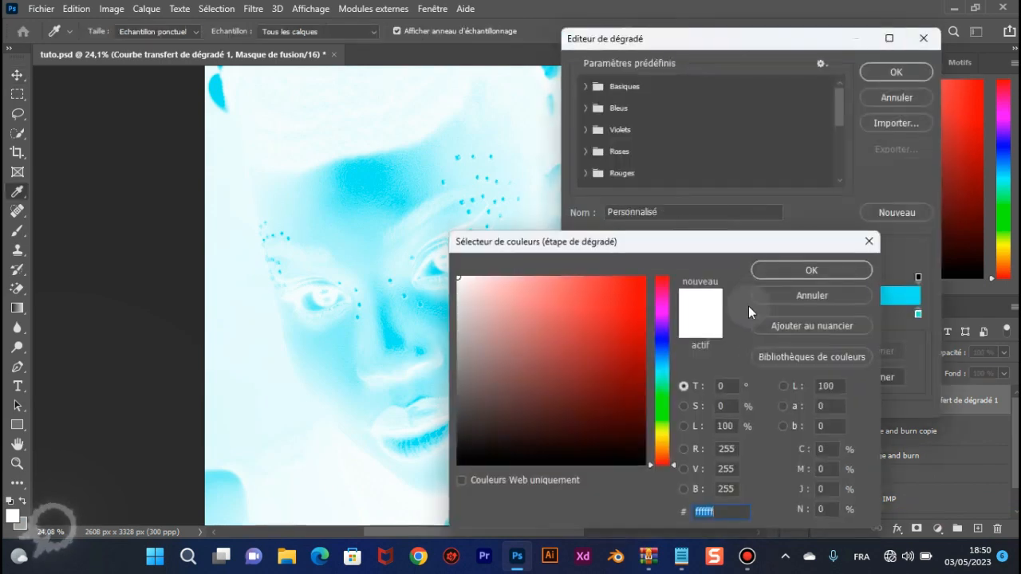
left_click_drag(670, 437, 667, 451)
left_click_drag(634, 335, 707, 261)
left_click(812, 269)
Set the gradient's end color stop to dark reddish brown, accept the gradient and reverse it
left_click(918, 314)
left_click(641, 377)
left_click_drag(662, 368, 661, 441)
left_click_drag(609, 346, 648, 401)
left_click_drag(665, 442, 668, 455)
left_click(794, 270)
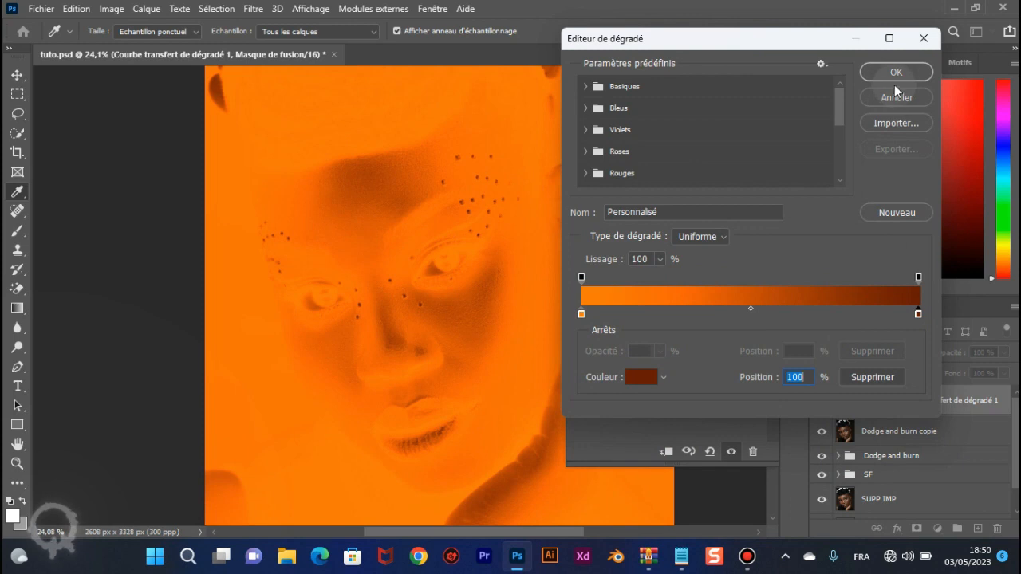
left_click(894, 74)
left_click(574, 282)
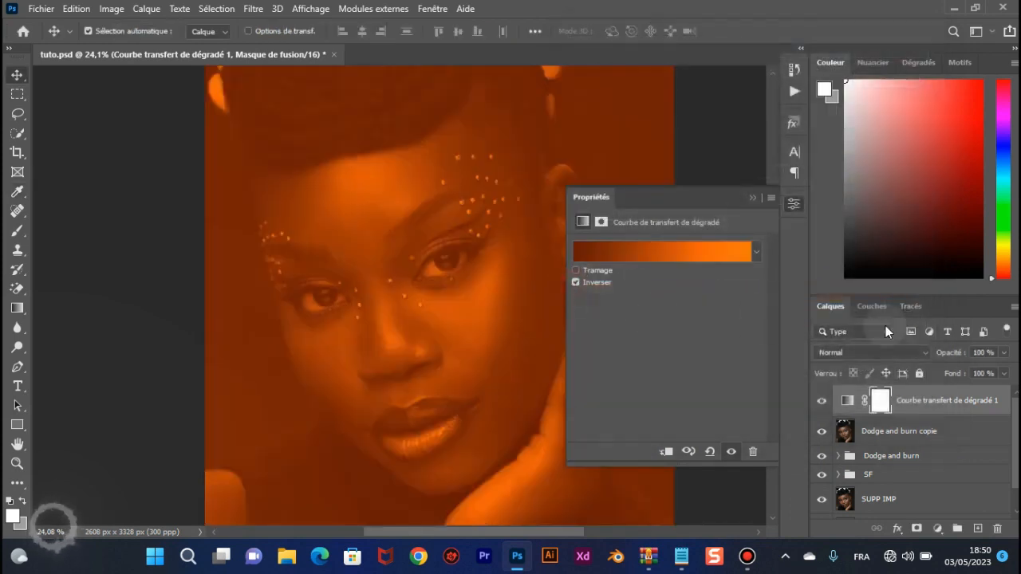
Blend the gradient map layer in Soft Light (Lumière tamisée) mode and lower its opacity to 27%
left_click(901, 357)
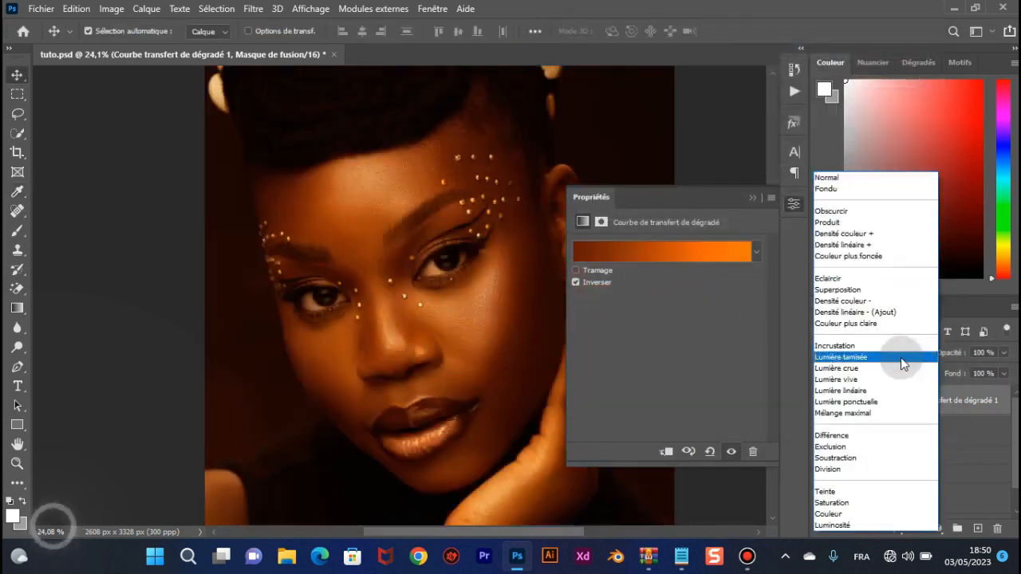
left_click(900, 357)
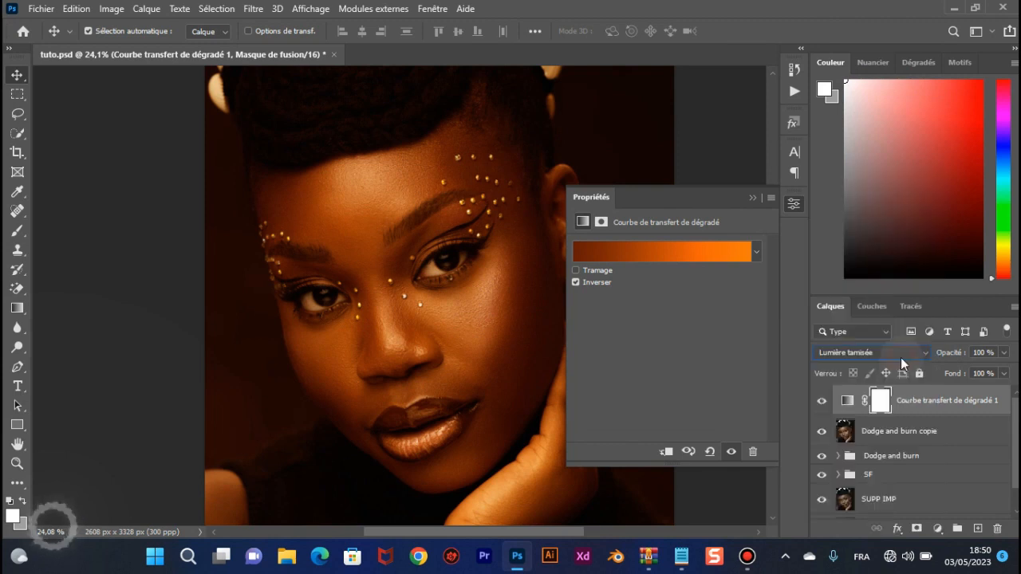
left_click(1004, 353)
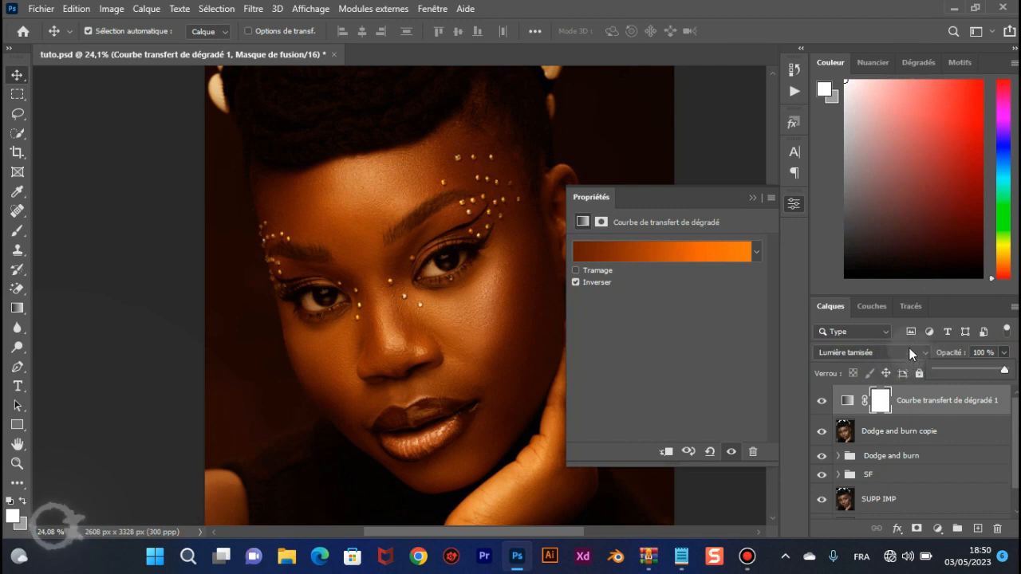
left_click_drag(969, 369, 947, 369)
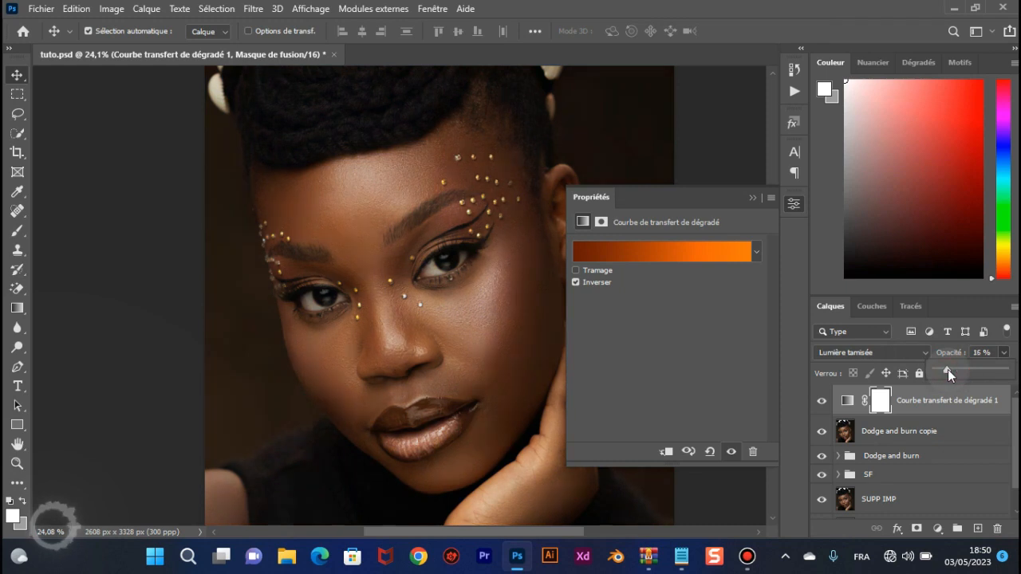
Toggle the gradient map layer's visibility to compare the portrait with and without the warm toning
left_click(822, 408)
left_click(821, 407)
left_click(821, 408)
left_click(821, 408)
left_click(821, 408)
left_click(822, 407)
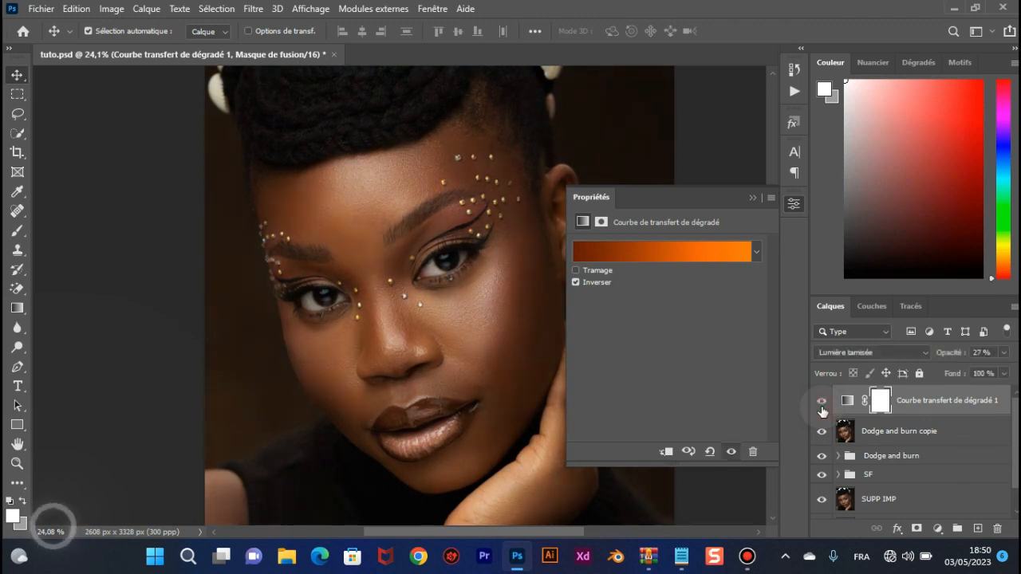
Close the adjustment's properties and delete the gradient map layer
left_click(752, 198)
left_click(1000, 409)
key("Delete")
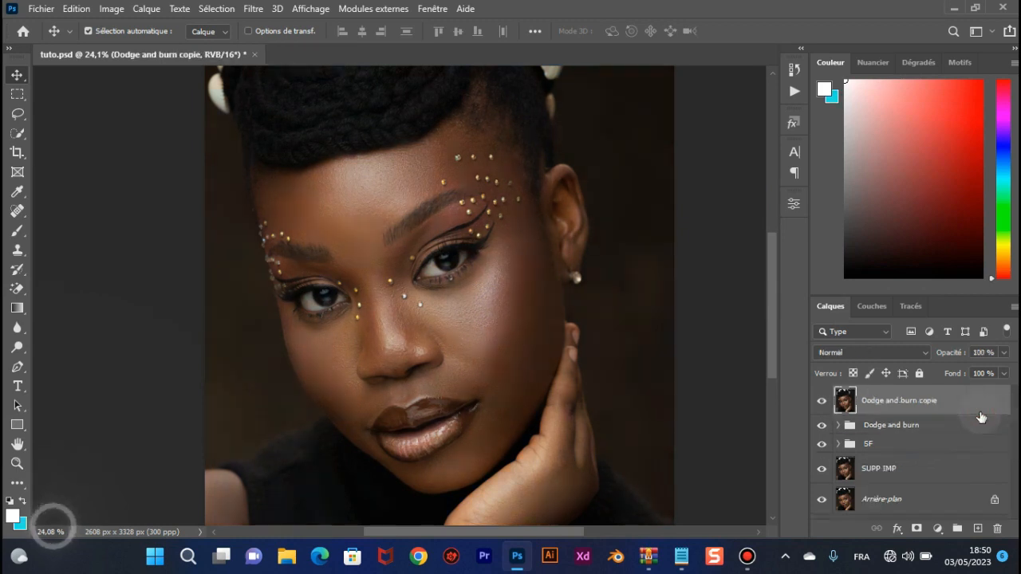
left_click(981, 417)
left_click(253, 9)
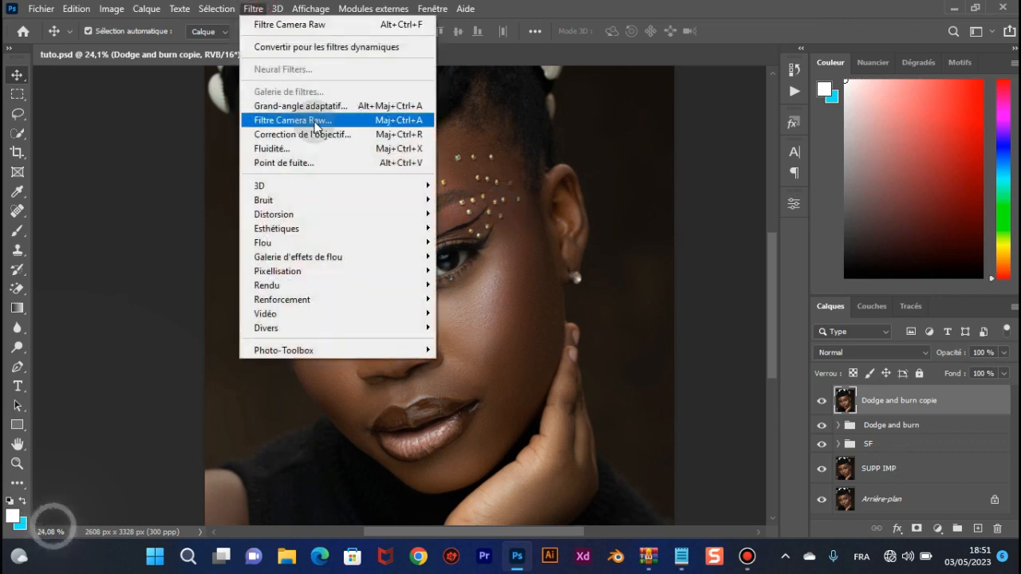
left_click(600, 7)
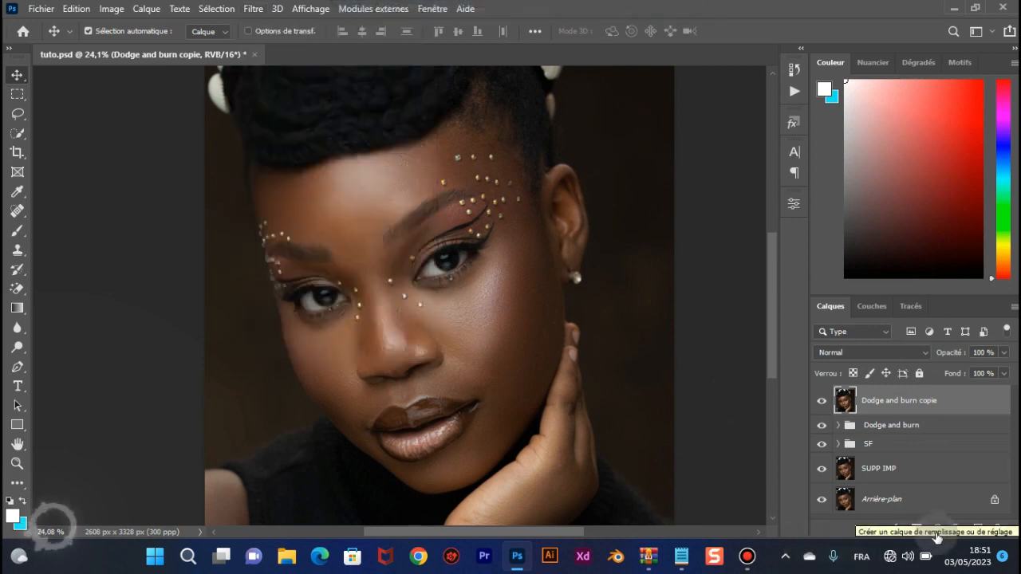
Duplicate the merged portrait layer and add a Gradient Map adjustment layer above the new copy
key("ctrl")
key("ctrl+j")
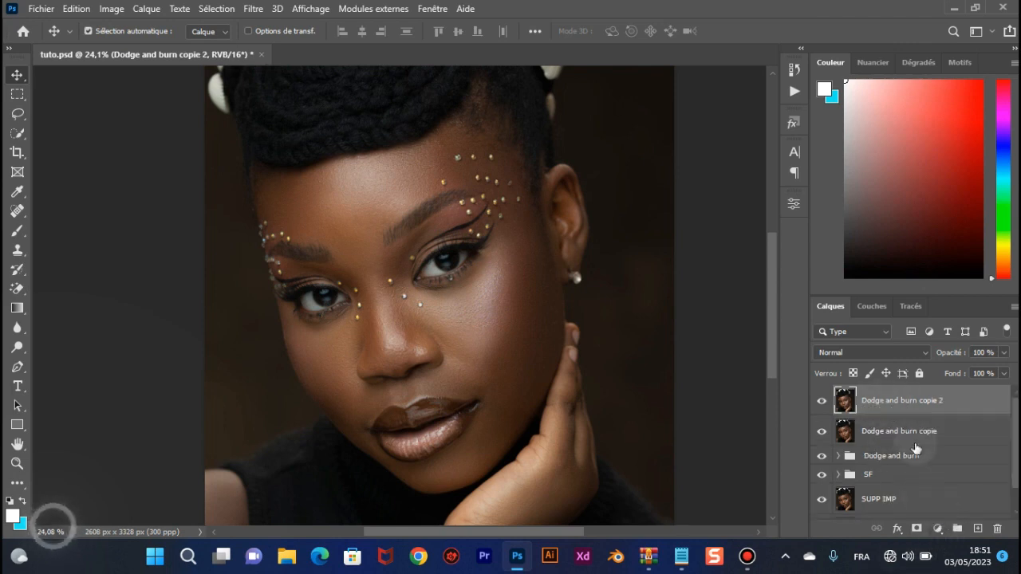
left_click(934, 527)
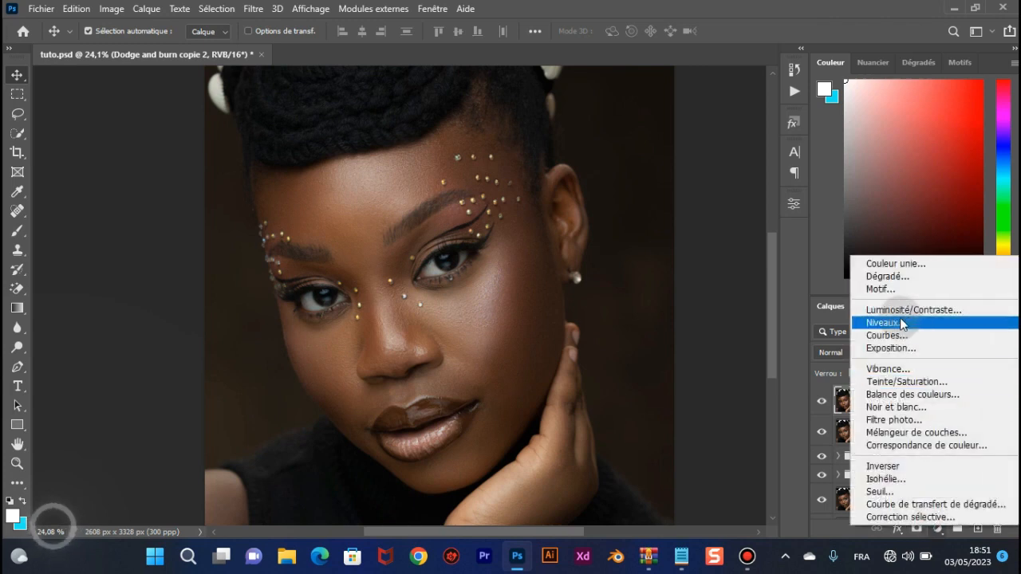
left_click(955, 505)
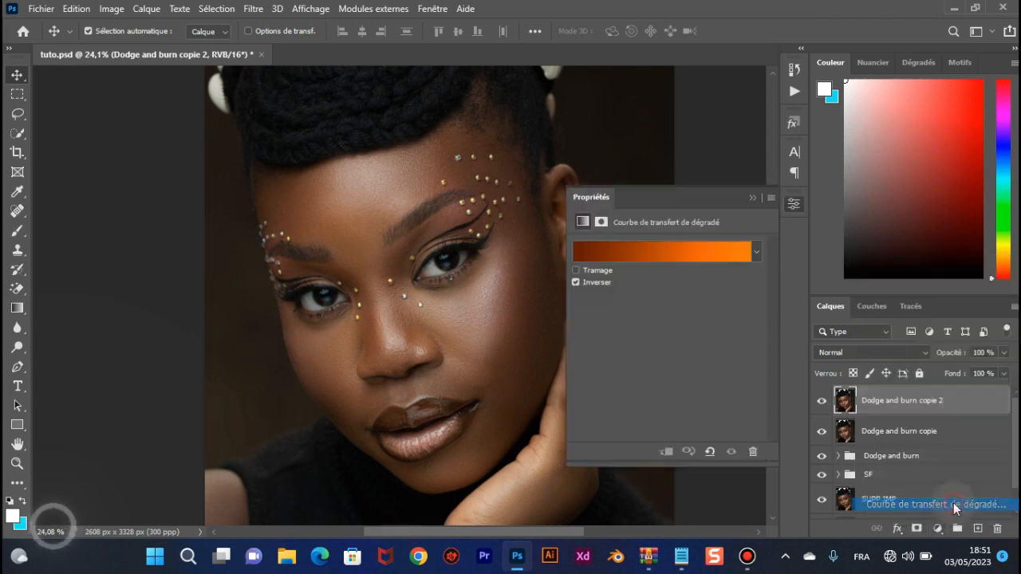
Edit the adjustment's gradient and set its starting color stop to orange ff9600
left_click(605, 249)
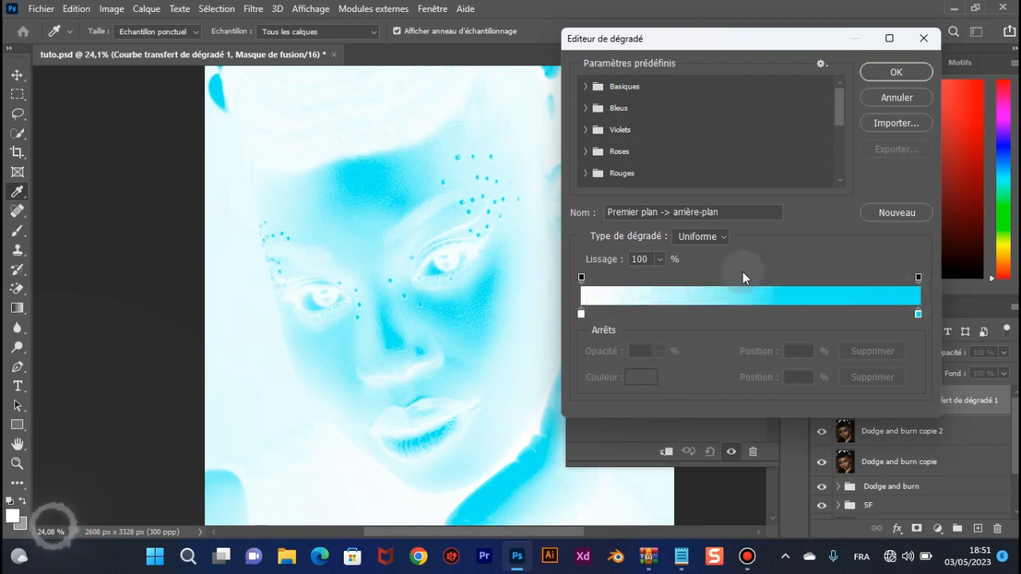
left_click(580, 314)
left_click(638, 378)
left_click_drag(666, 322, 674, 452)
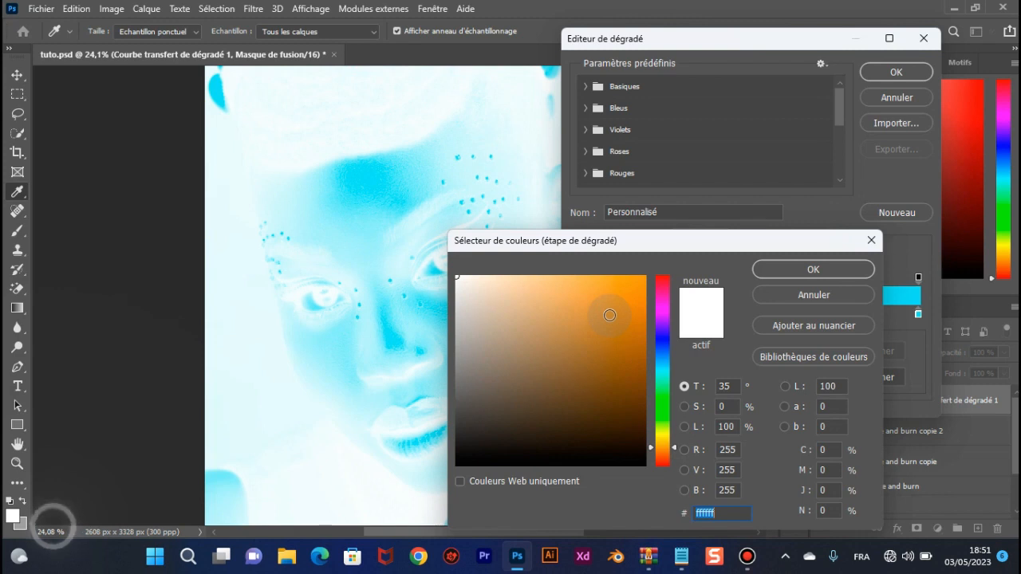
type("ff9600")
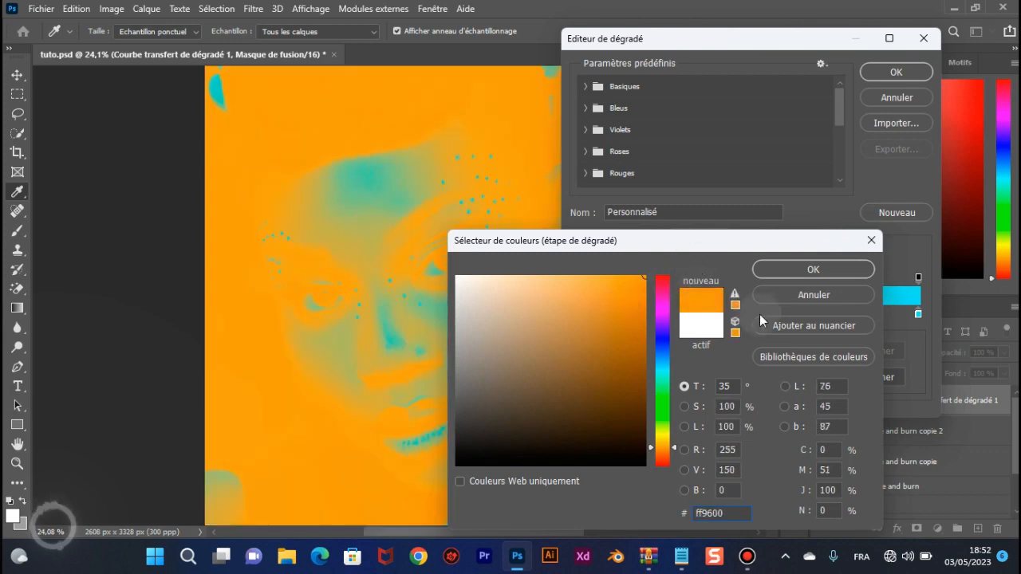
left_click(810, 270)
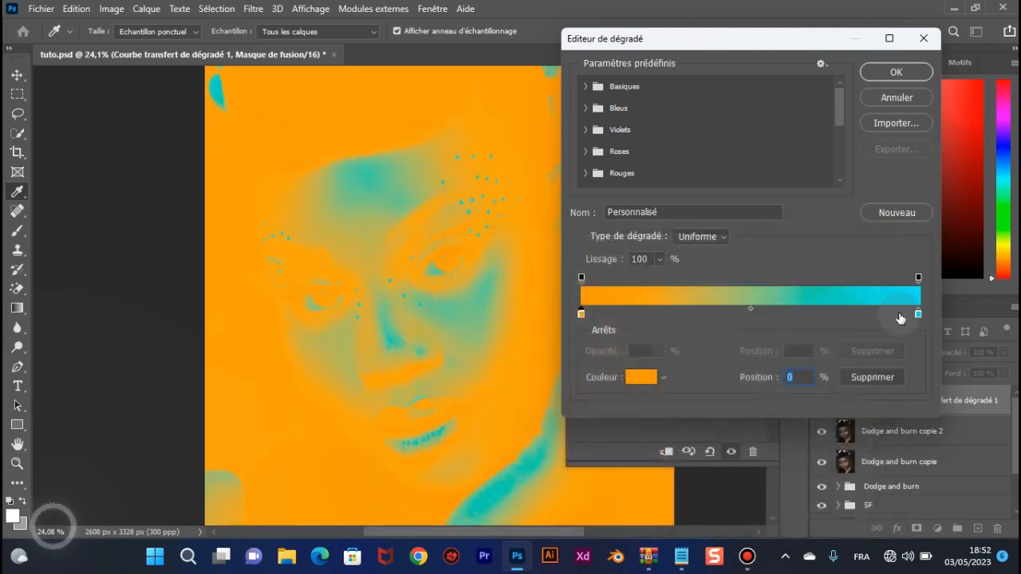
Set the gradient's end color stop to dark red-brown 631c00 and accept the edited gradient
left_click(918, 314)
left_click(642, 378)
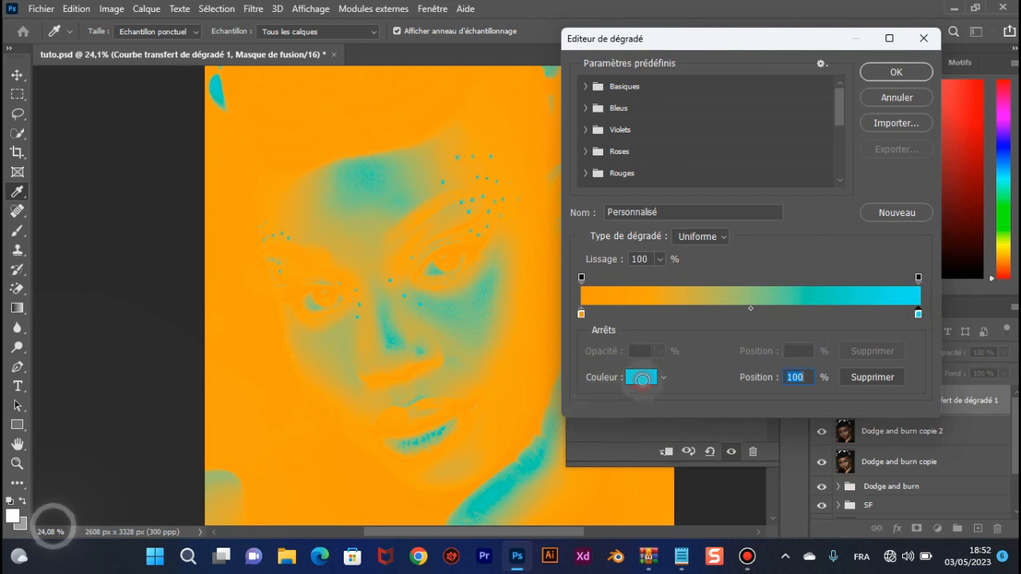
left_click(273, 387)
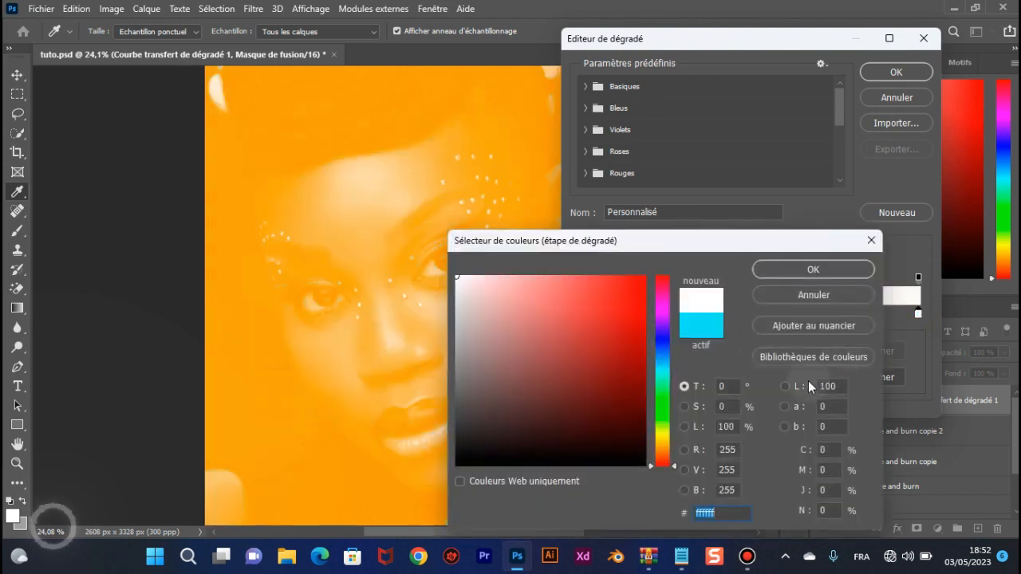
left_click(658, 457)
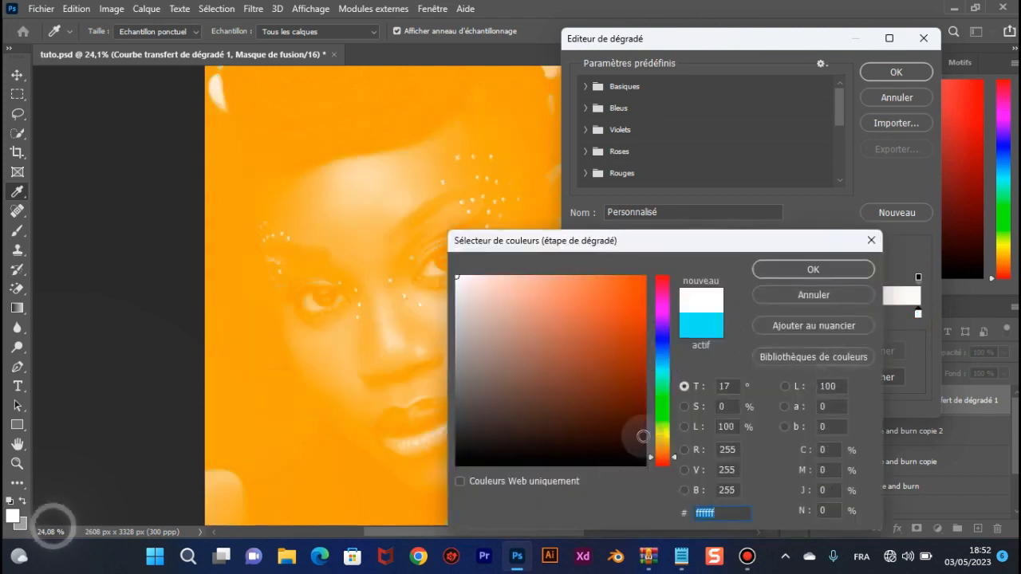
left_click_drag(635, 401, 663, 390)
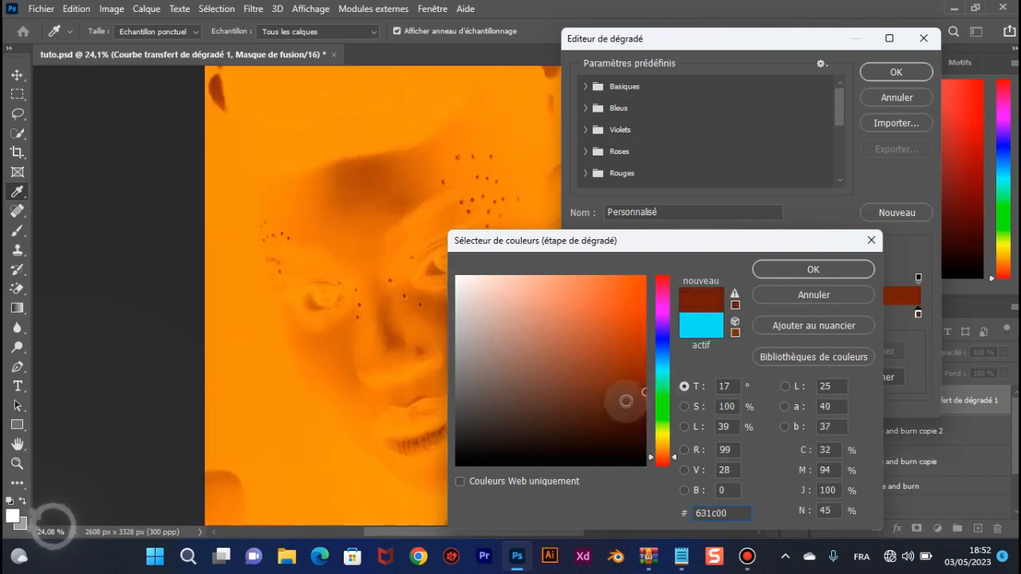
left_click(771, 268)
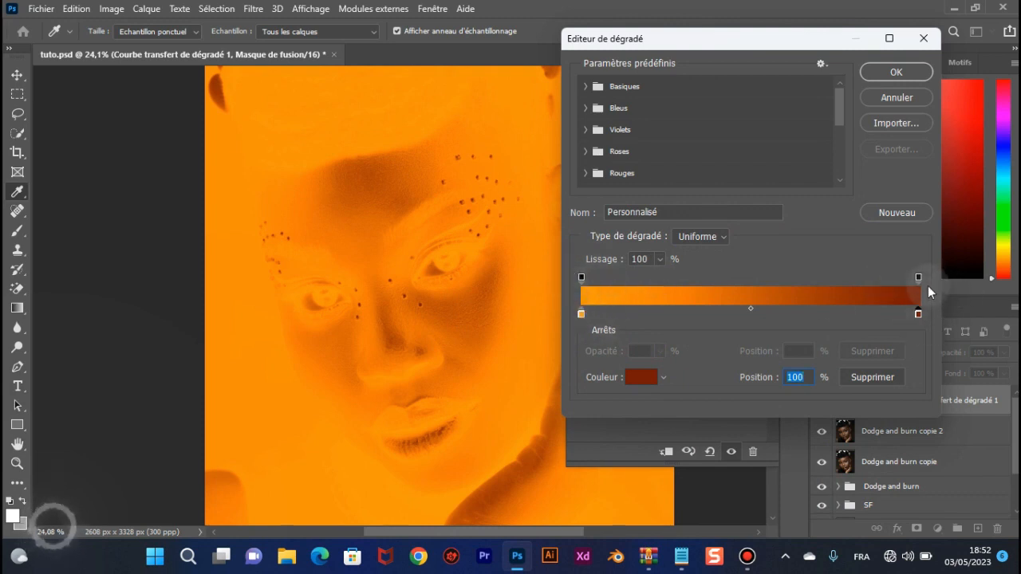
left_click(910, 72)
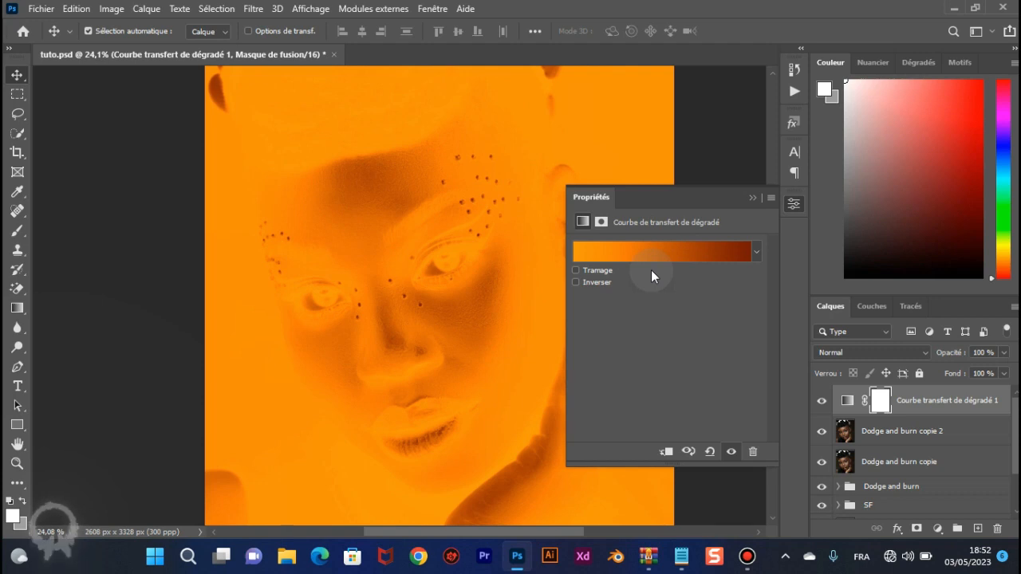
Reverse the gradient map and blend its layer in Soft Light (Lumière tamisée) mode
left_click(591, 284)
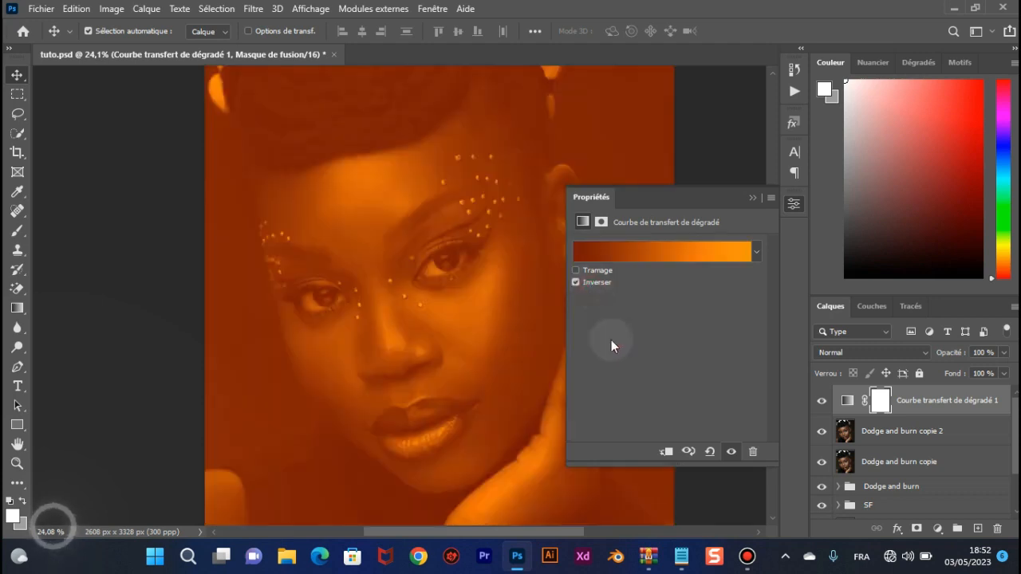
left_click(866, 355)
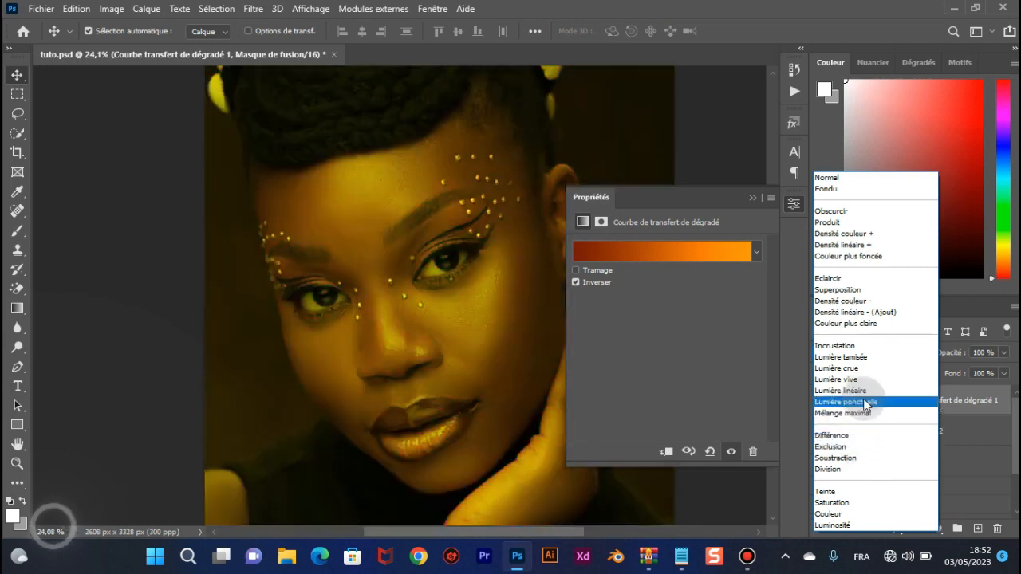
left_click(855, 359)
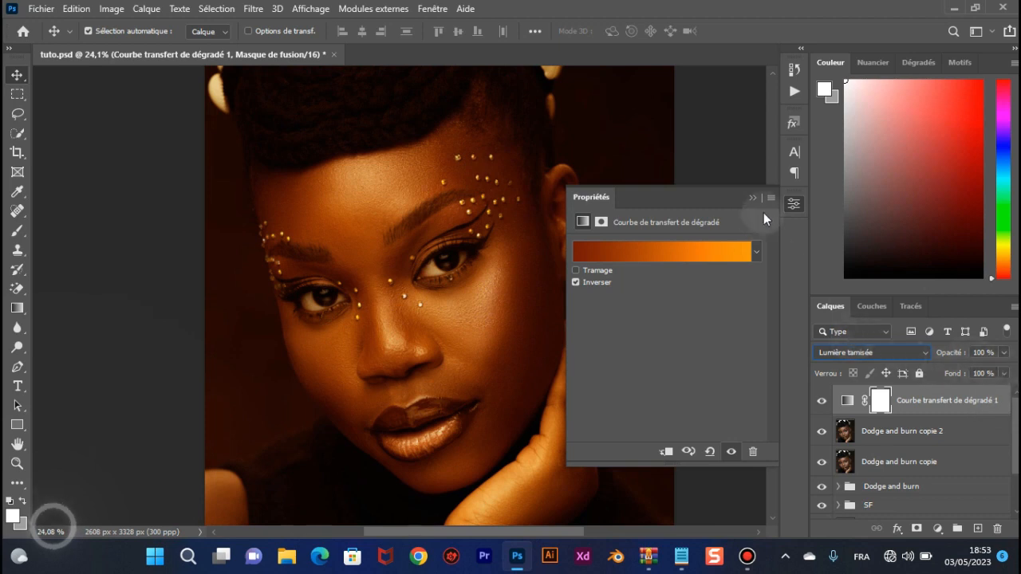
Close the adjustment's properties and lower the gradient map layer's fill to 39% and opacity to 47%
left_click(756, 198)
left_click(1003, 373)
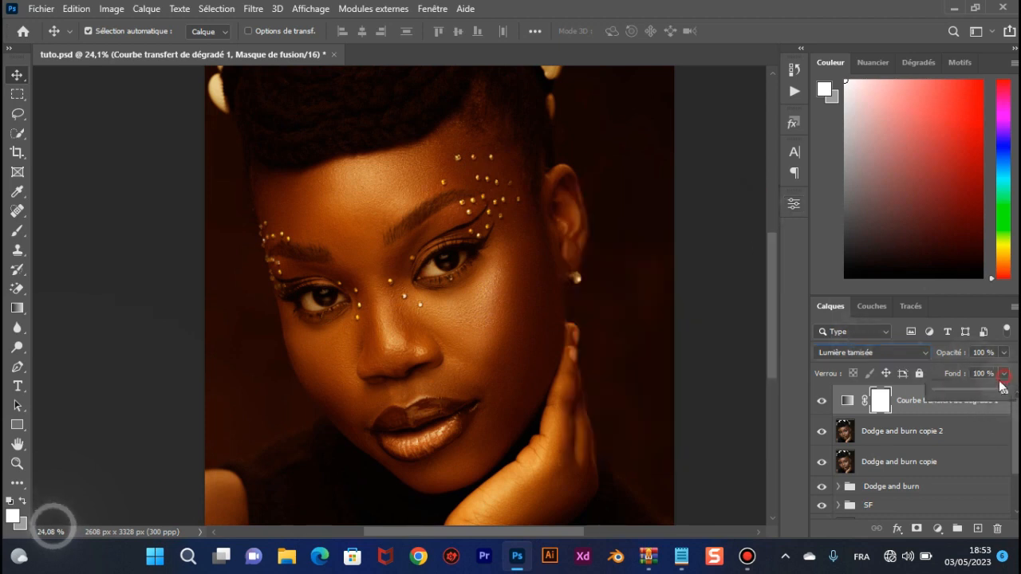
left_click_drag(969, 392, 964, 394)
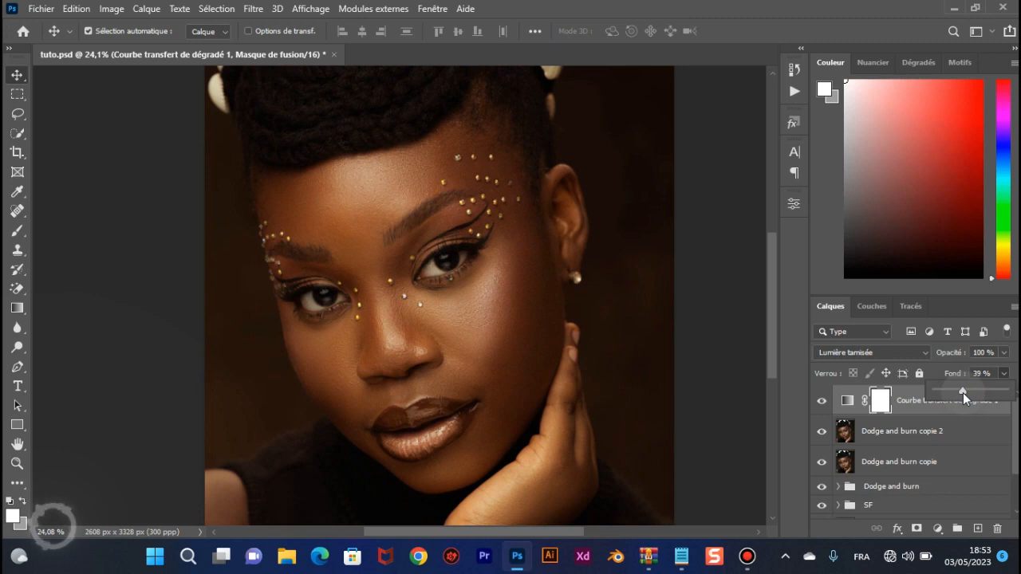
left_click(1004, 354)
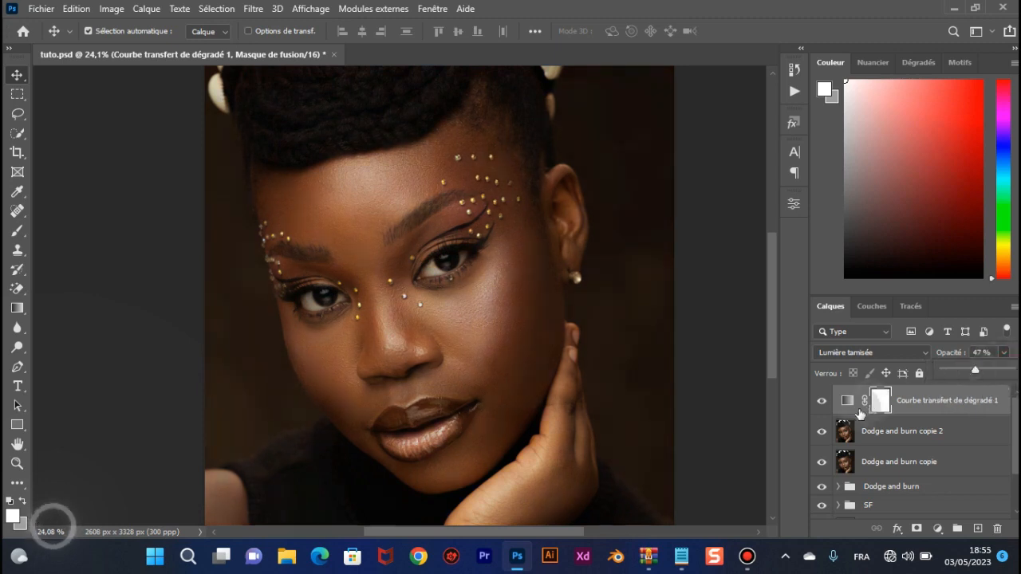
Toggle the gradient map layer's visibility to compare the portrait before and after the orange-brown grading
left_click(819, 404)
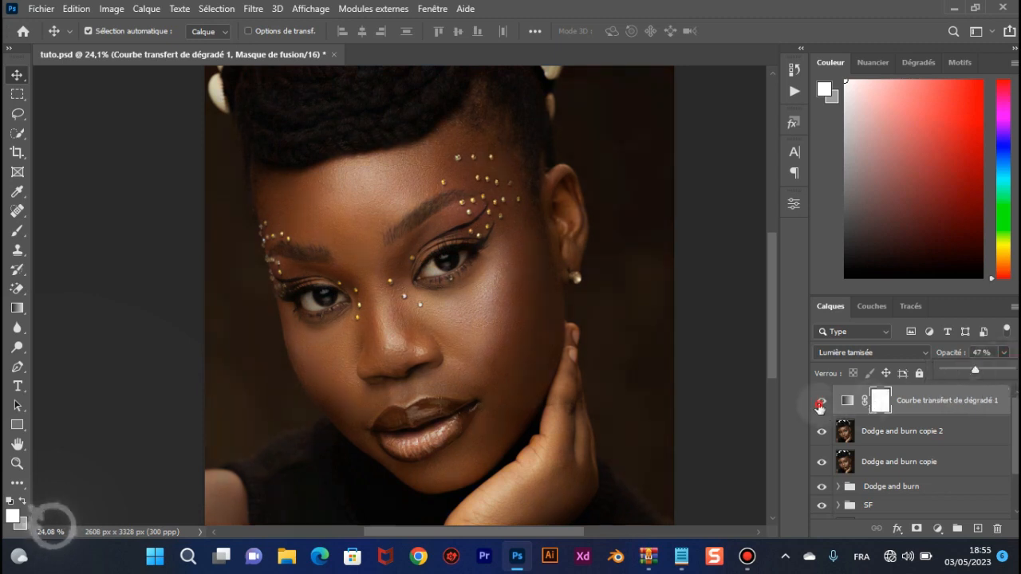
left_click(819, 405)
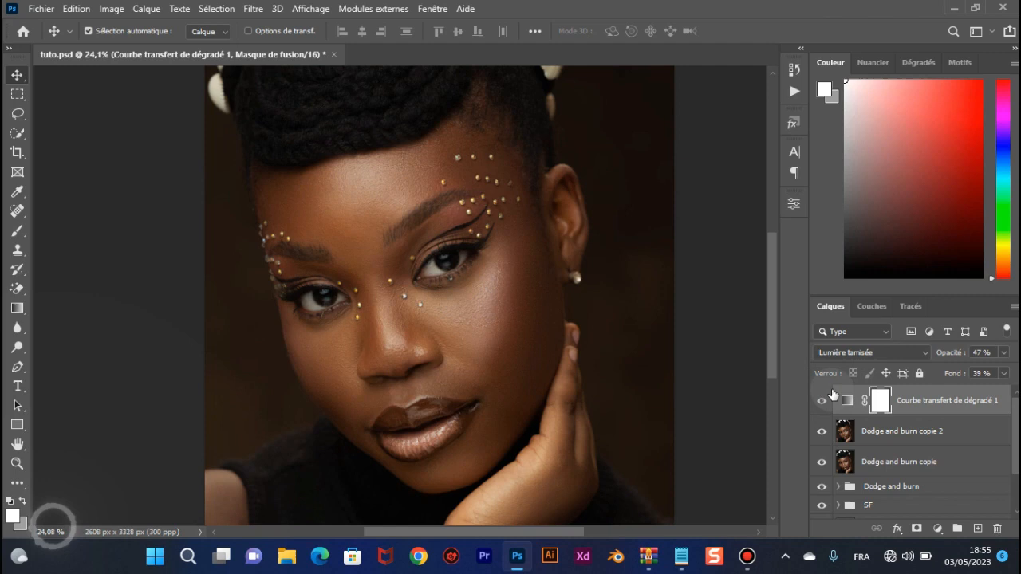
scroll(437, 281, "down", 2)
scroll(437, 281, "up", 3)
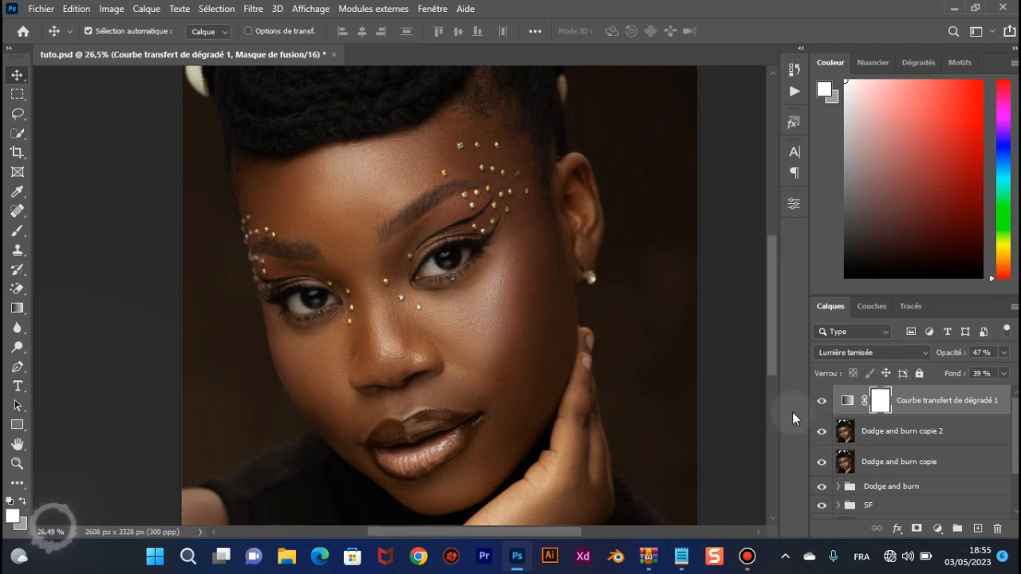
left_click(821, 401)
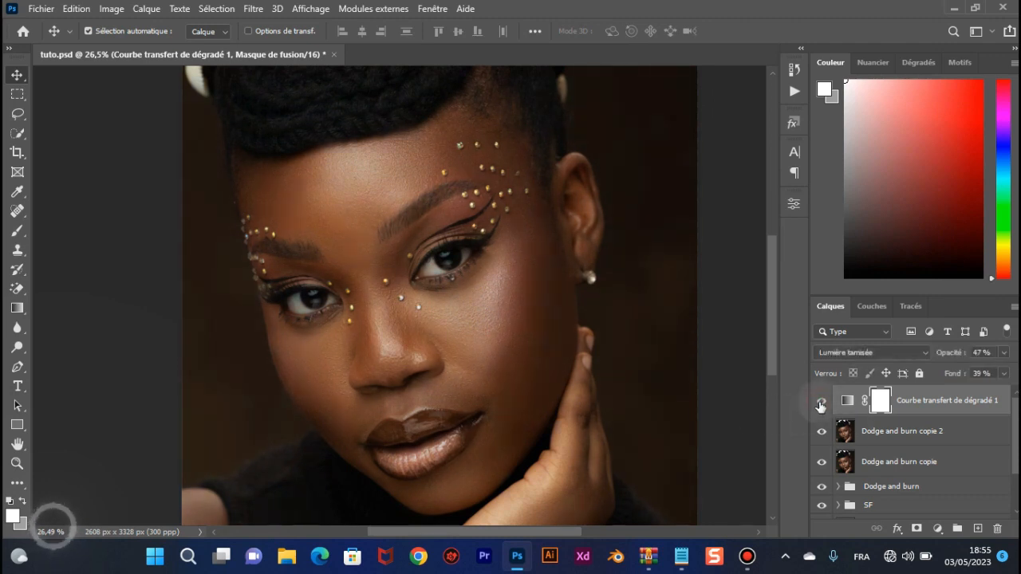
Add a Curves adjustment layer above the gradient map and pull its white and black points slightly inward
left_click(937, 529)
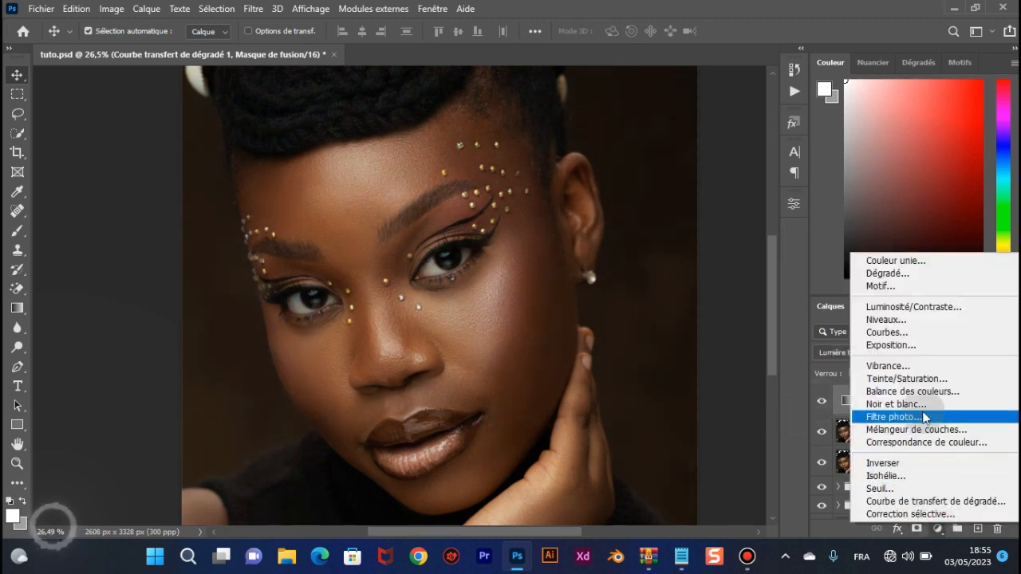
left_click(915, 333)
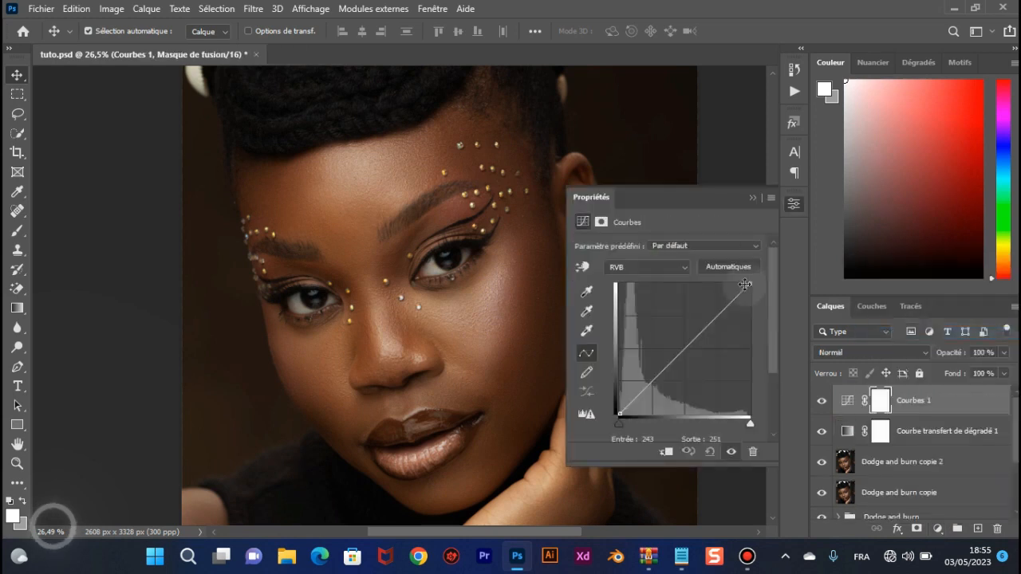
left_click_drag(748, 283, 746, 284)
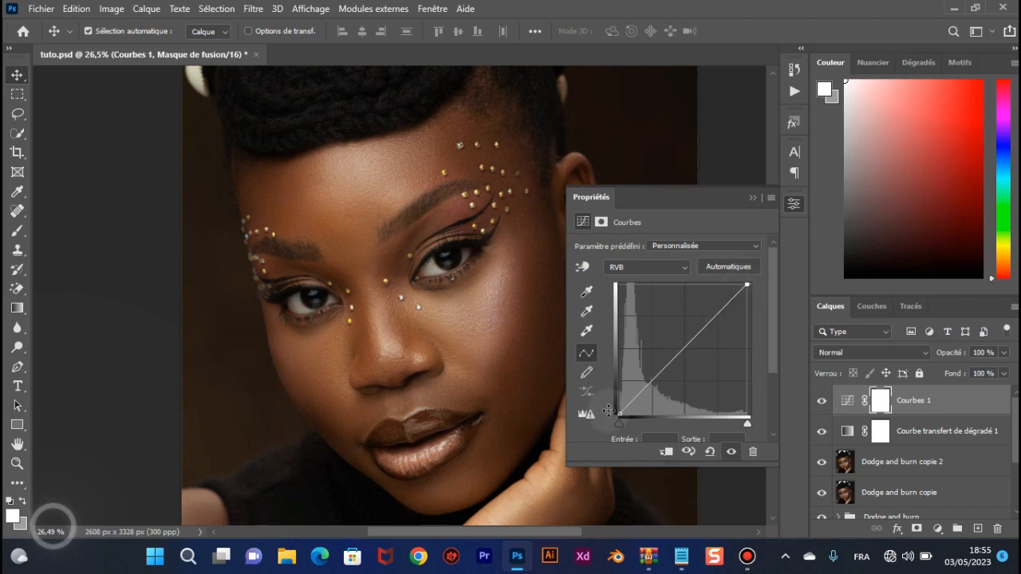
left_click_drag(619, 416, 619, 415)
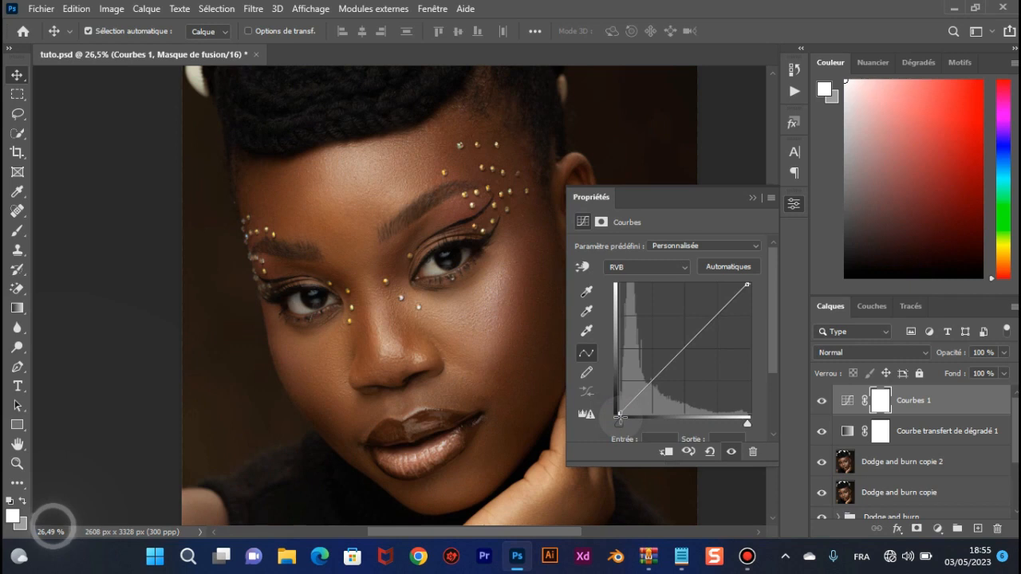
left_click_drag(619, 416, 620, 416)
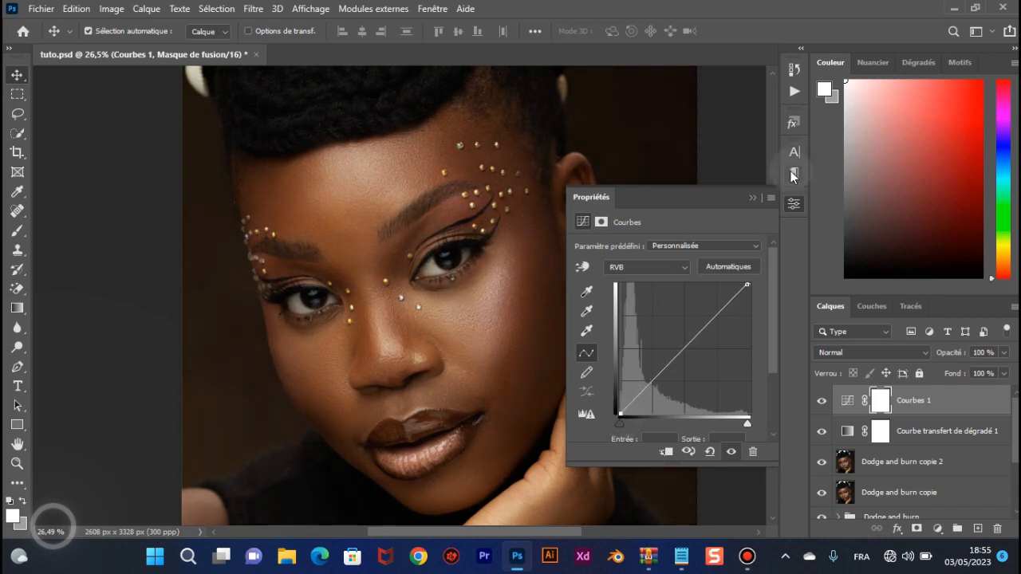
left_click(752, 197)
Toggle the Curves layer's visibility to compare the portrait's contrast before and after
left_click(822, 400)
left_click(823, 399)
left_click(823, 400)
left_click(822, 400)
left_click(822, 399)
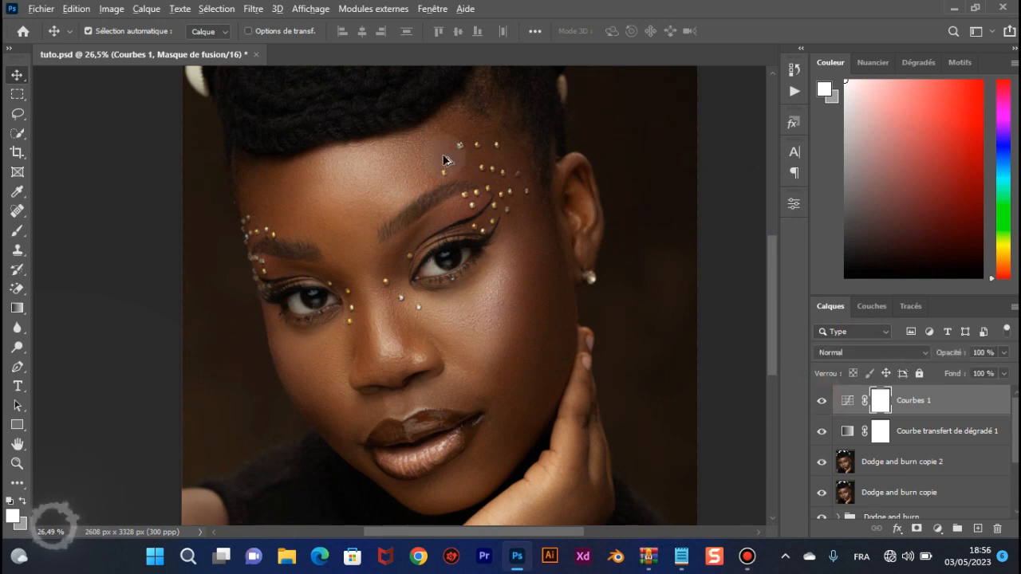
Examine the graded portrait at several magnifications, from the face up to the whole image
scroll(444, 161, "down", 6)
scroll(480, 198, "up", 4)
scroll(483, 196, "up", 3)
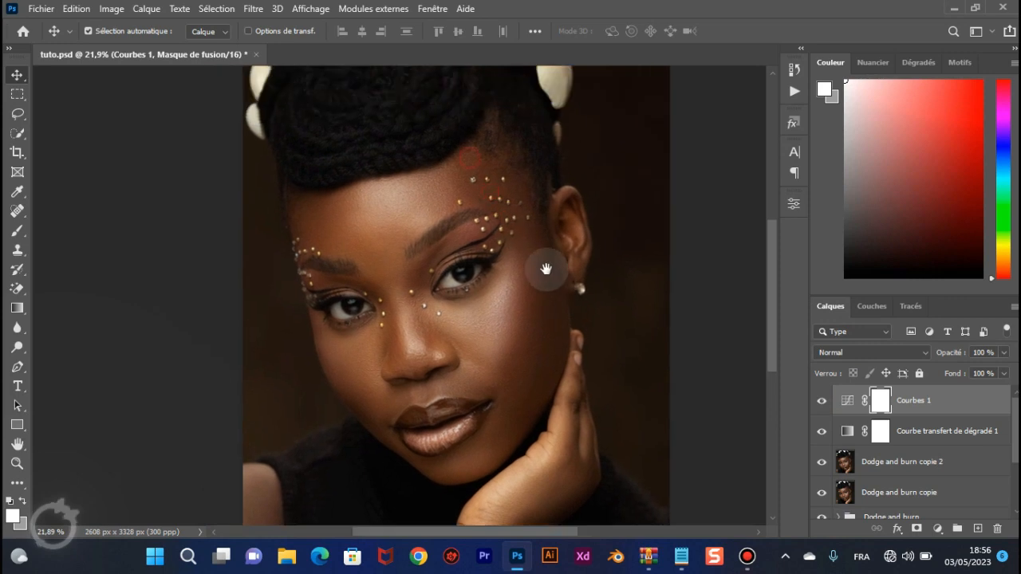
scroll(511, 217, "down", 5)
scroll(505, 231, "up", 4)
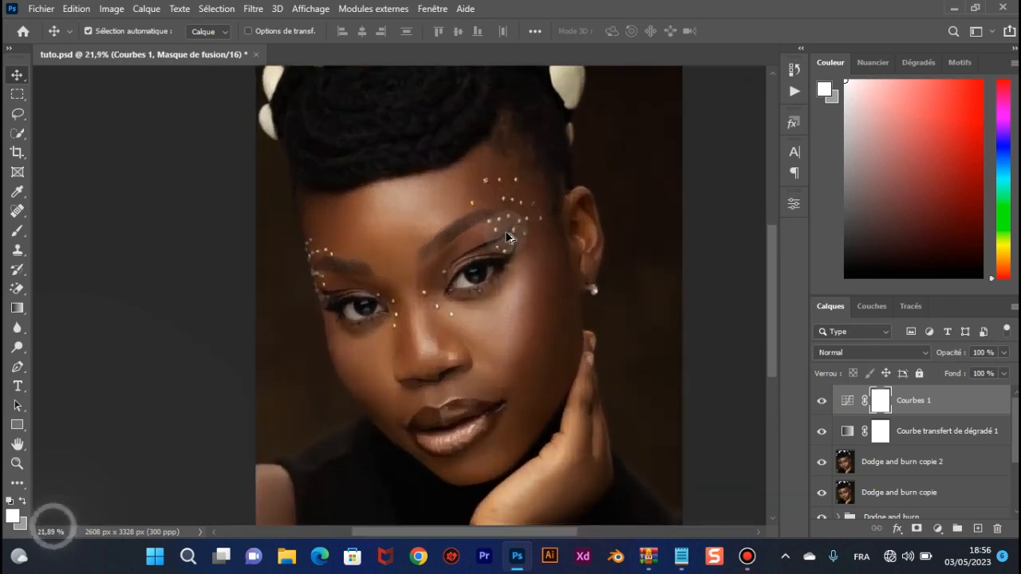
left_click_drag(587, 290, 547, 246)
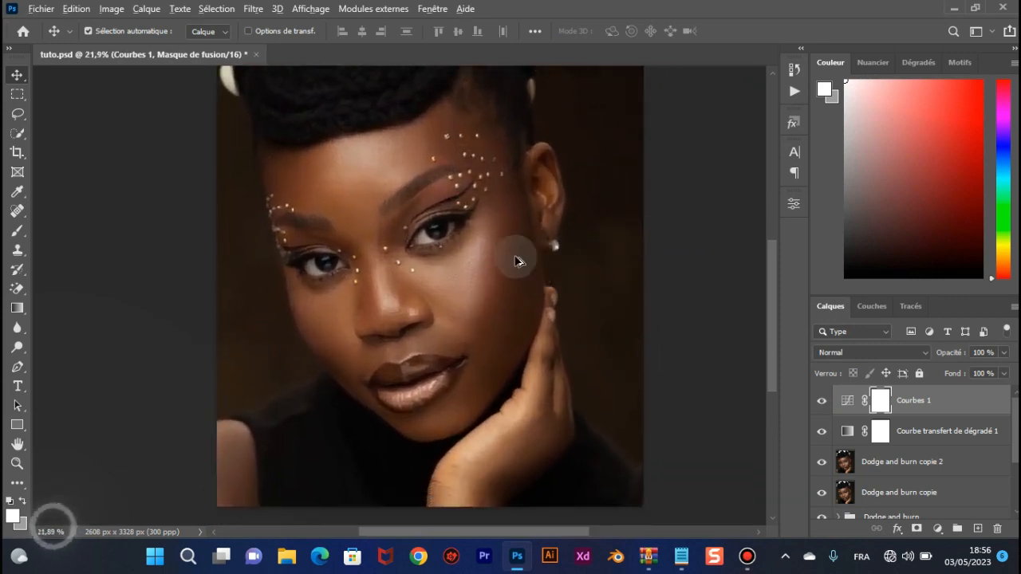
scroll(518, 260, "down", 3)
left_click_drag(482, 209, 484, 256)
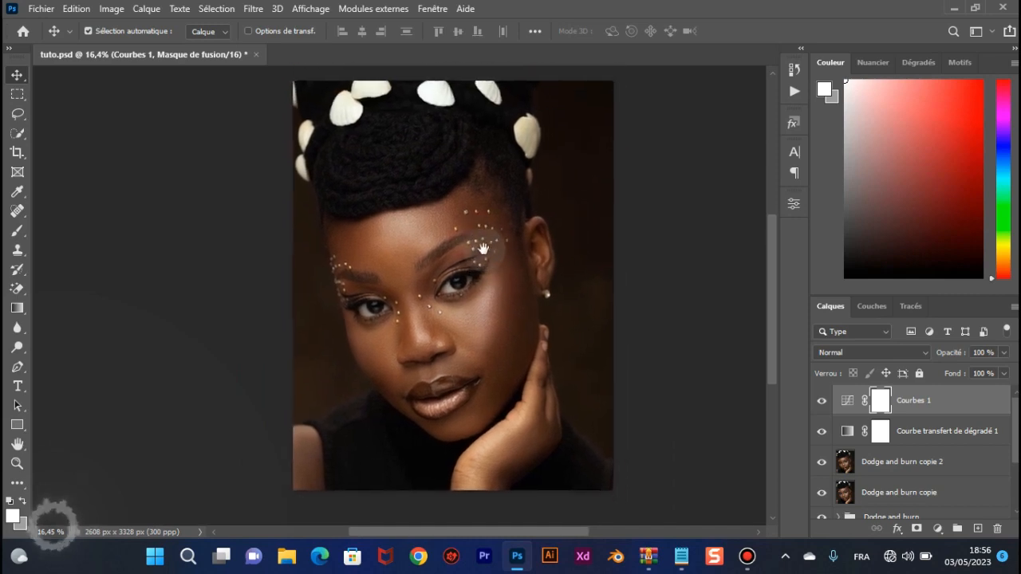
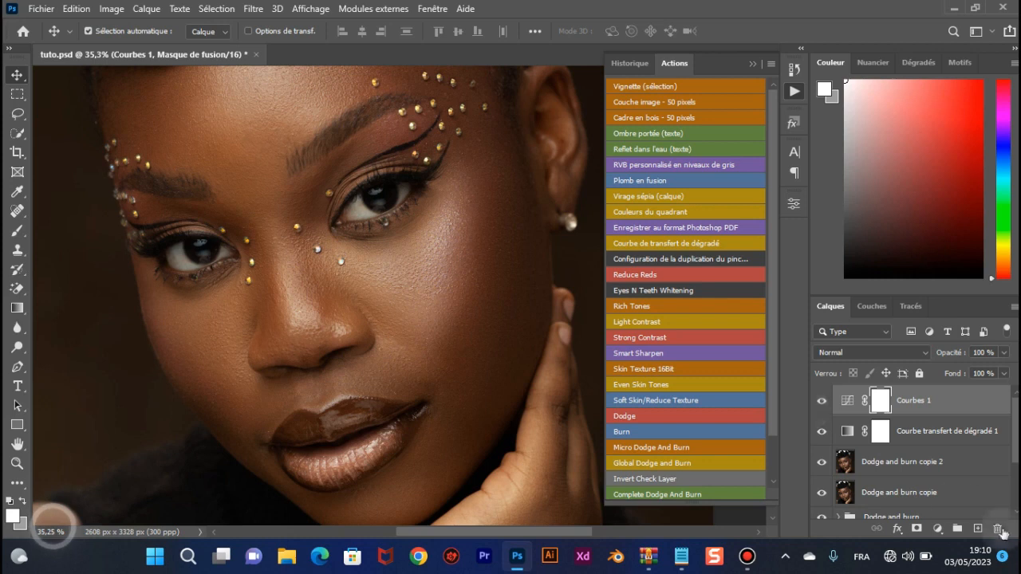
Duplicate the Curves, gradient map and Dodge and burn copie 2 layers together and merge the copies into one layer
left_click(973, 463)
left_click(975, 432, "shift")
left_click(969, 401, "shift")
key("ctrl+j")
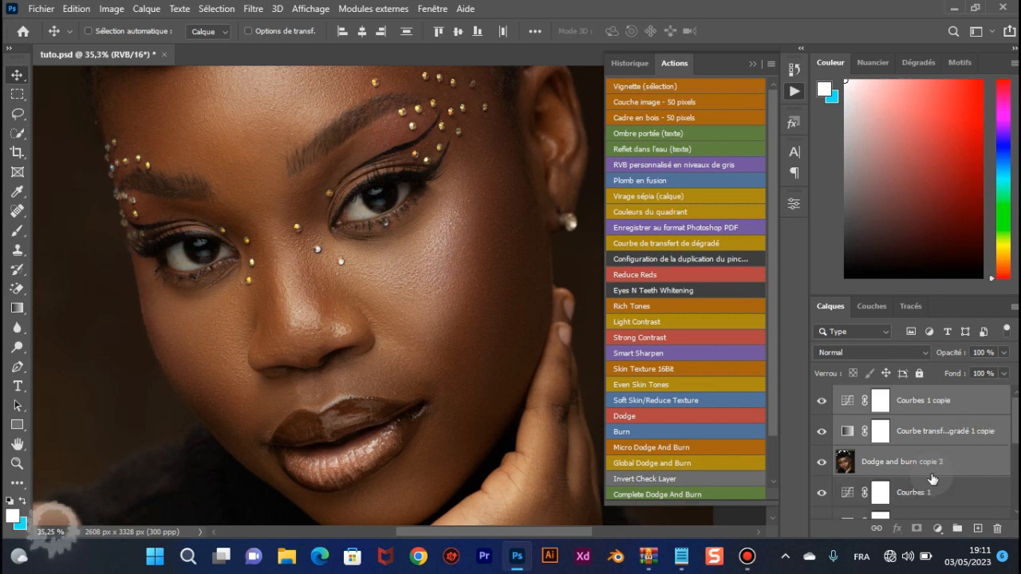
key("ctrl+e")
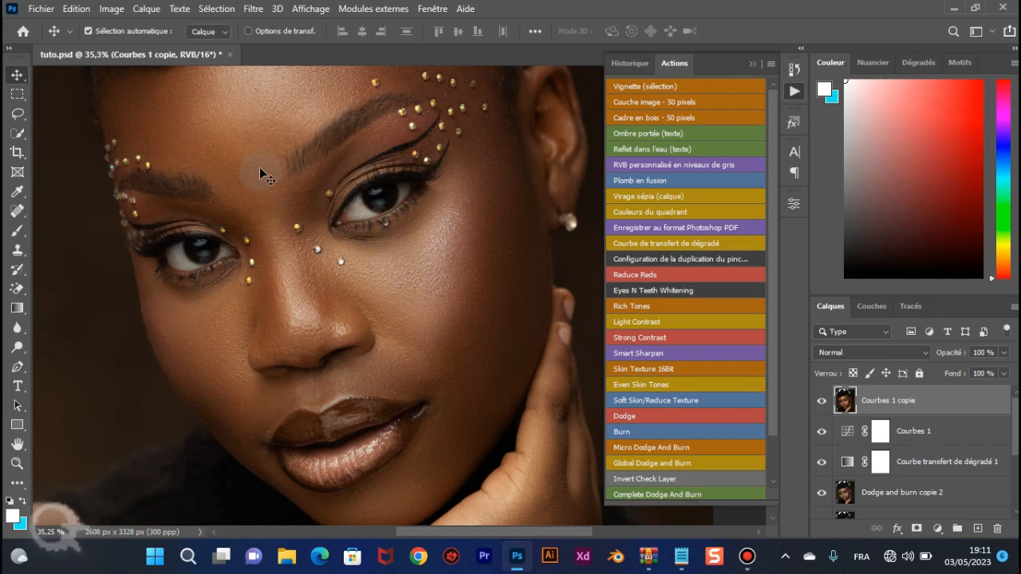
Apply a Brightness/Contrast adjustment to the merged layer with the contrast lowered to -50
left_click(116, 10)
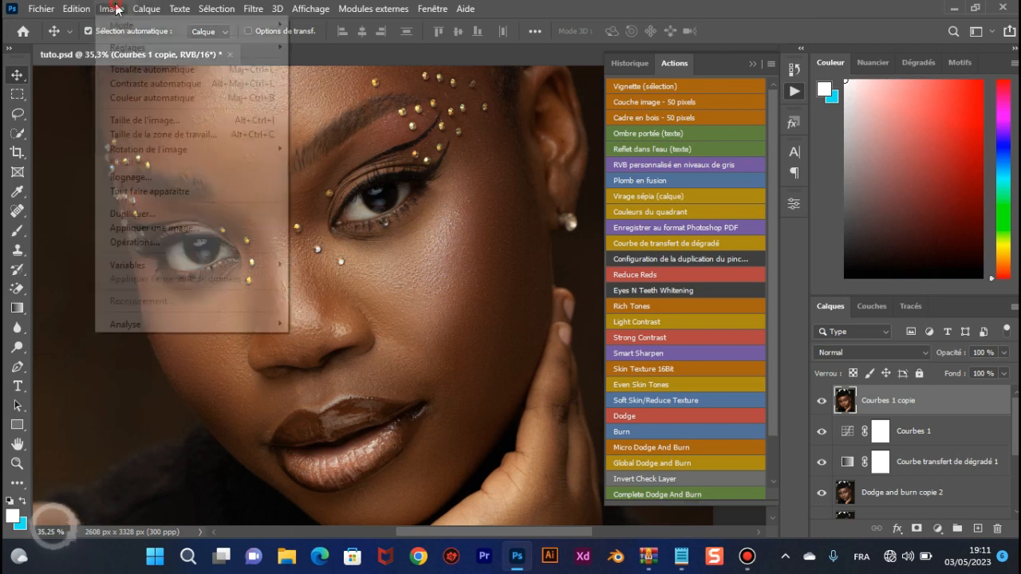
mouse_move(206, 50)
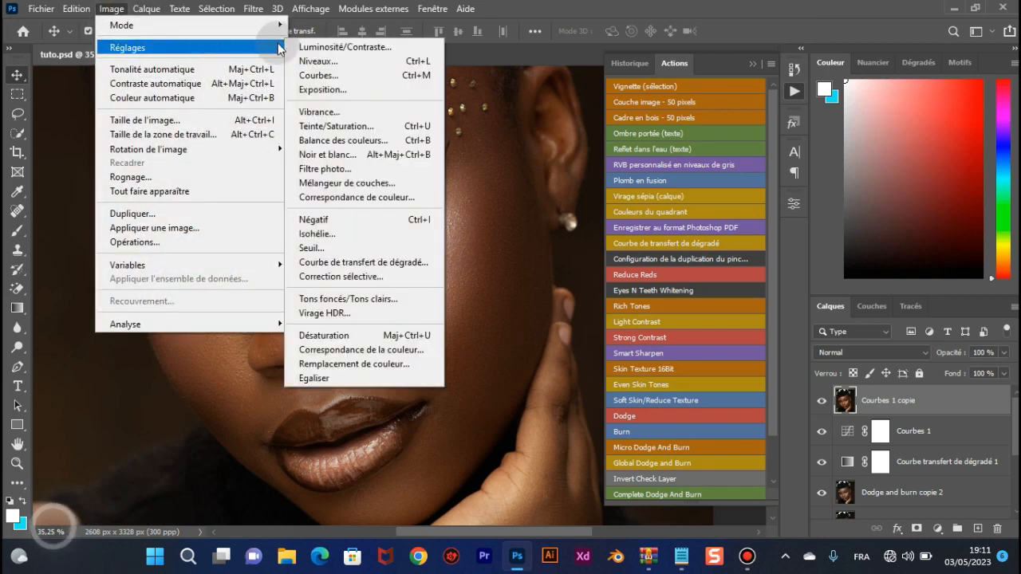
left_click(319, 47)
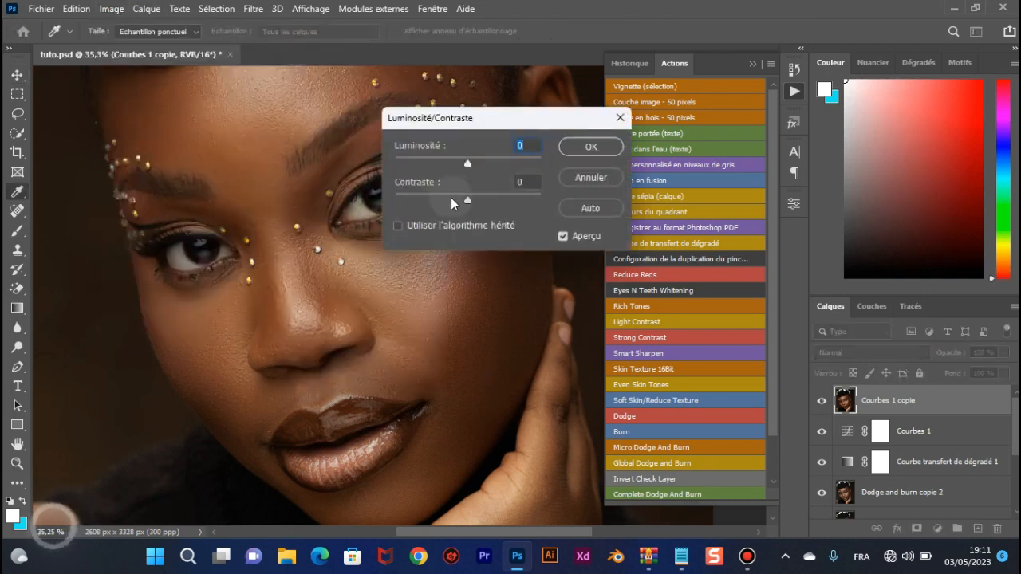
left_click_drag(467, 199, 376, 193)
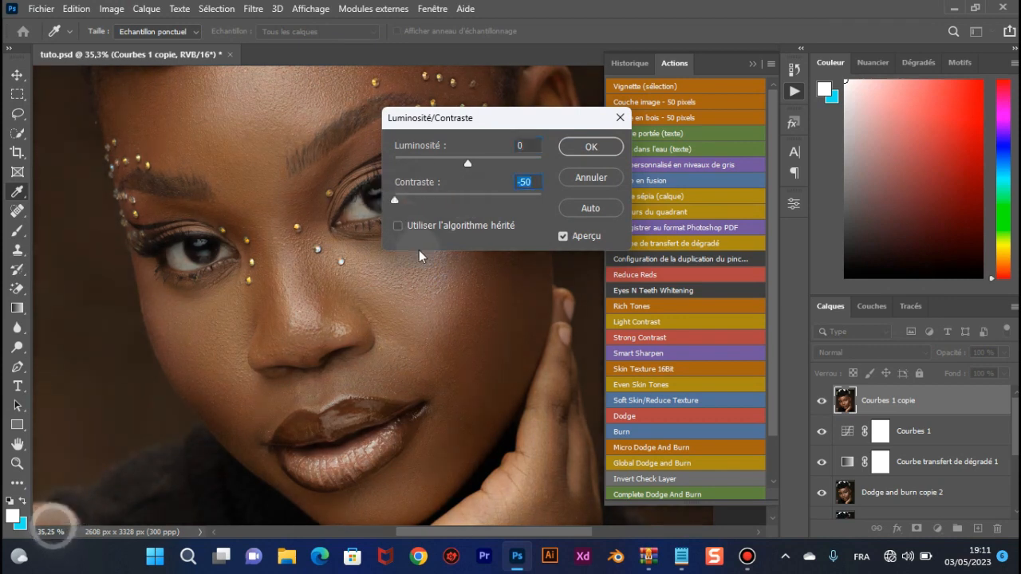
left_click(591, 148)
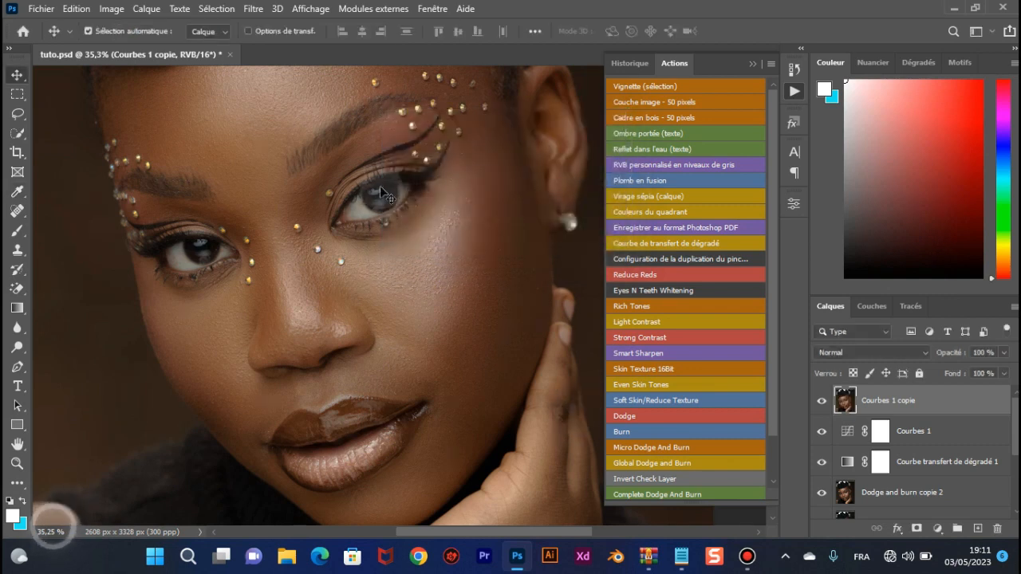
Apply a High Pass filter (Passe-haut) with a radius of 3.7 pixels to the merged layer
left_click(253, 8)
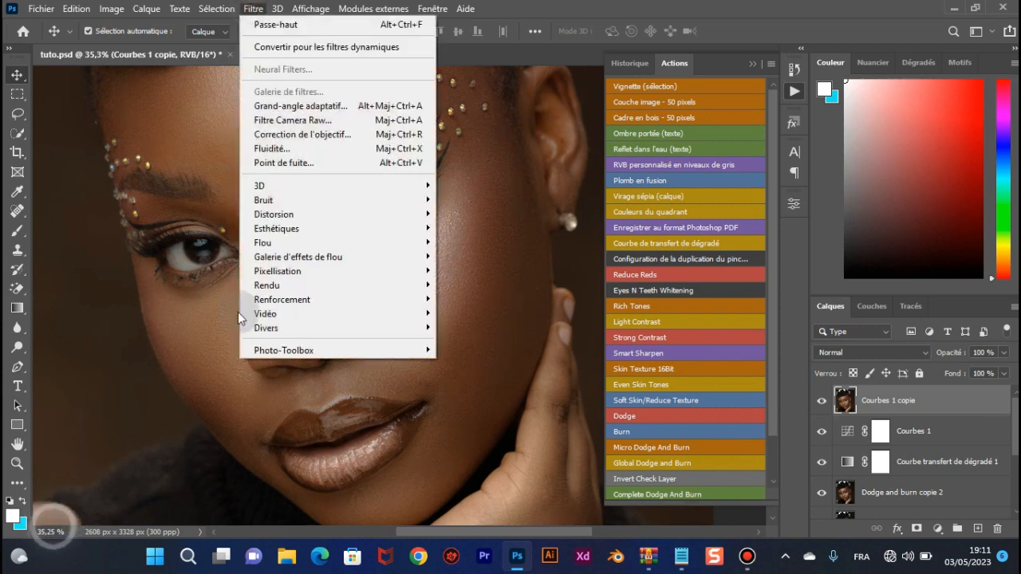
mouse_move(361, 326)
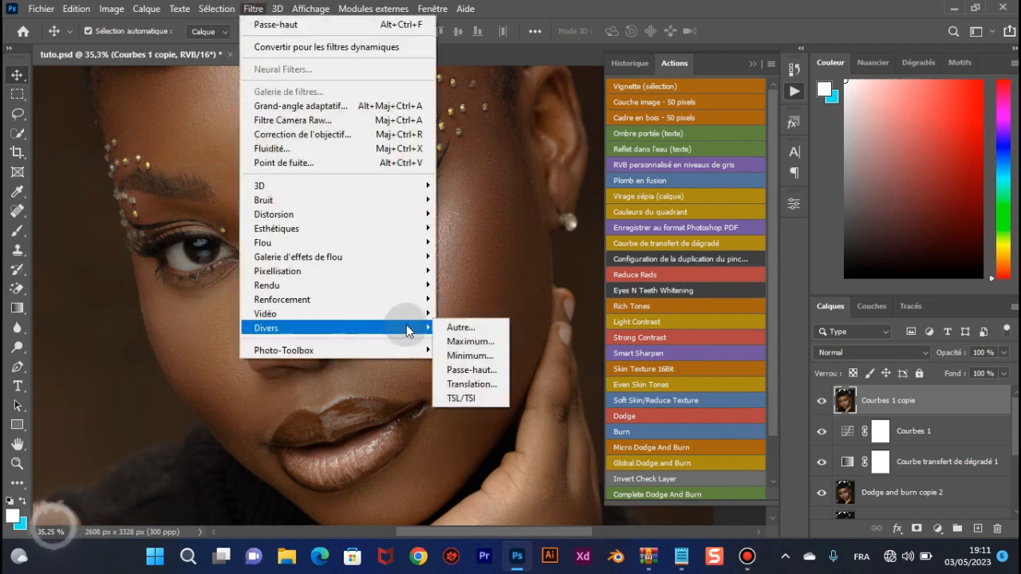
left_click(474, 369)
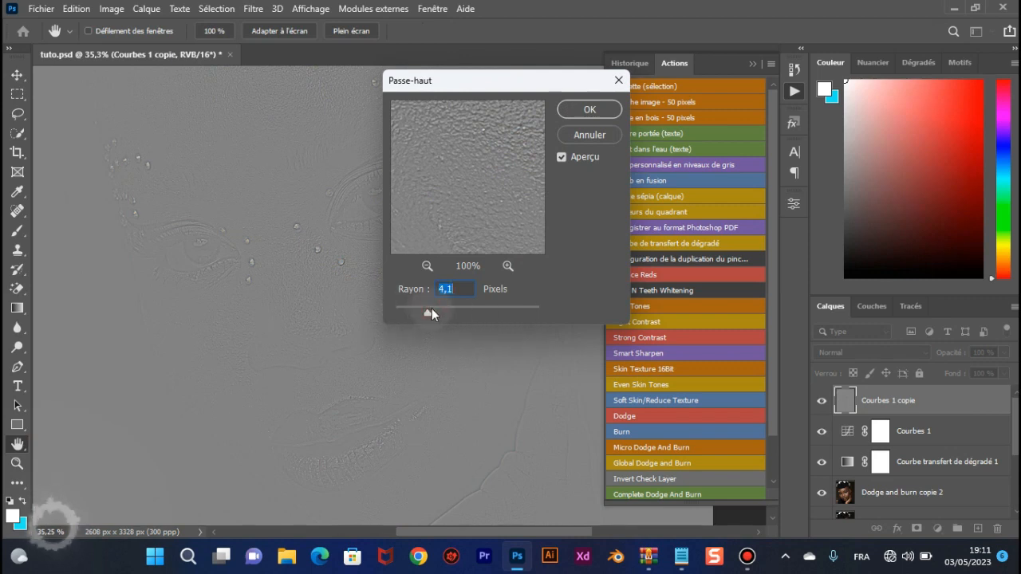
key("alt")
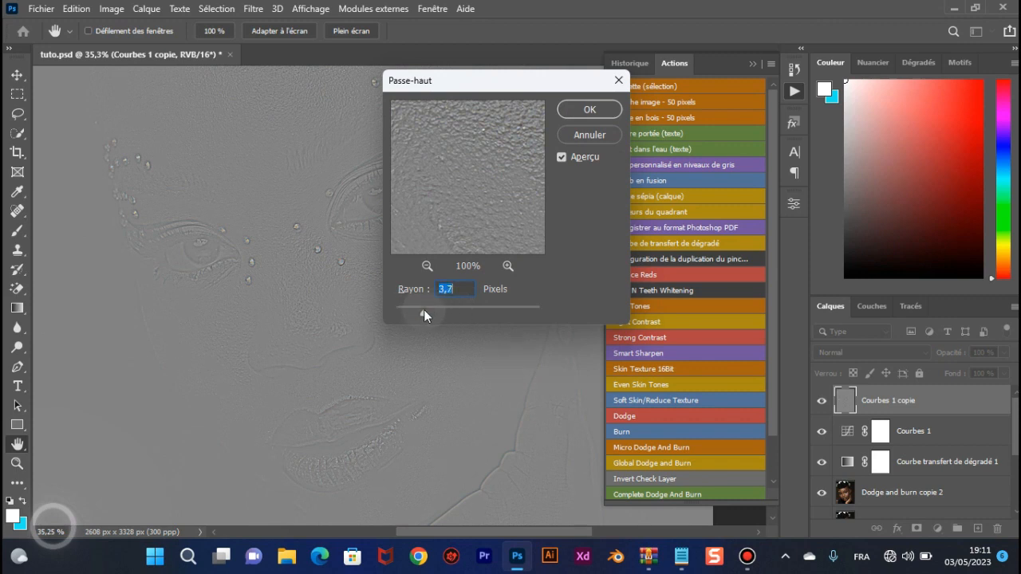
left_click(587, 115)
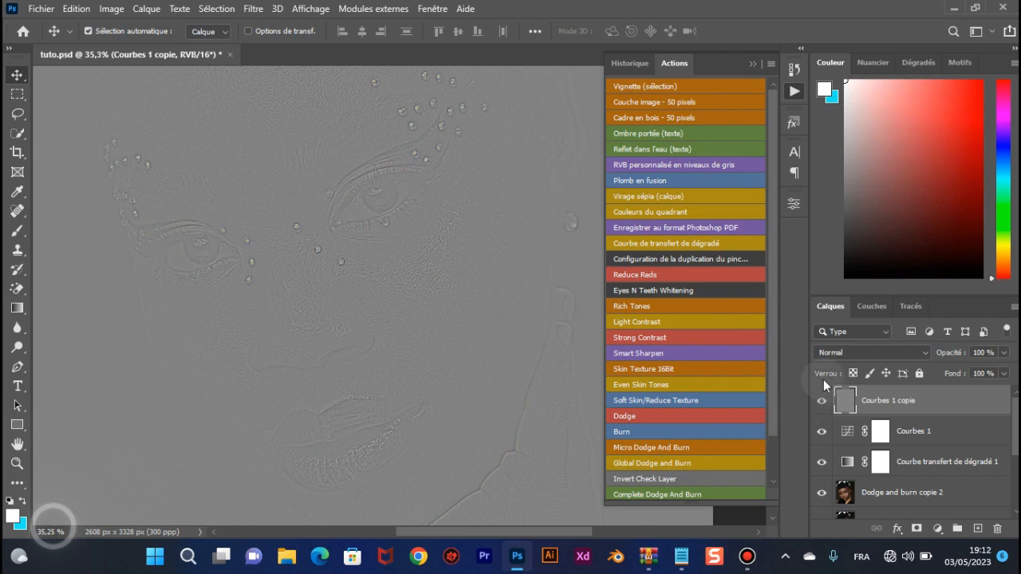
Blend the high-pass layer in Lumière vive mode and reduce its opacity to 23%, comparing the image with and without it
left_click(880, 355)
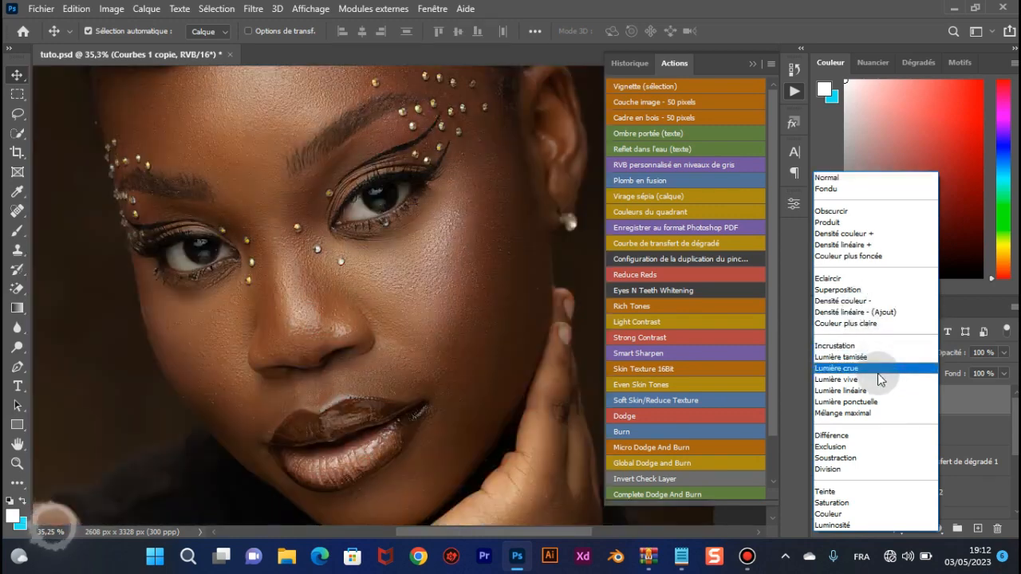
left_click(878, 377)
left_click(822, 405)
left_click(822, 405)
left_click(822, 405)
left_click(822, 405)
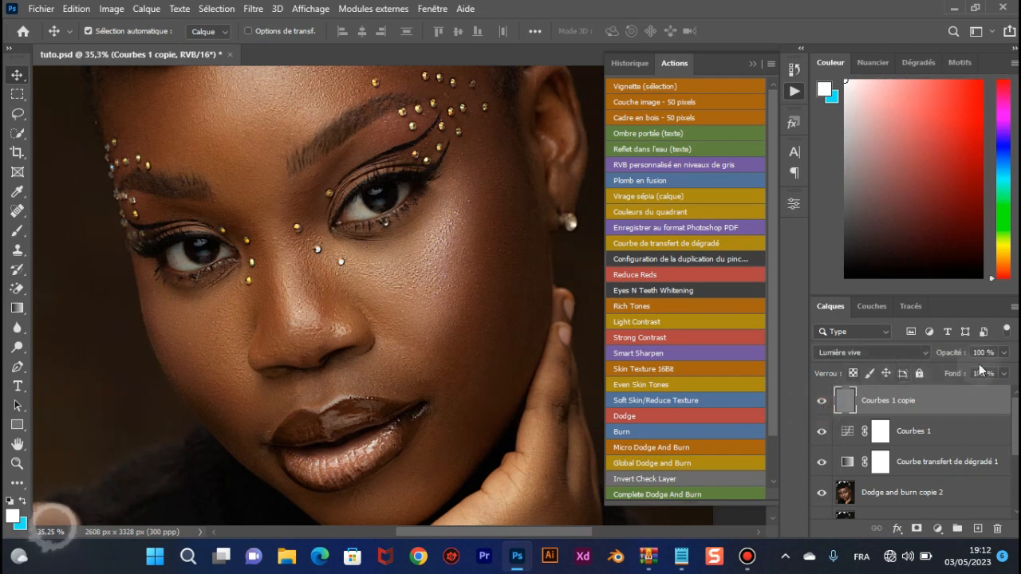
left_click(1004, 359)
left_click_drag(1006, 370, 948, 371)
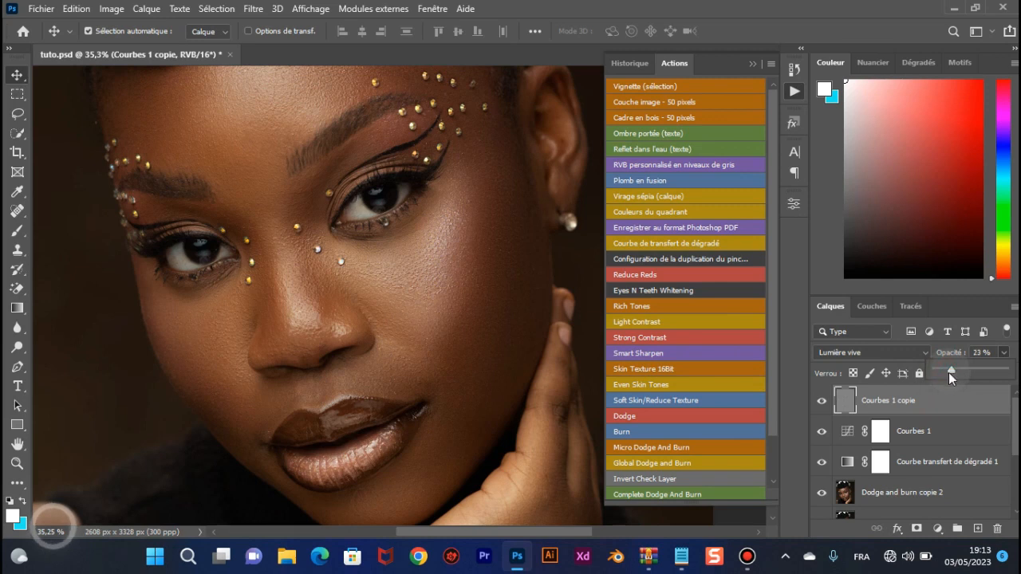
Compare the skin texture with and without the high-pass layer, on the whole face and close up on the cheek
left_click(822, 405)
left_click(822, 405)
left_click(821, 407)
scroll(413, 270, "up", 7)
scroll(494, 304, "up", 4)
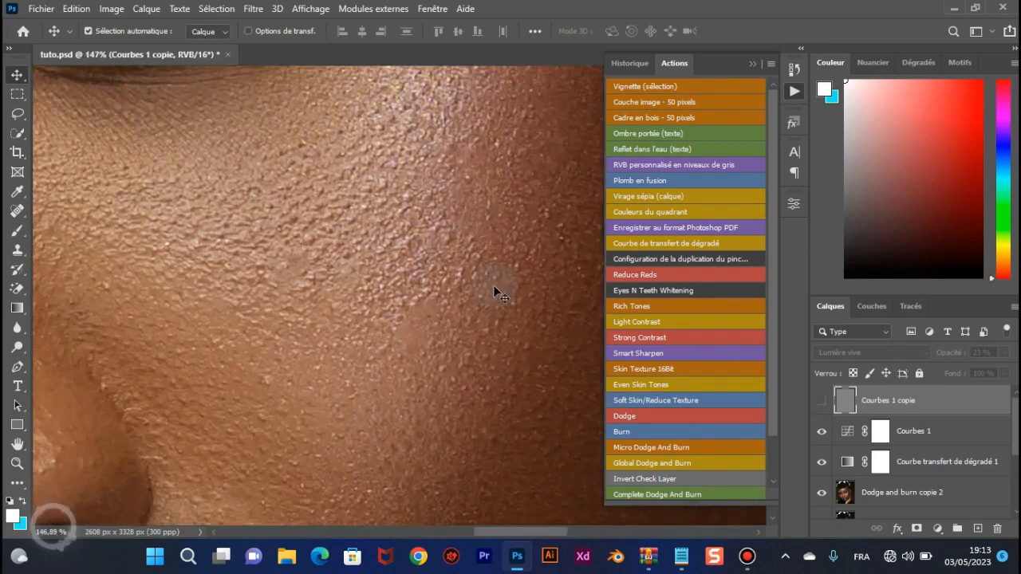
left_click(821, 401)
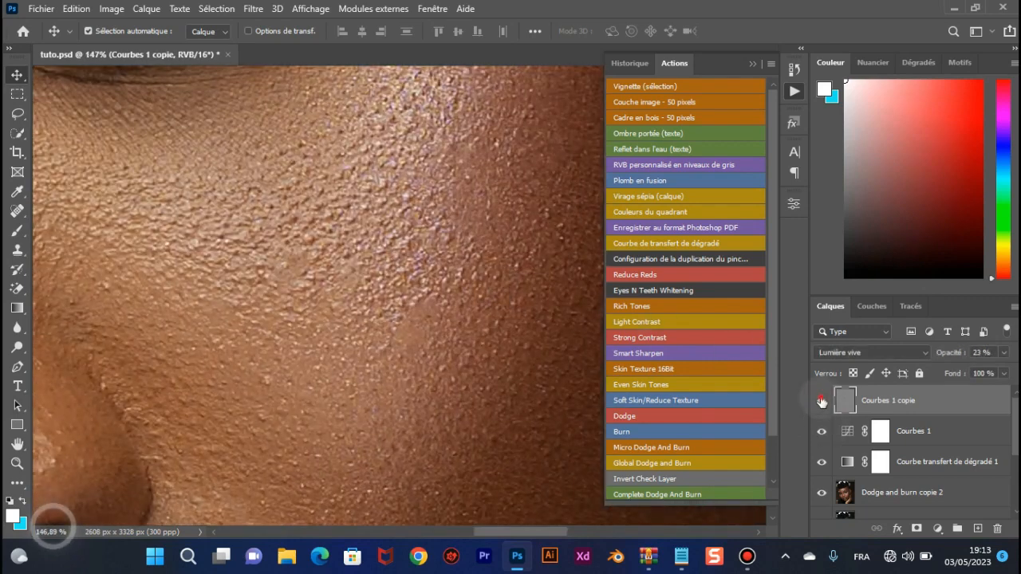
left_click(821, 401)
left_click(821, 401)
scroll(473, 314, "down", 4)
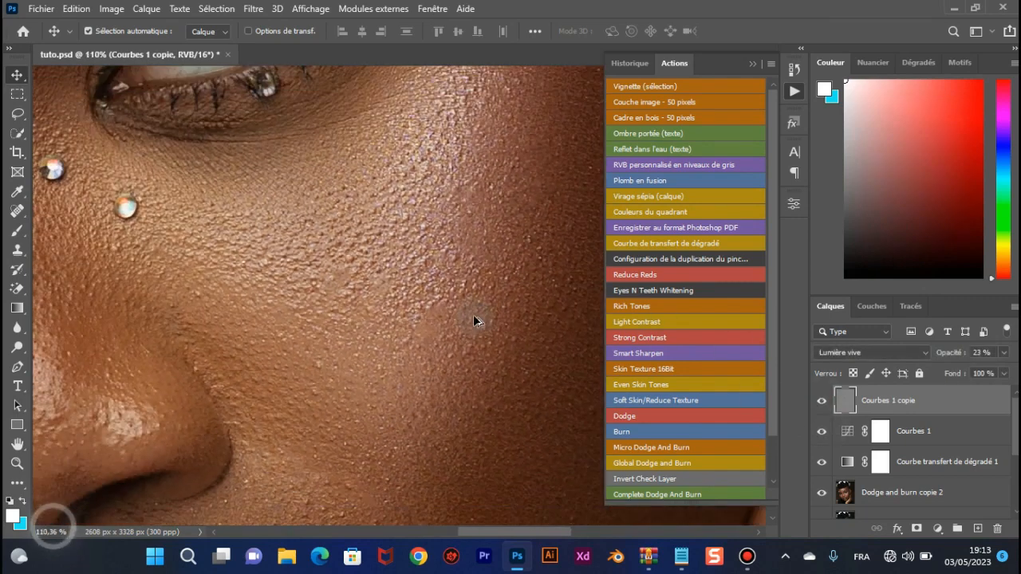
scroll(473, 320, "down", 4)
scroll(342, 351, "down", 2)
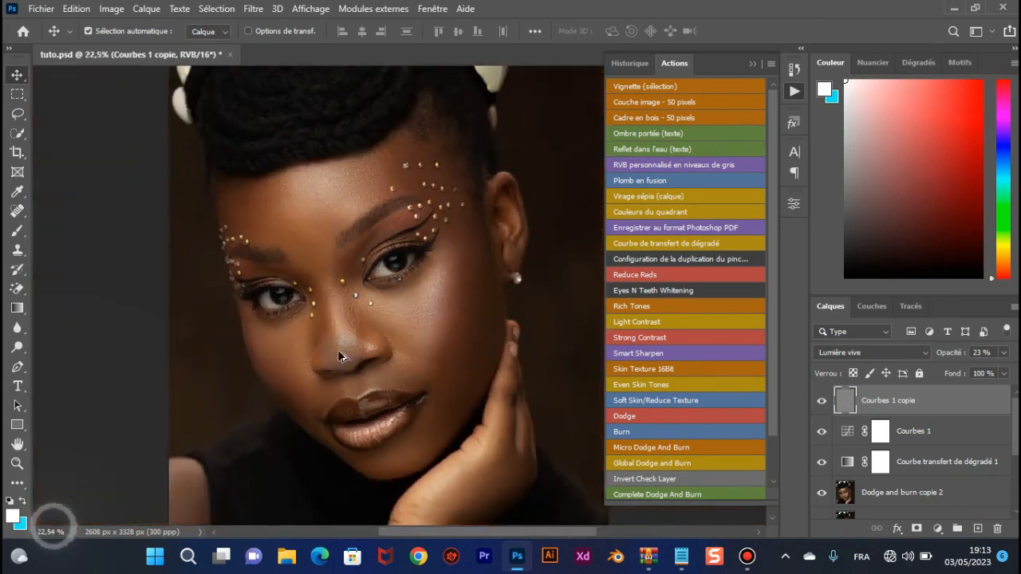
Collapse the list of actions and examine the sharpened portrait at several magnifications around the face
scroll(339, 353, "up", 2)
scroll(339, 350, "up", 1)
left_click_drag(359, 260, 396, 280)
left_click(752, 63)
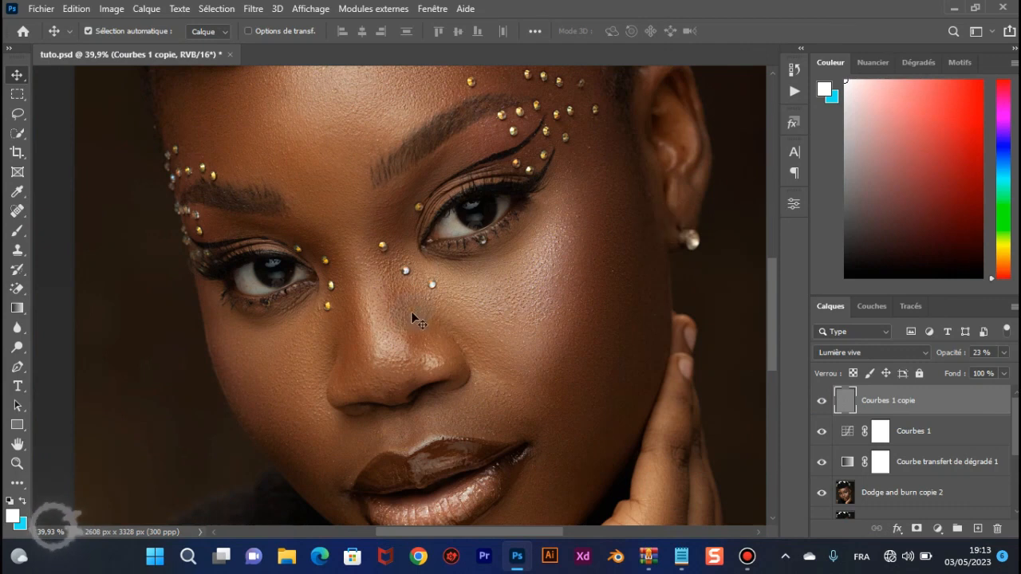
scroll(417, 298, "down", 3)
scroll(415, 297, "up", 2)
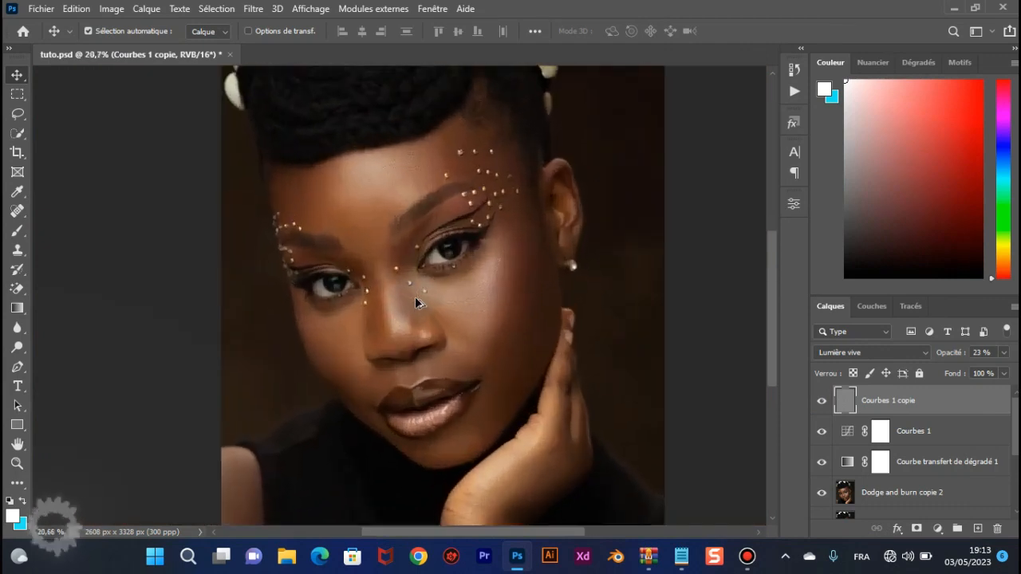
scroll(415, 303, "up", 2)
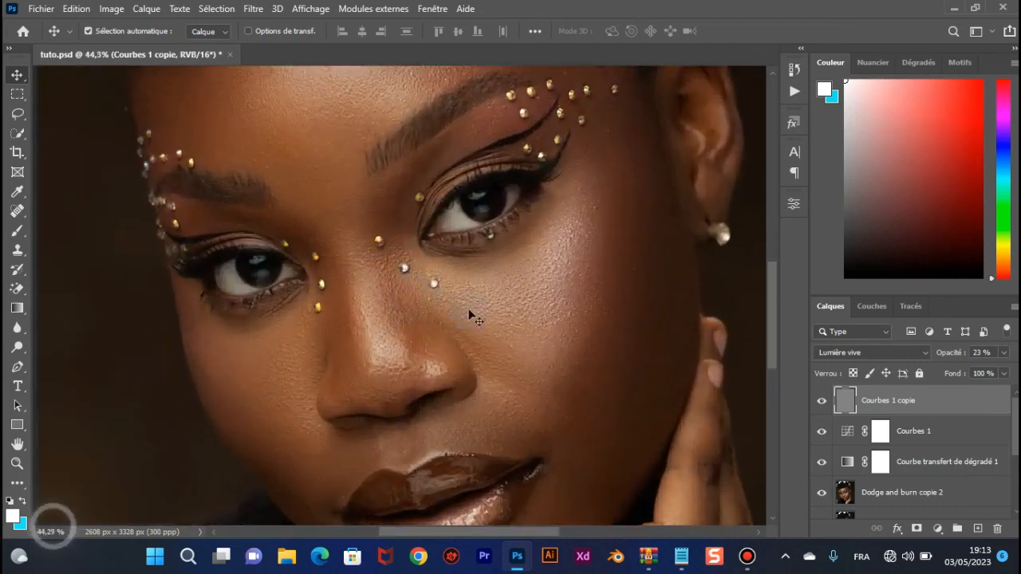
scroll(440, 360, "up", 2)
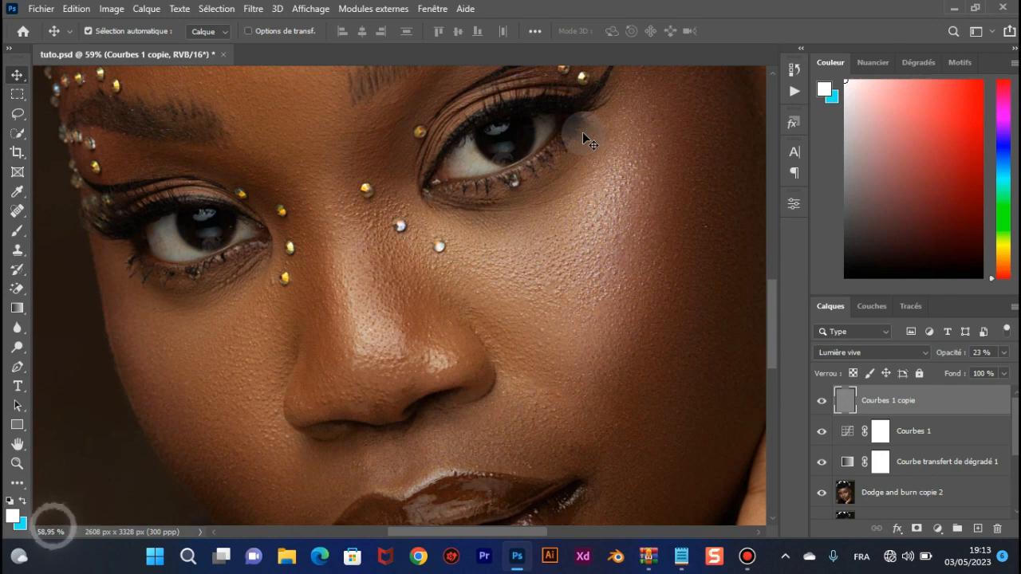
Open the legacy Save for Web export and check the whole portrait and the face in its preview
left_click(37, 9)
mouse_move(131, 239)
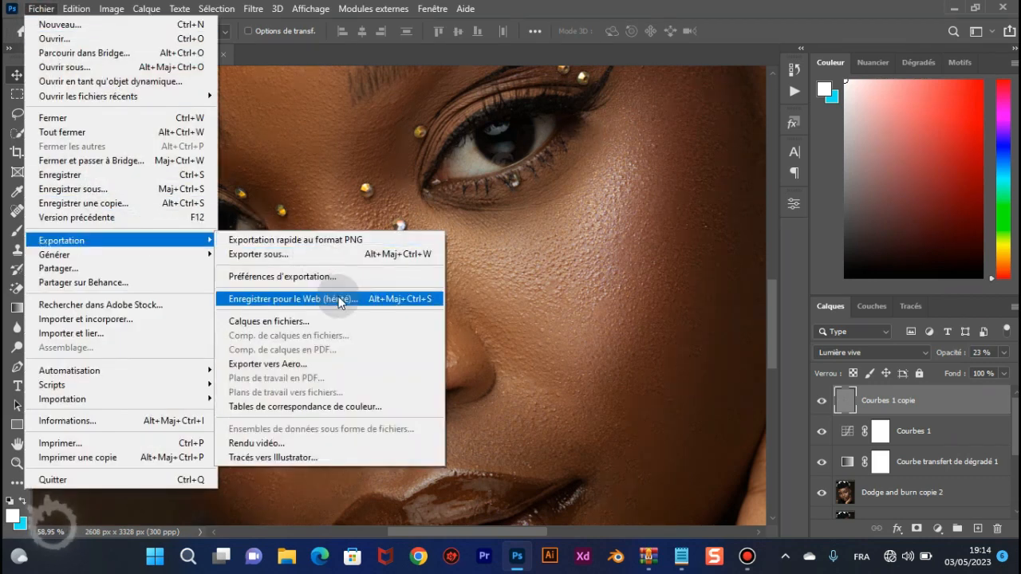
left_click(338, 299)
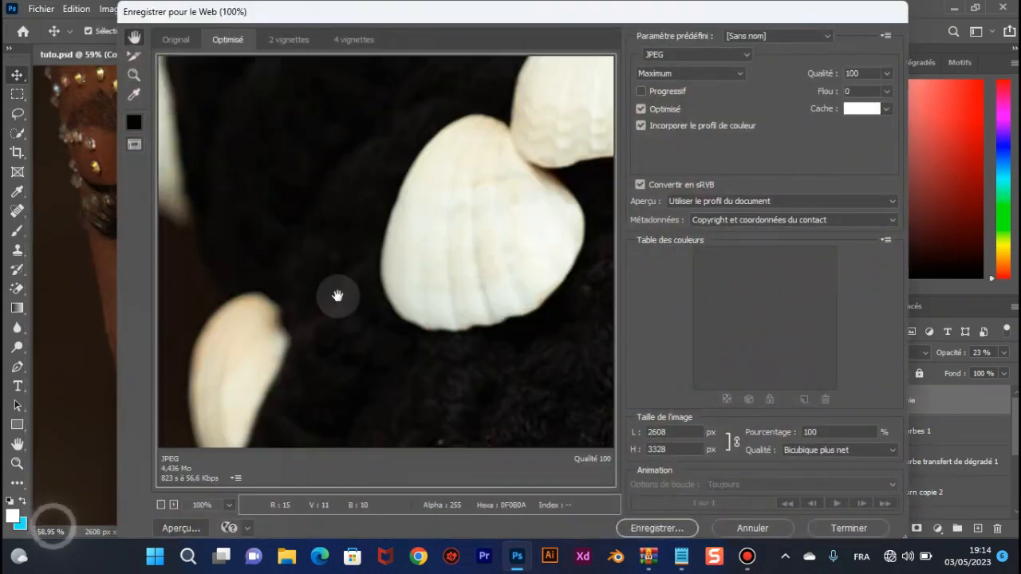
scroll(351, 279, "down", 4)
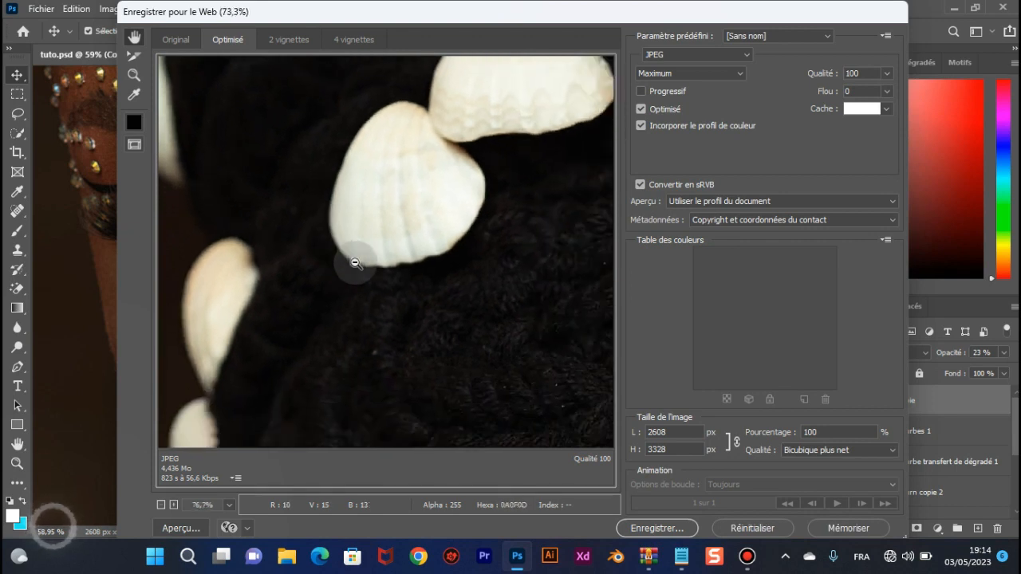
scroll(362, 262, "down", 3)
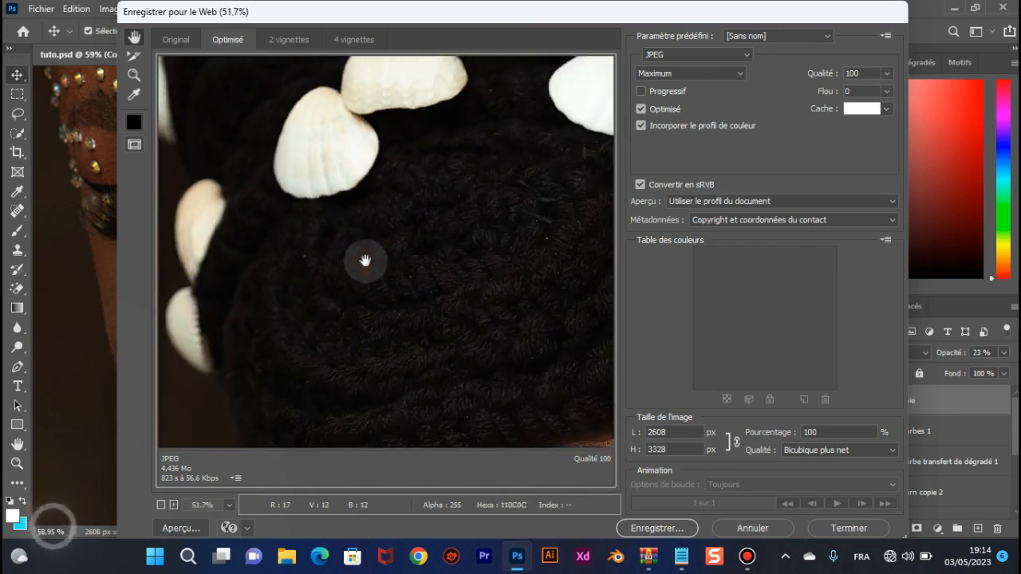
scroll(365, 261, "down", 1)
scroll(365, 261, "down", 3)
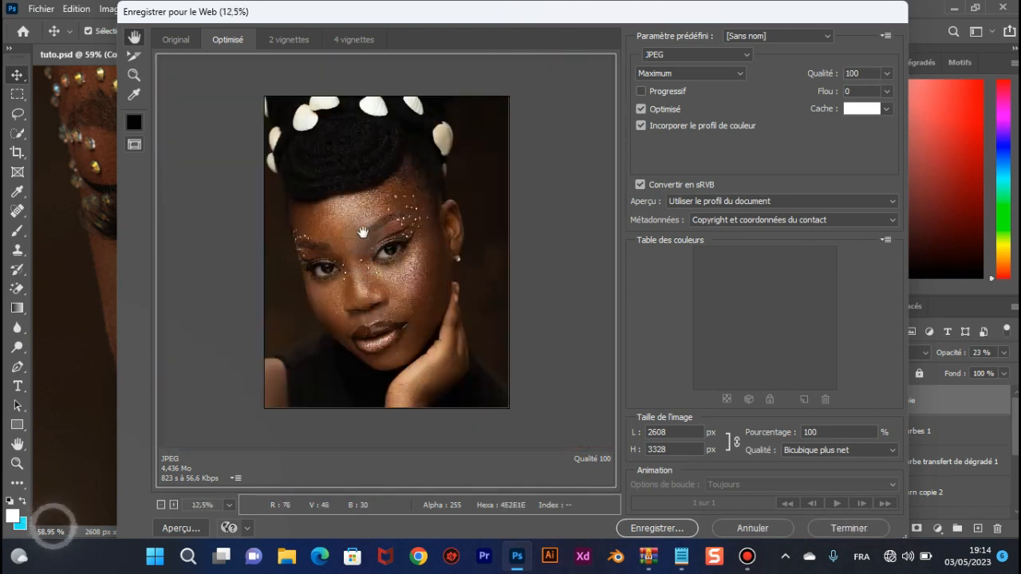
left_click(363, 233, "ctrl")
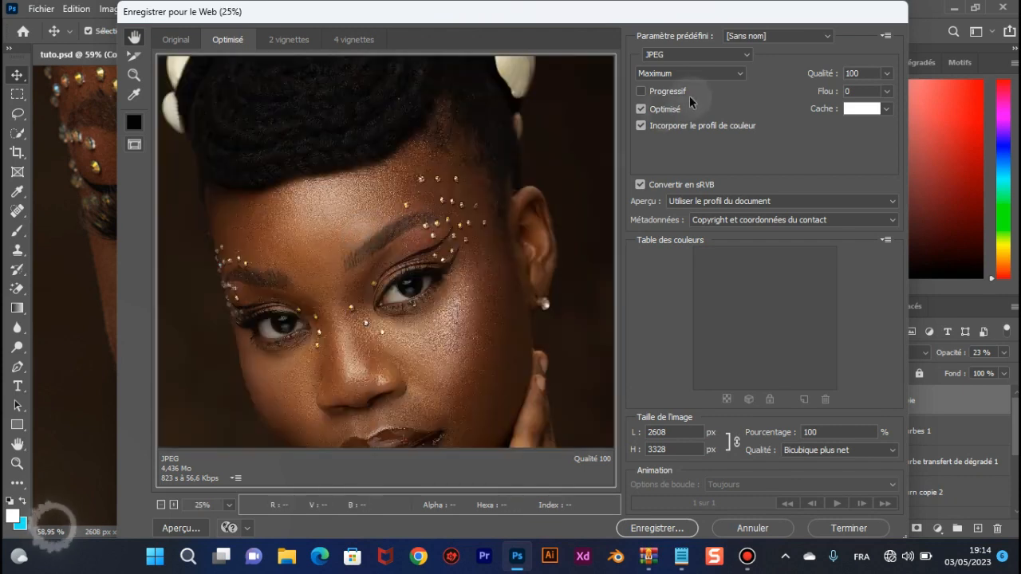
Choose the JPEG format with Maximum compression quality for the web export
left_click(731, 57)
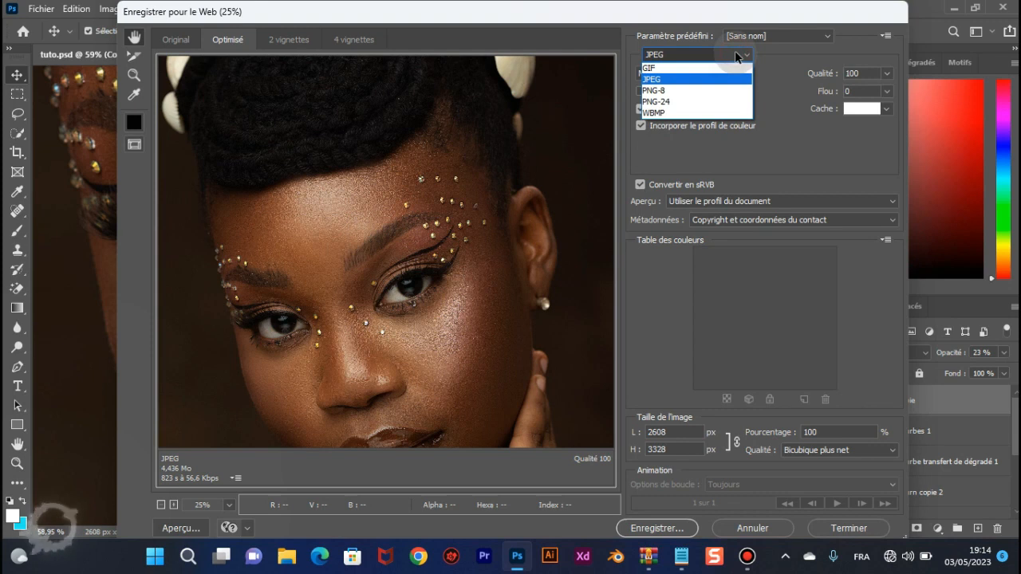
left_click(706, 79)
left_click(670, 74)
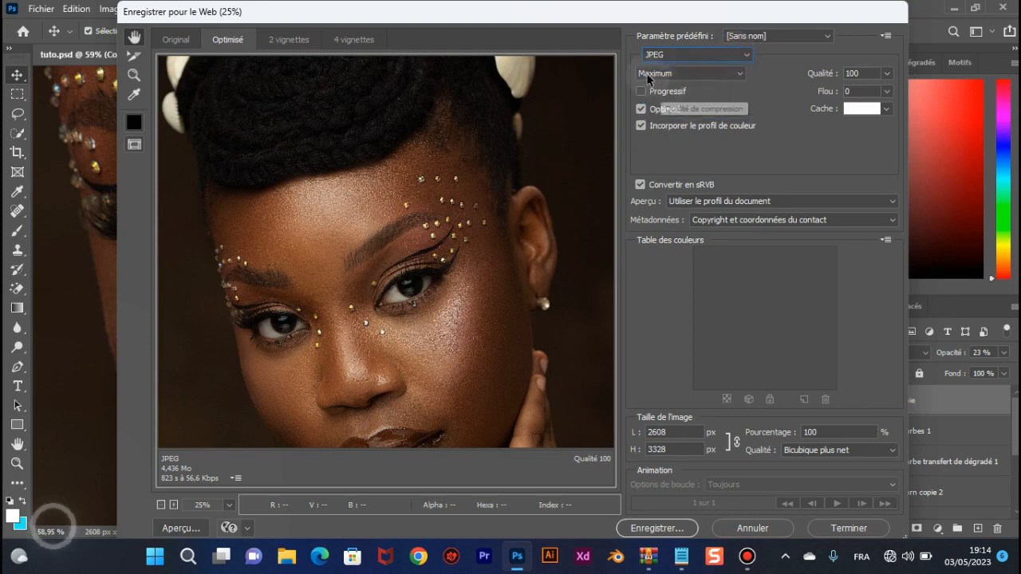
left_click(670, 75)
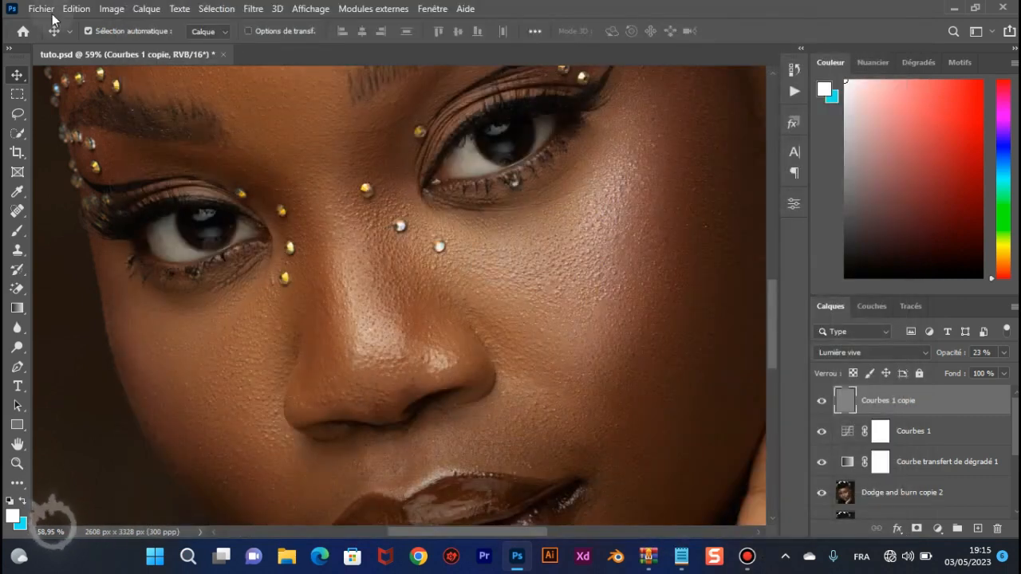
Start an Export As of the portrait and set the file format to JPG
left_click(53, 14)
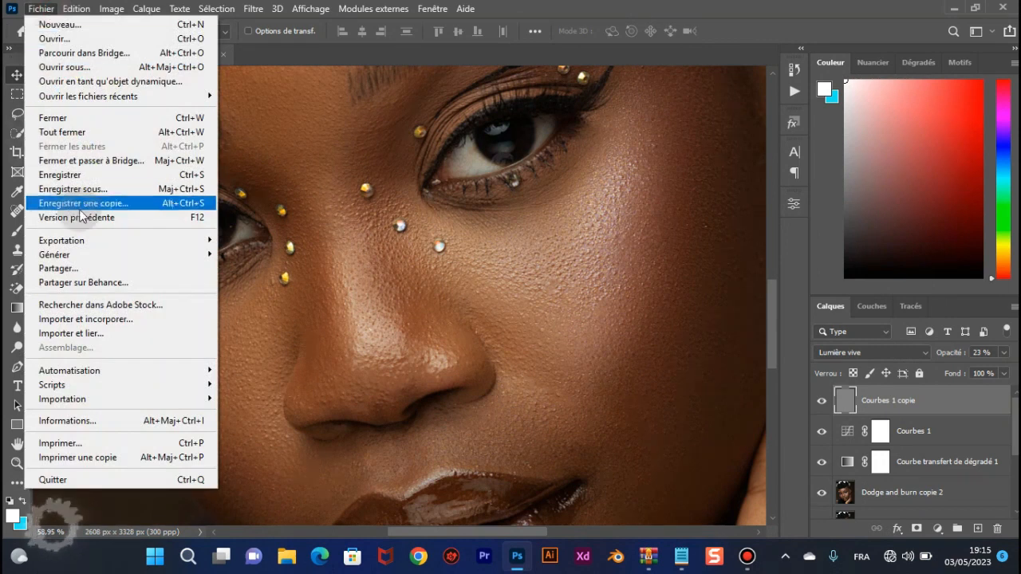
mouse_move(151, 240)
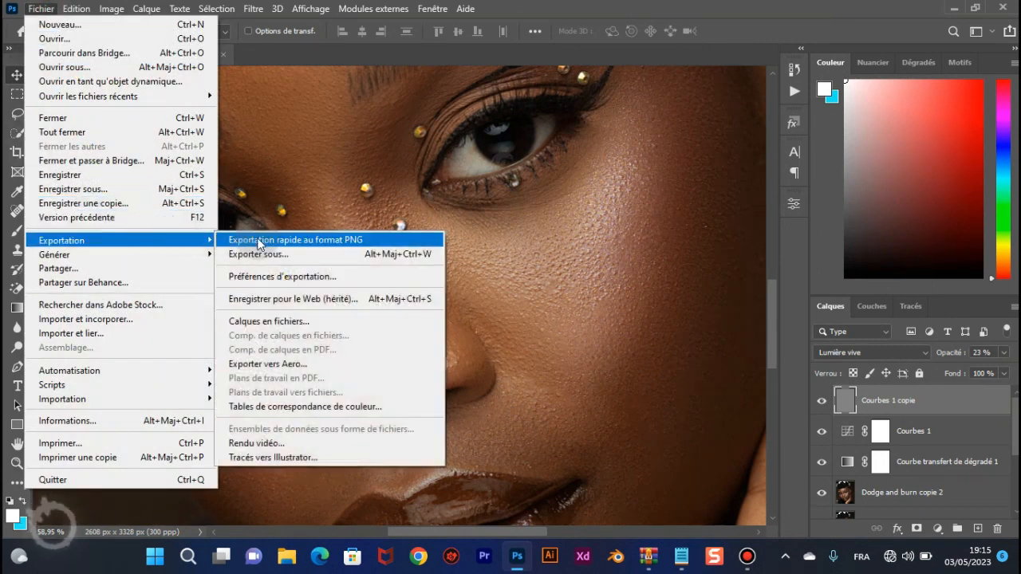
left_click(322, 255)
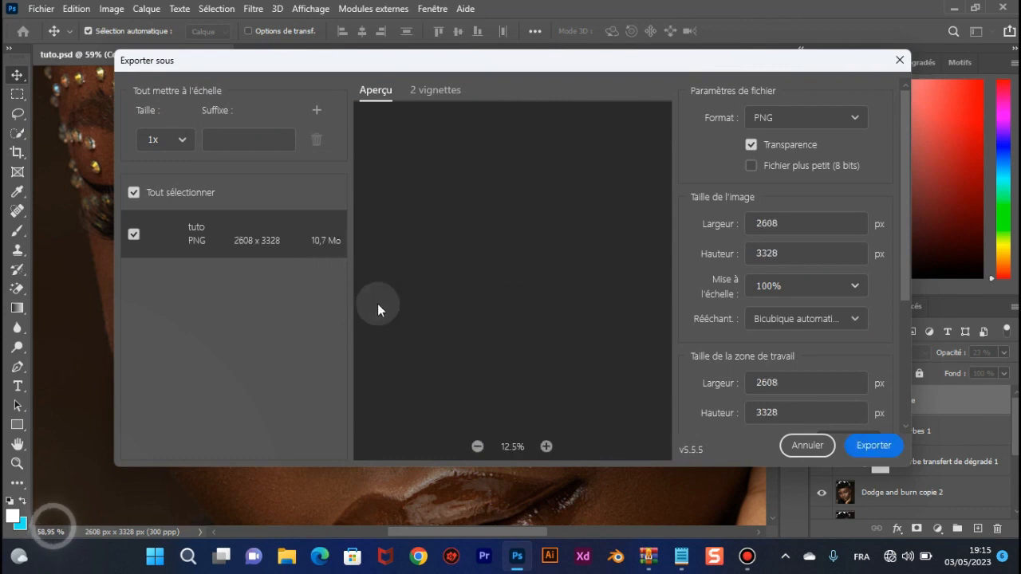
left_click(804, 127)
left_click(797, 191)
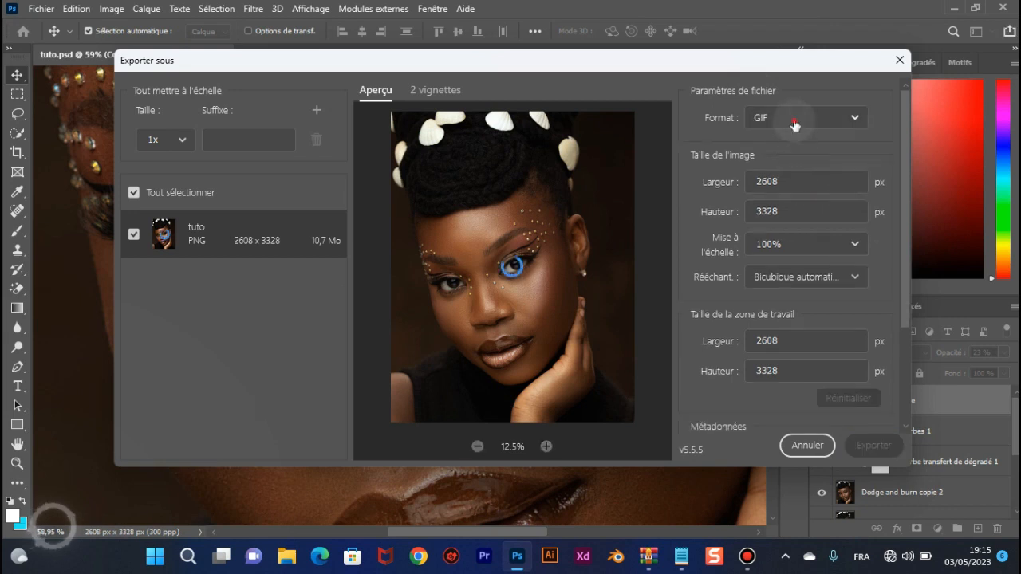
left_click(794, 122)
left_click(787, 167)
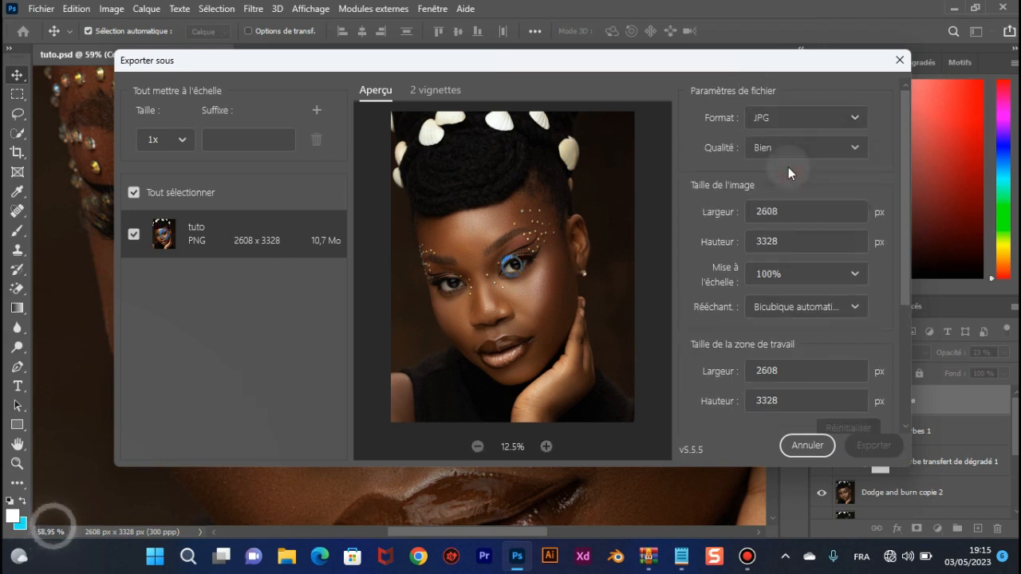
left_click(792, 154)
left_click(790, 327)
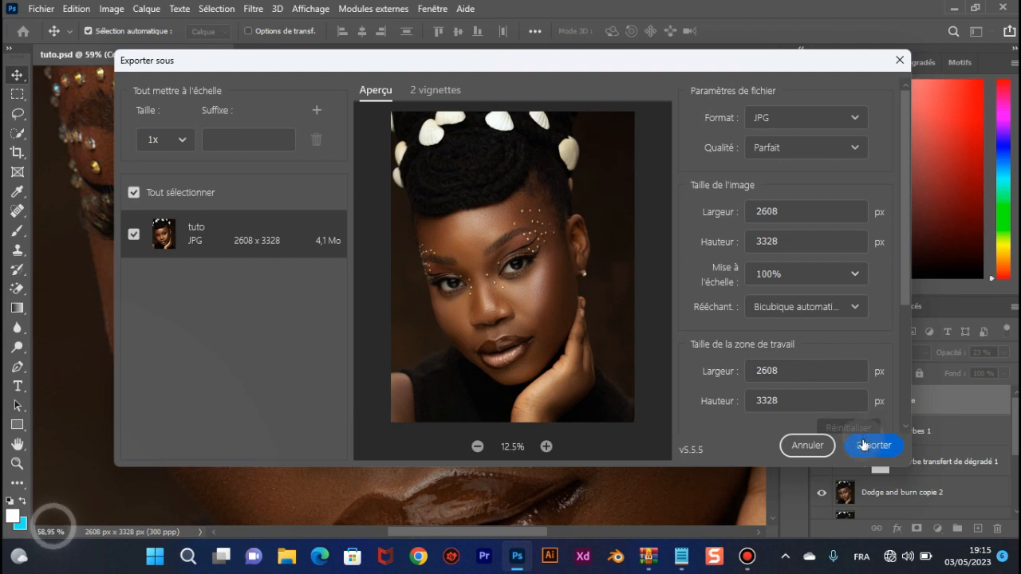
left_click(805, 445)
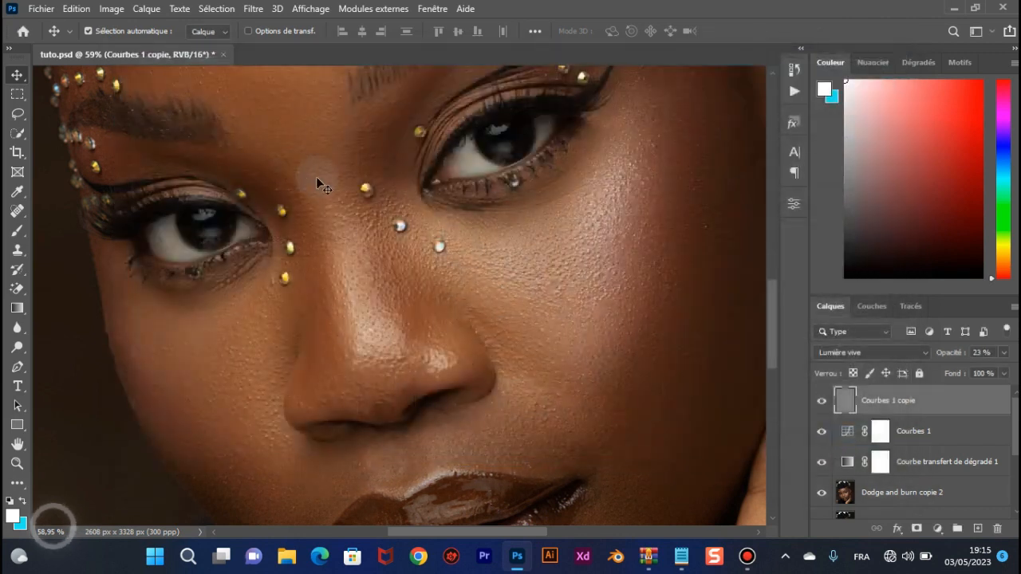
Open the legacy Save for Web export again and choose the PNG-24 format for the portrait
left_click(41, 9)
mouse_move(175, 240)
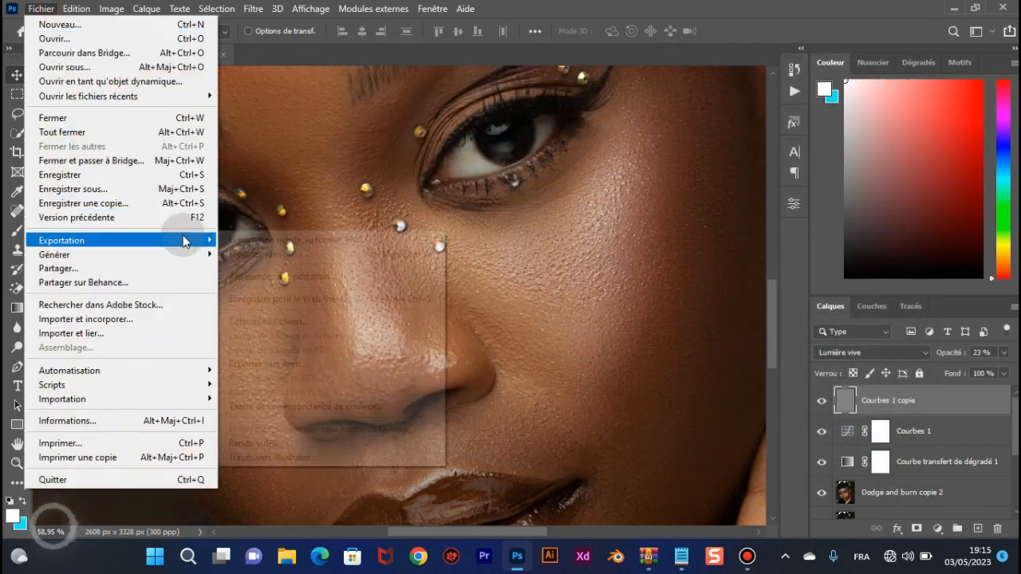
left_click(253, 300)
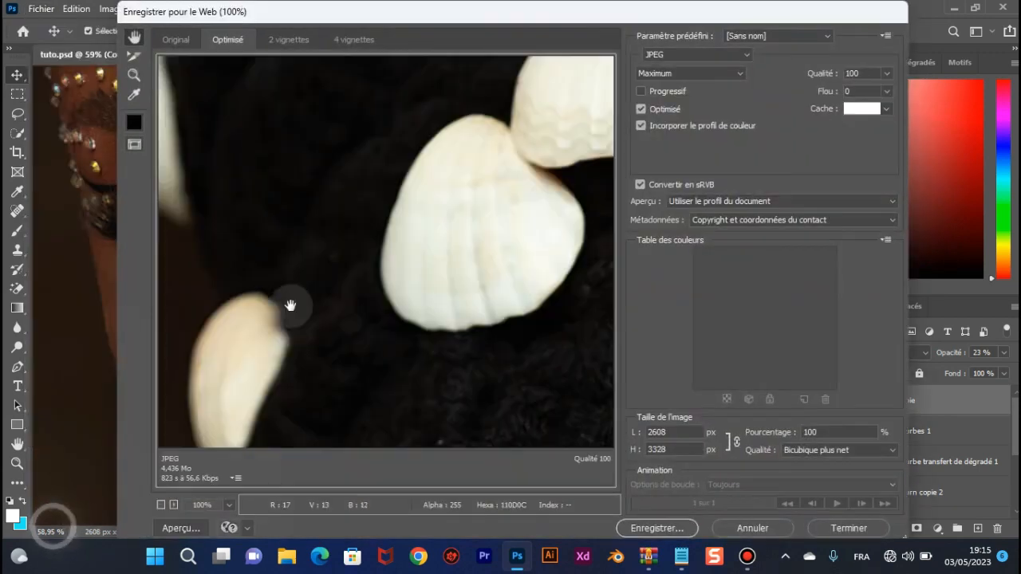
left_click(694, 55)
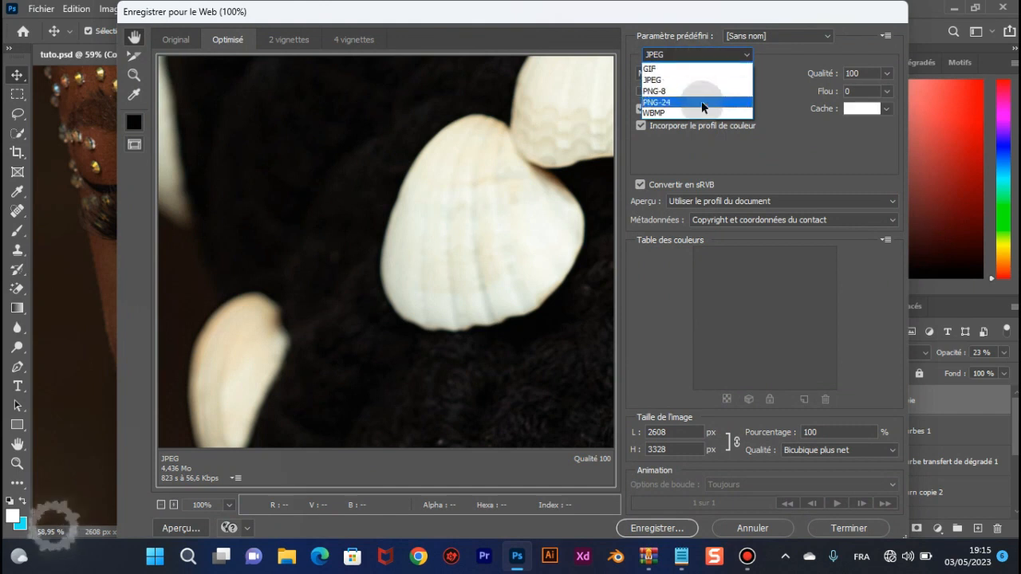
left_click(700, 101)
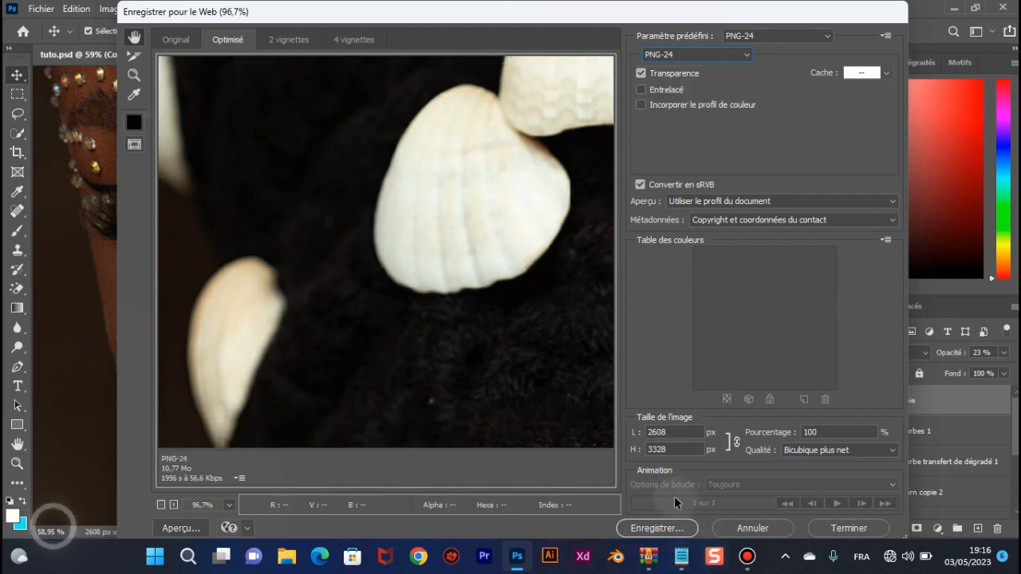
scroll(401, 267, "down", 5)
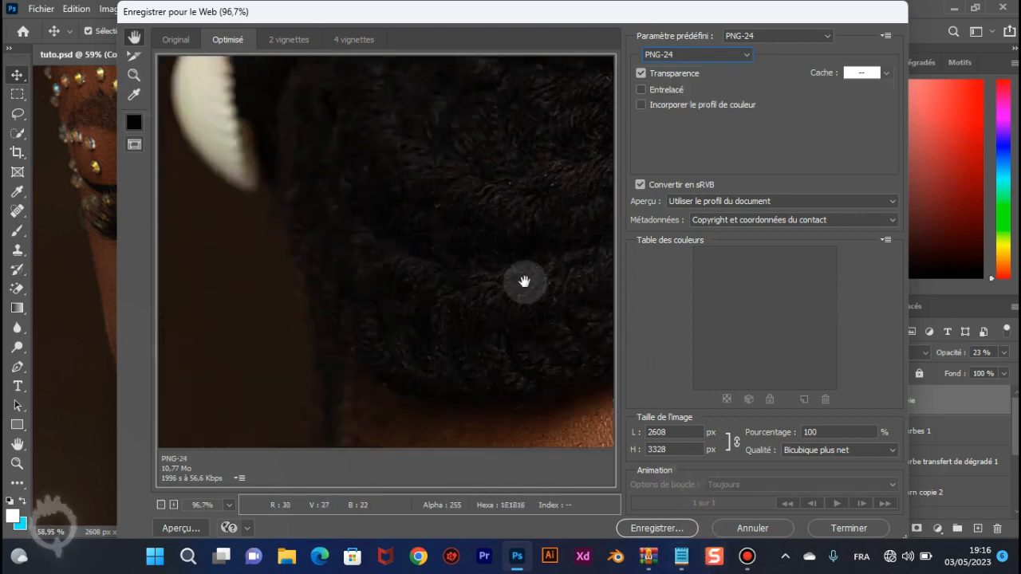
scroll(467, 278, "down", 5)
scroll(409, 345, "down", 10)
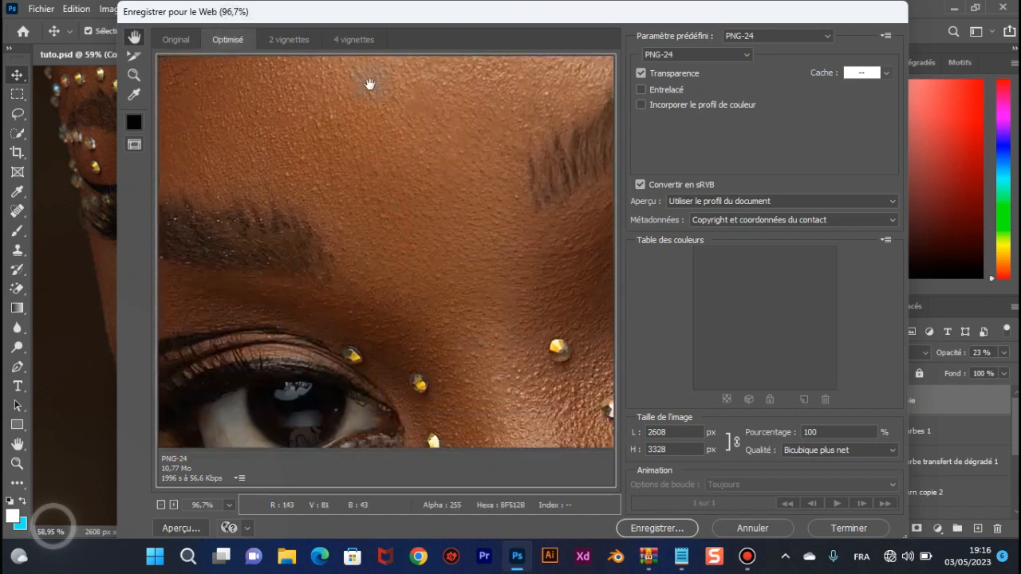
Enable embedding of the color profile in the PNG-24 export
left_click(678, 528)
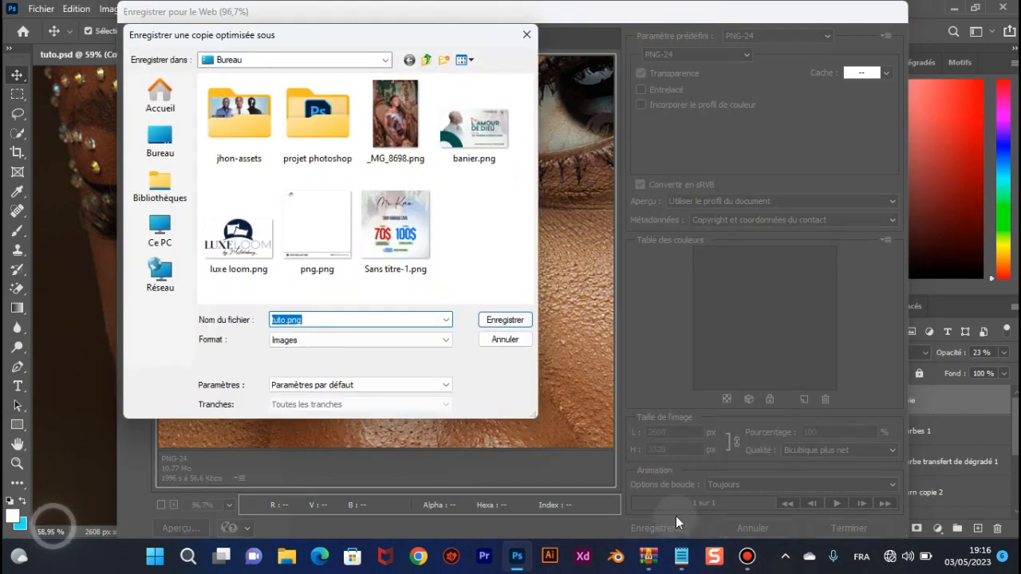
left_click(526, 34)
left_click(646, 106)
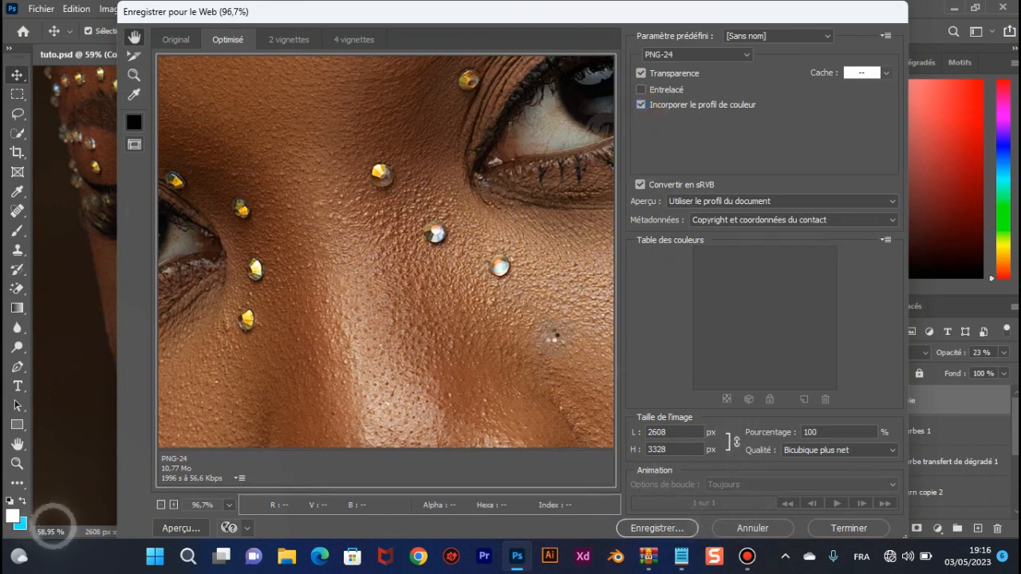
Save the optimized copy as tuto.png in the Bureau folder
left_click(656, 528)
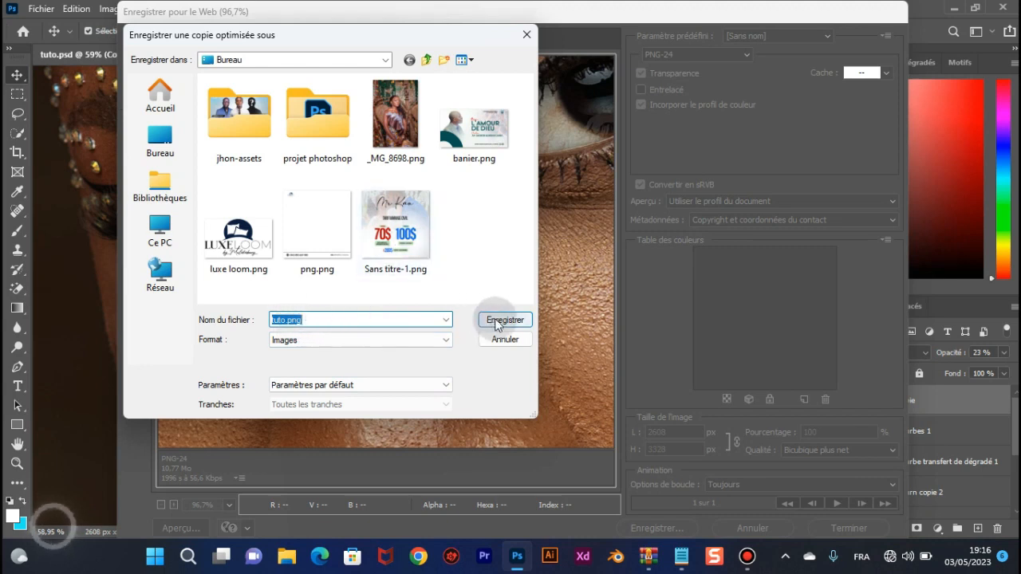
left_click(161, 140)
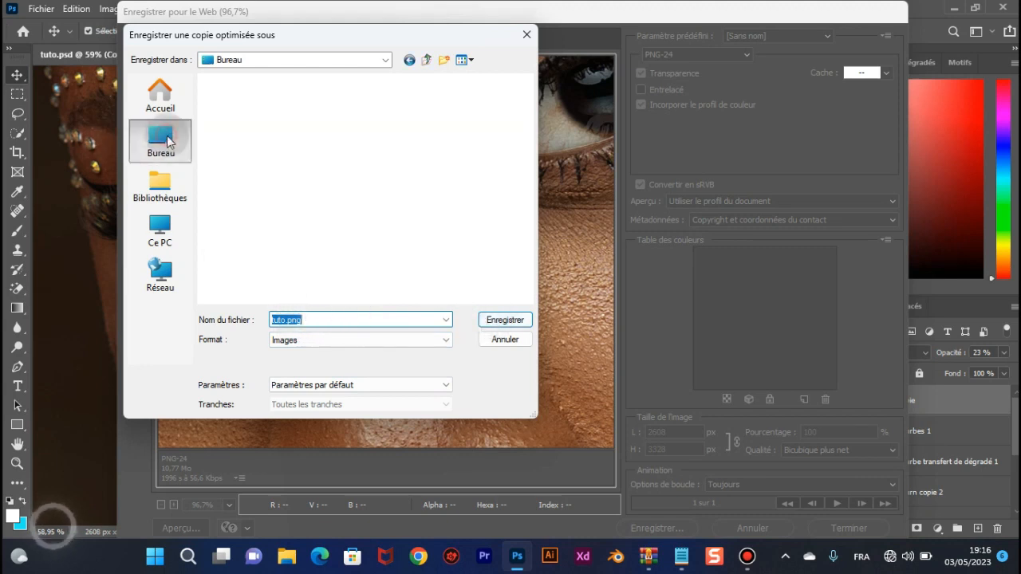
double_click(224, 187)
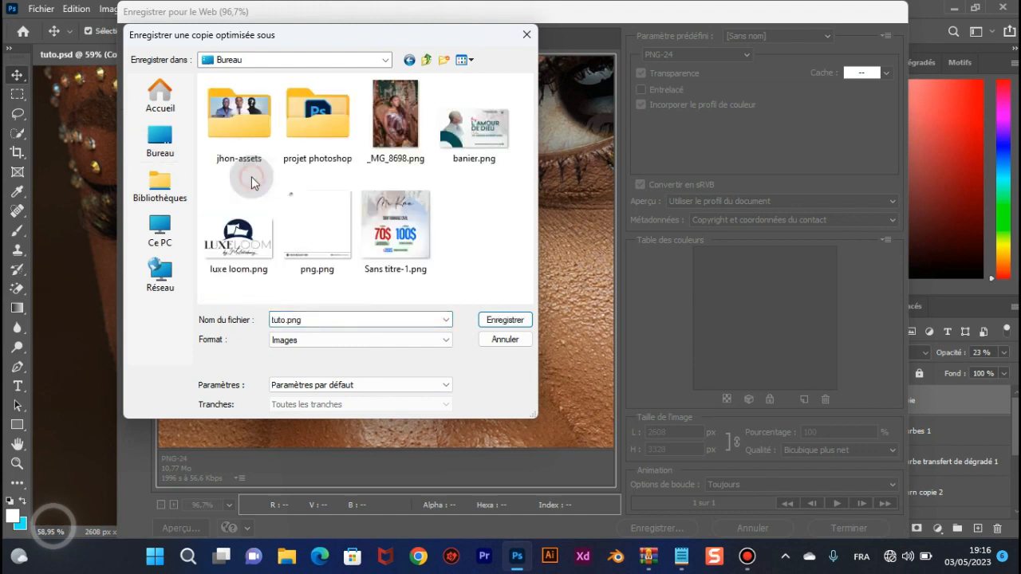
left_click(163, 137)
double_click(240, 172)
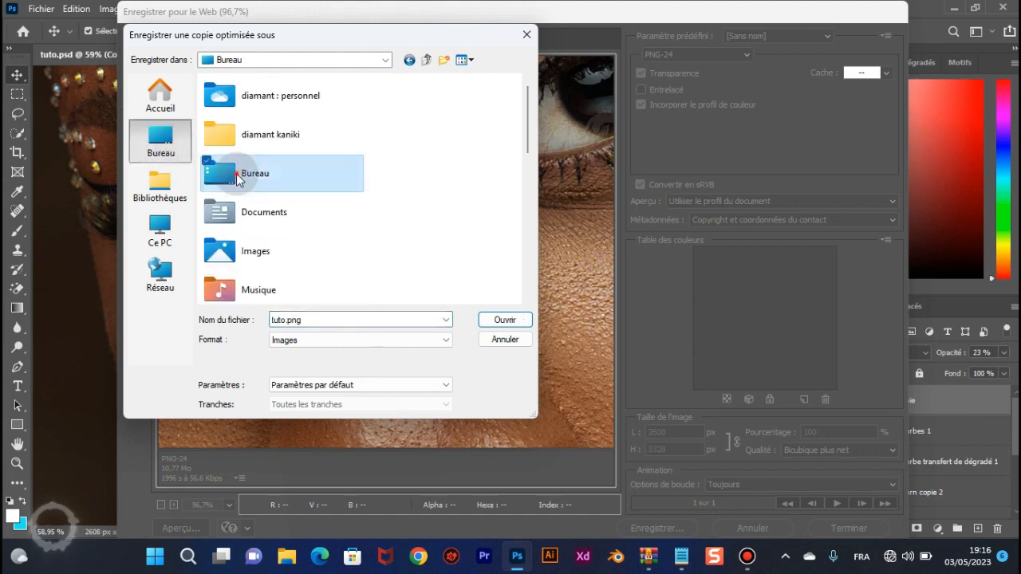
left_click(504, 322)
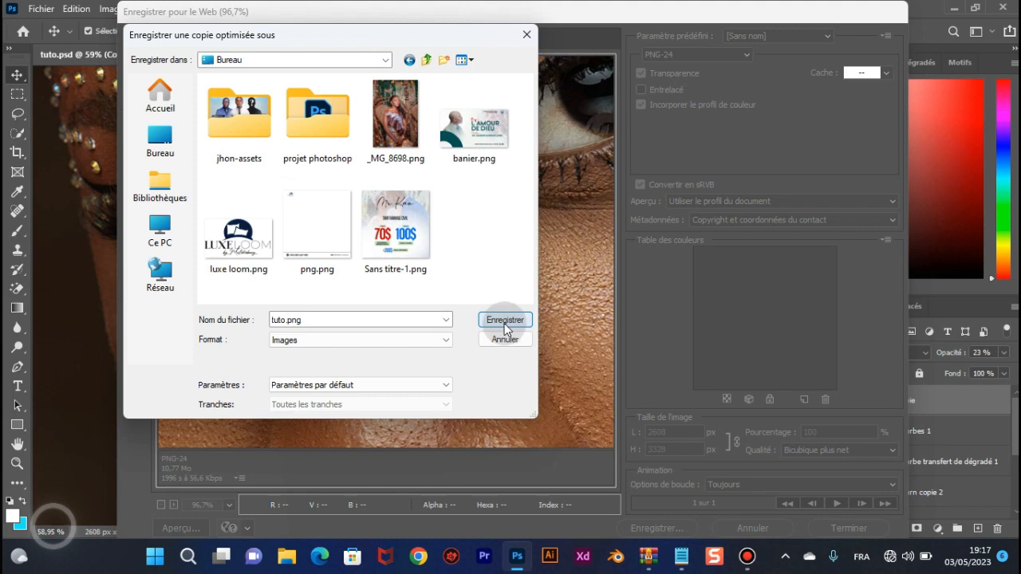